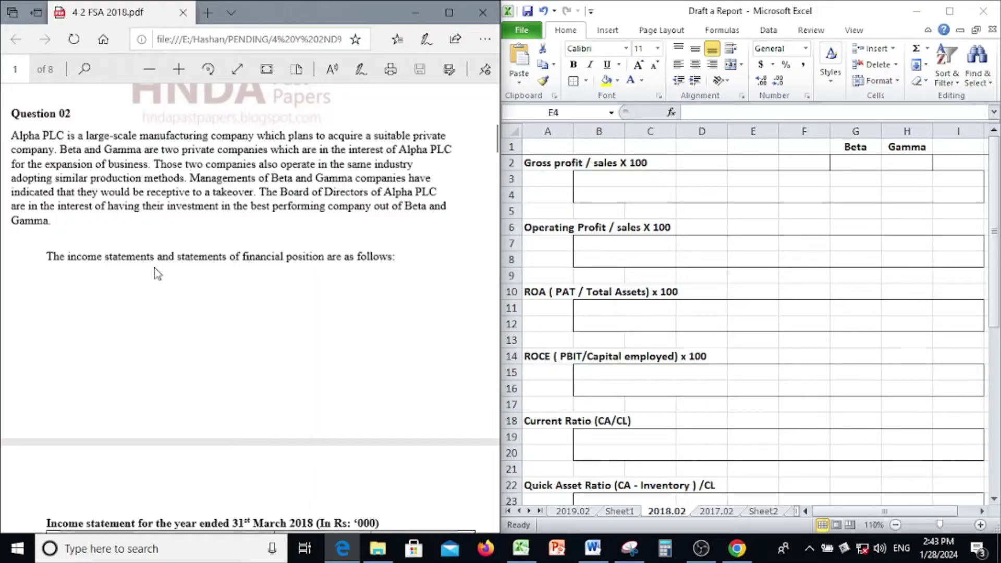
Review the income statement and statement of financial position for Beta and Gamma in Question 02 of the exam PDF.
{"action": "scroll", "coordinate": [150, 316], "scroll_direction": "down", "scroll_amount": 9}
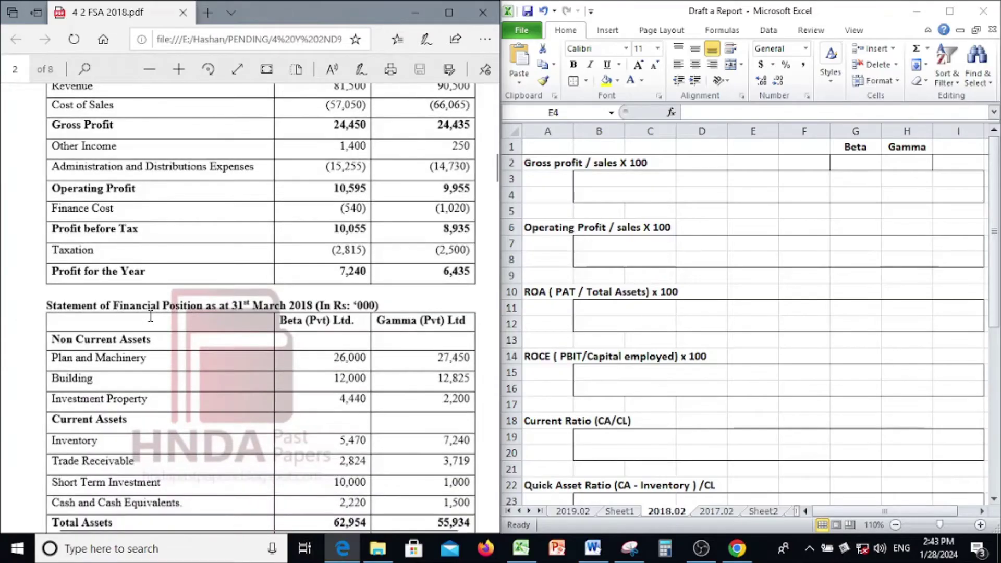
{"action": "scroll", "coordinate": [150, 315], "scroll_direction": "up", "scroll_amount": 1}
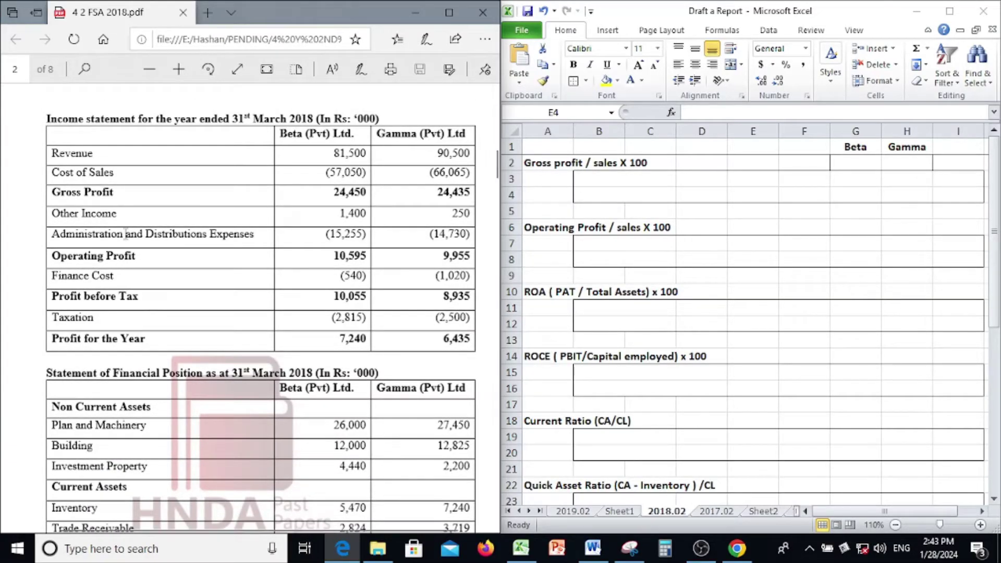
{"action": "scroll", "coordinate": [126, 233], "scroll_direction": "down", "scroll_amount": 4}
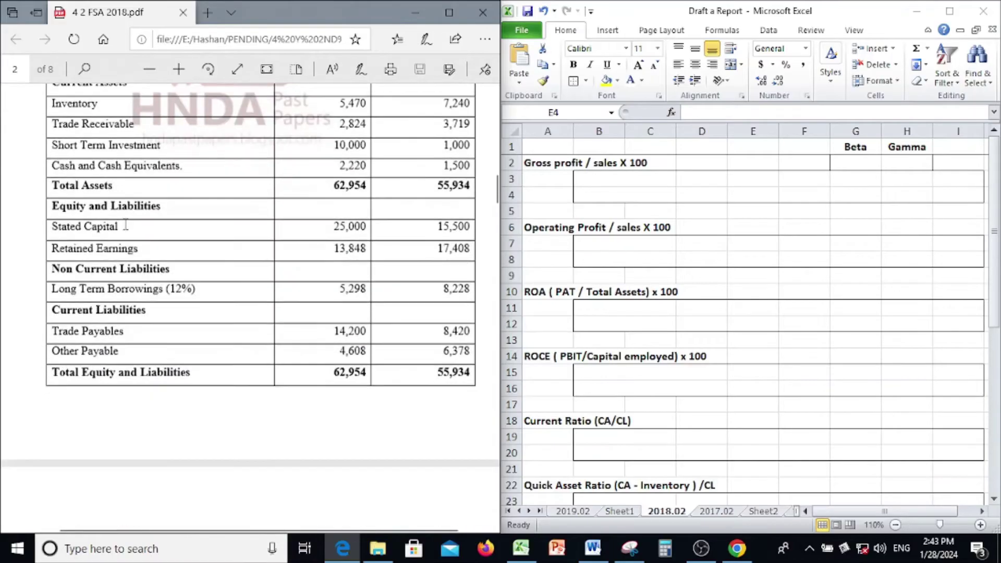
{"action": "scroll", "coordinate": [126, 224], "scroll_direction": "up", "scroll_amount": 1}
{"action": "scroll", "coordinate": [115, 229], "scroll_direction": "down", "scroll_amount": 3}
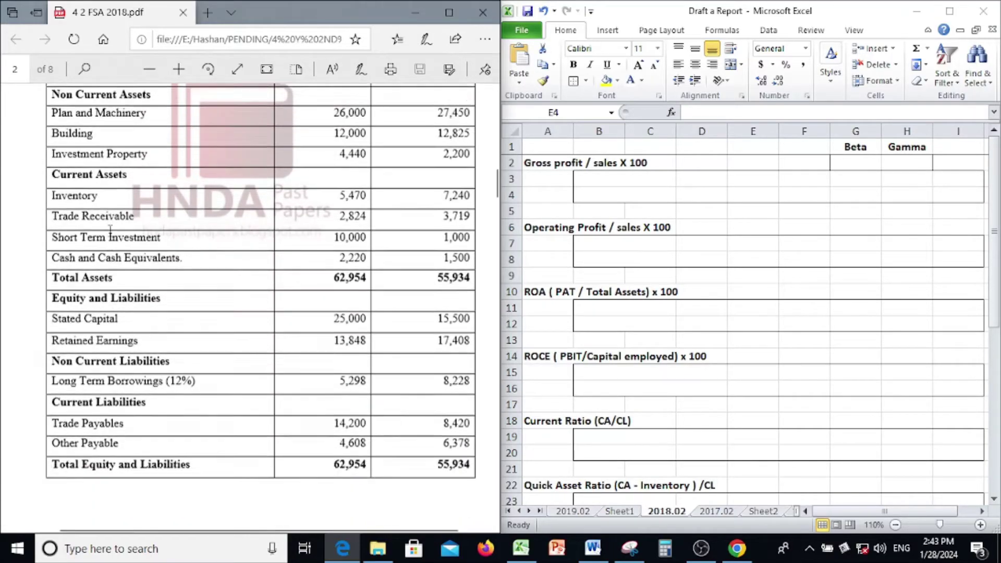
Read Question 02's additional information, the list of ratios required and the report task for the Board of Directors.
{"action": "scroll", "coordinate": [110, 231], "scroll_direction": "down", "scroll_amount": 8}
{"action": "key", "text": "ctrl+h"}
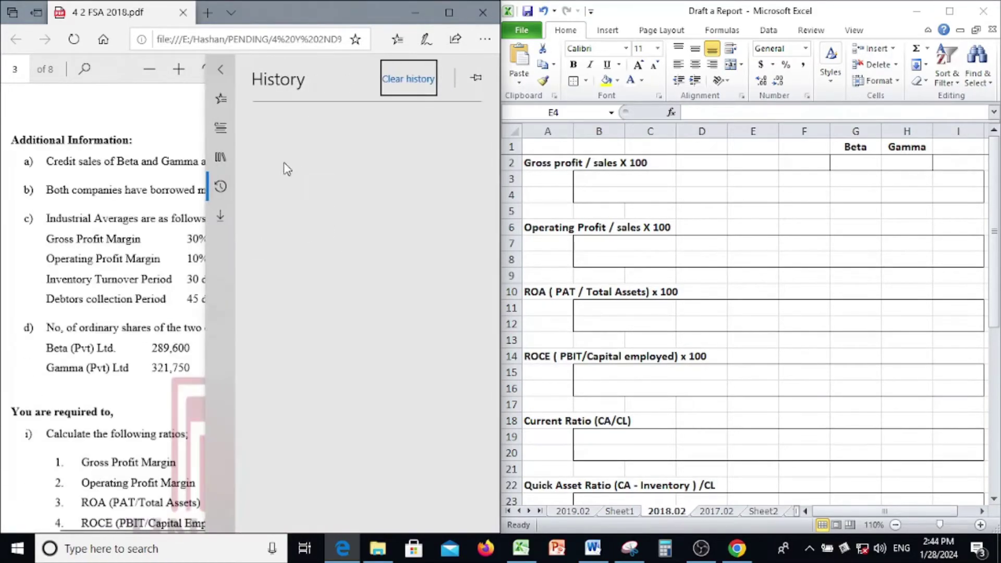
{"action": "left_click", "coordinate": [107, 221]}
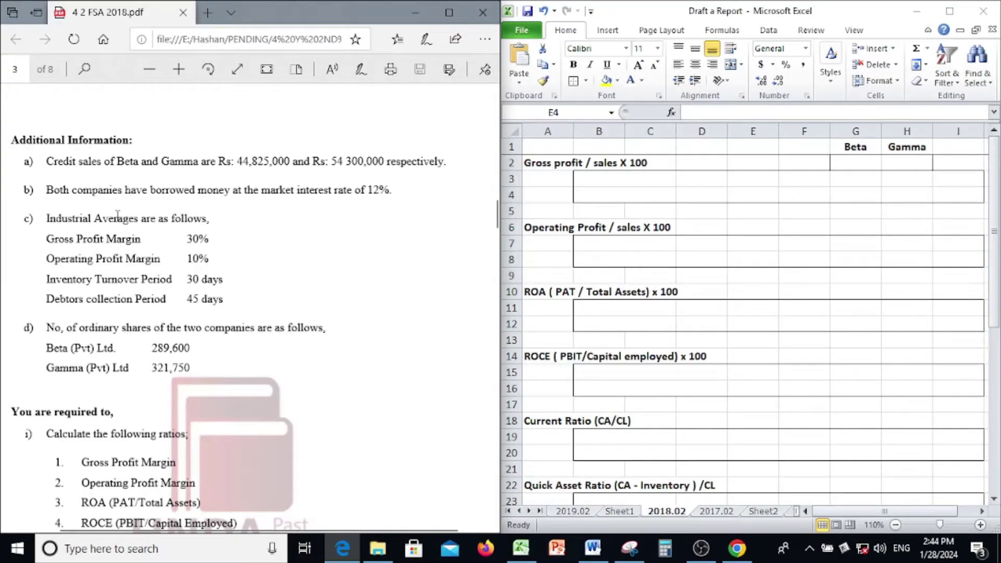
{"action": "scroll", "coordinate": [114, 218], "scroll_direction": "down", "scroll_amount": 2}
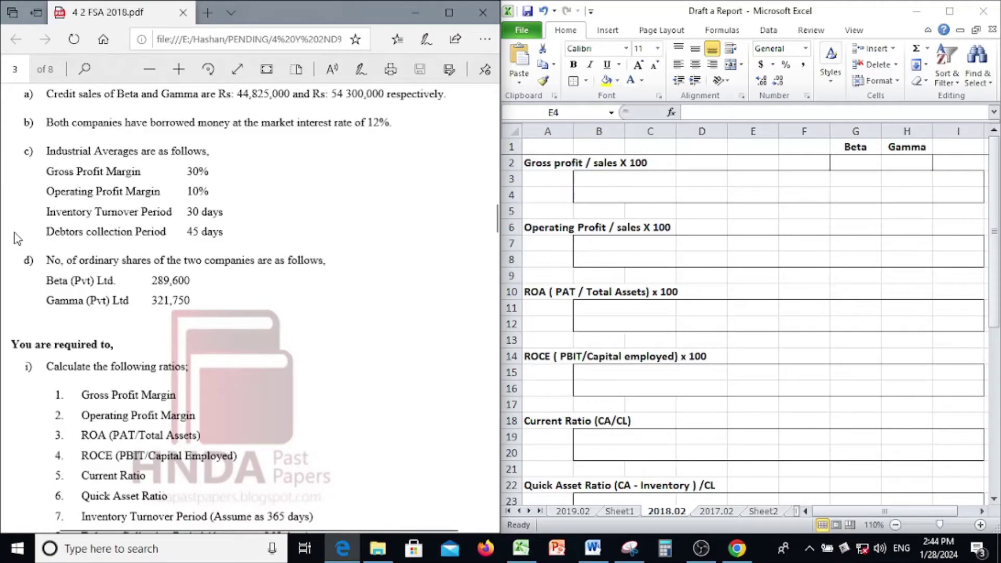
{"action": "scroll", "coordinate": [209, 302], "scroll_direction": "down", "scroll_amount": 3}
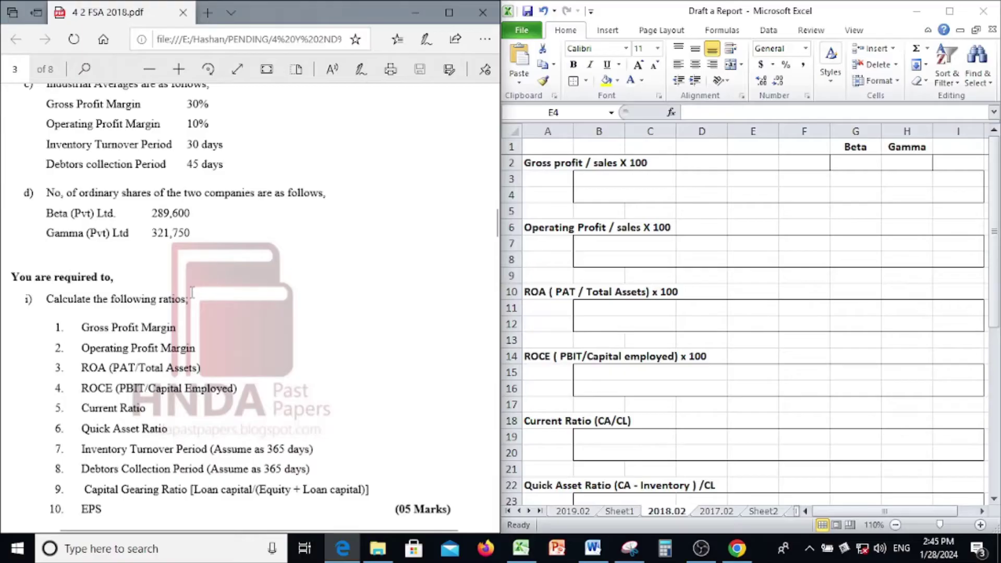
{"action": "scroll", "coordinate": [191, 292], "scroll_direction": "down", "scroll_amount": 5}
{"action": "scroll", "coordinate": [175, 282], "scroll_direction": "up", "scroll_amount": 1}
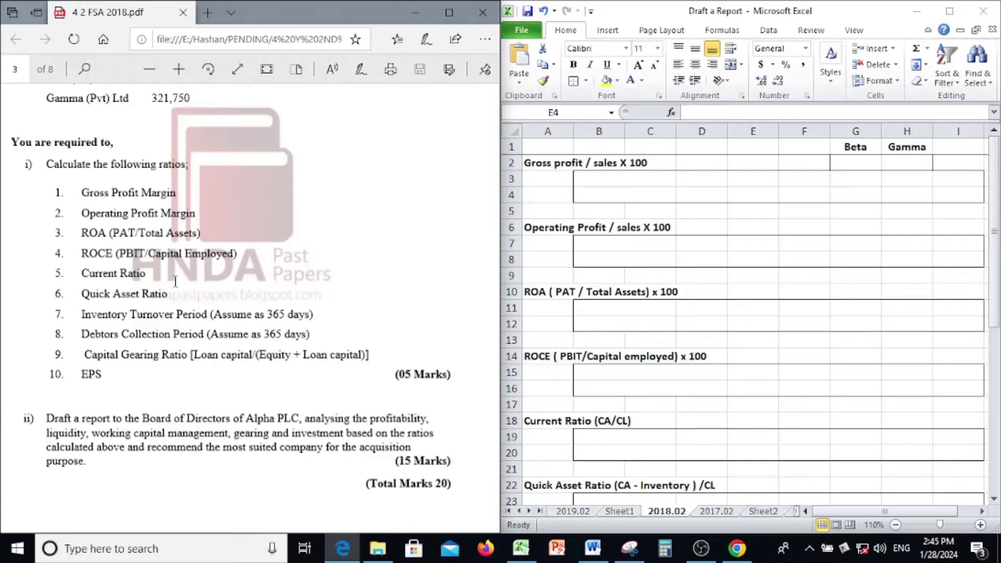
{"action": "scroll", "coordinate": [182, 286], "scroll_direction": "down", "scroll_amount": 1}
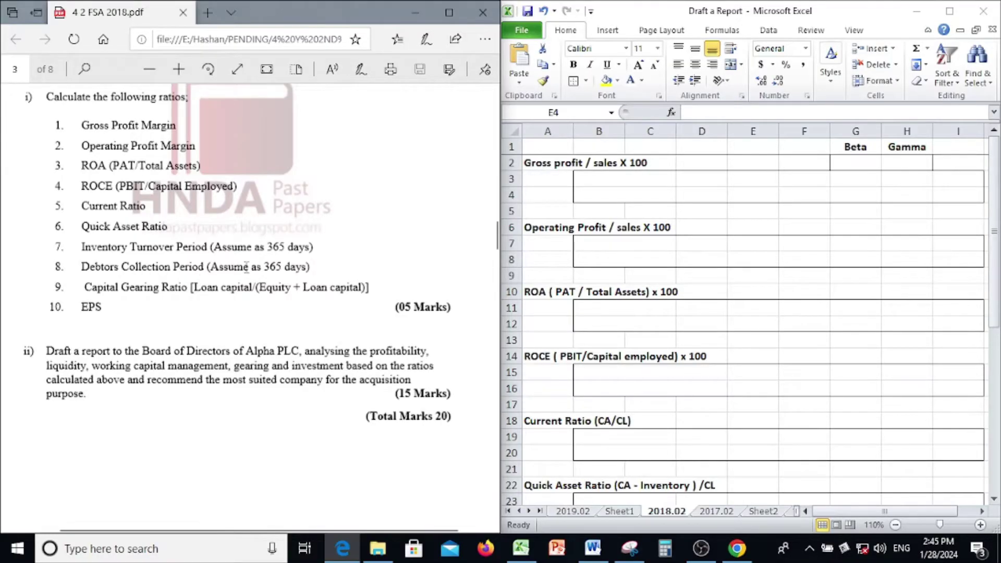
{"action": "scroll", "coordinate": [252, 271], "scroll_direction": "down", "scroll_amount": 1}
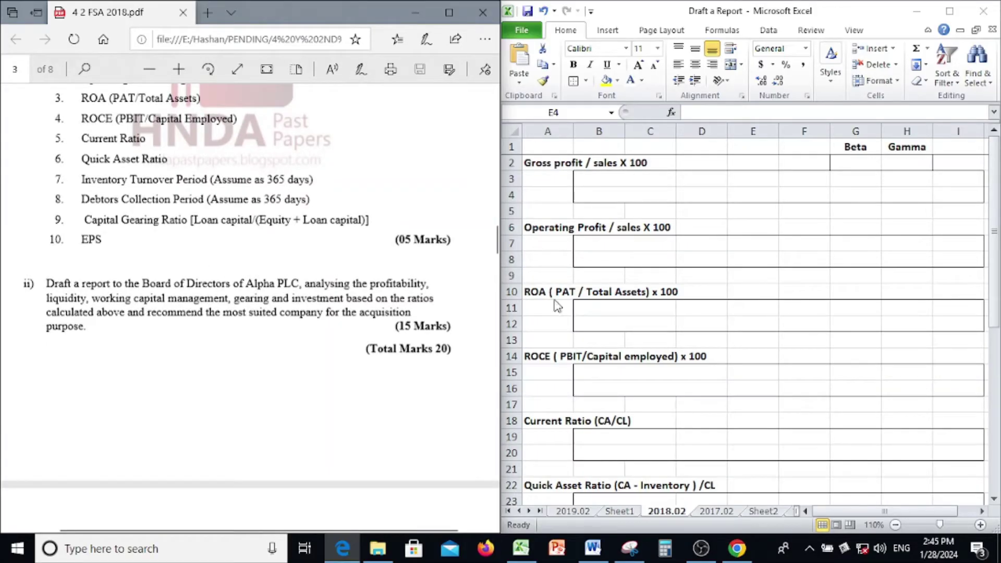
Go back to the income statement for the year ended 31st March 2018 in the exam PDF.
{"action": "scroll", "coordinate": [396, 292], "scroll_direction": "up", "scroll_amount": 2}
{"action": "scroll", "coordinate": [397, 292], "scroll_direction": "up", "scroll_amount": 20}
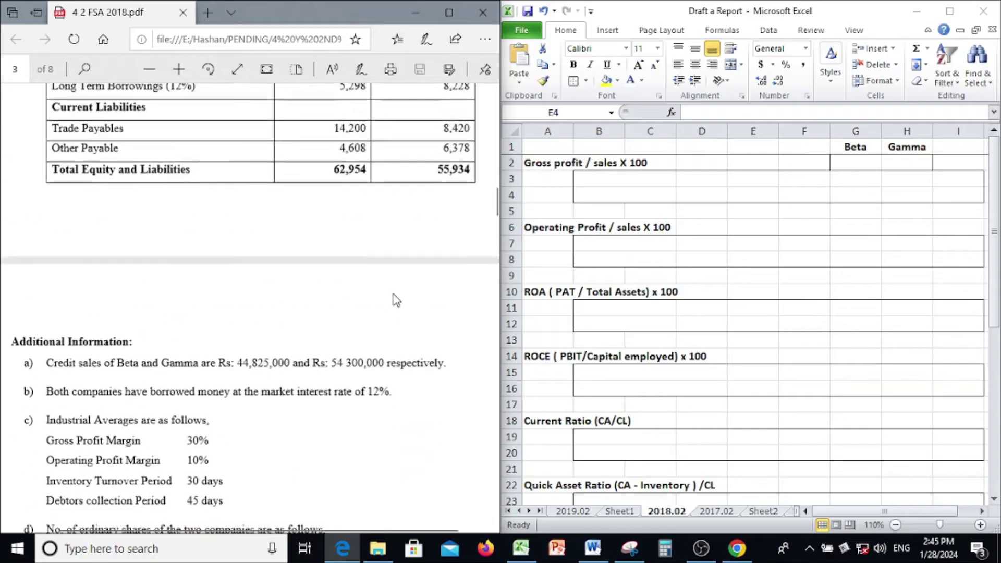
{"action": "scroll", "coordinate": [394, 294], "scroll_direction": "up", "scroll_amount": 5}
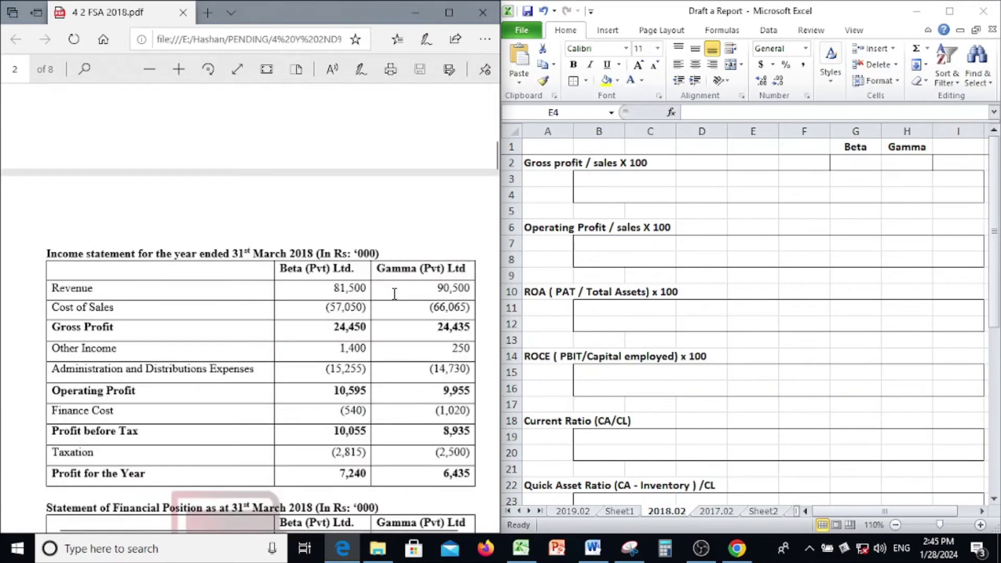
{"action": "left_click", "coordinate": [702, 209]}
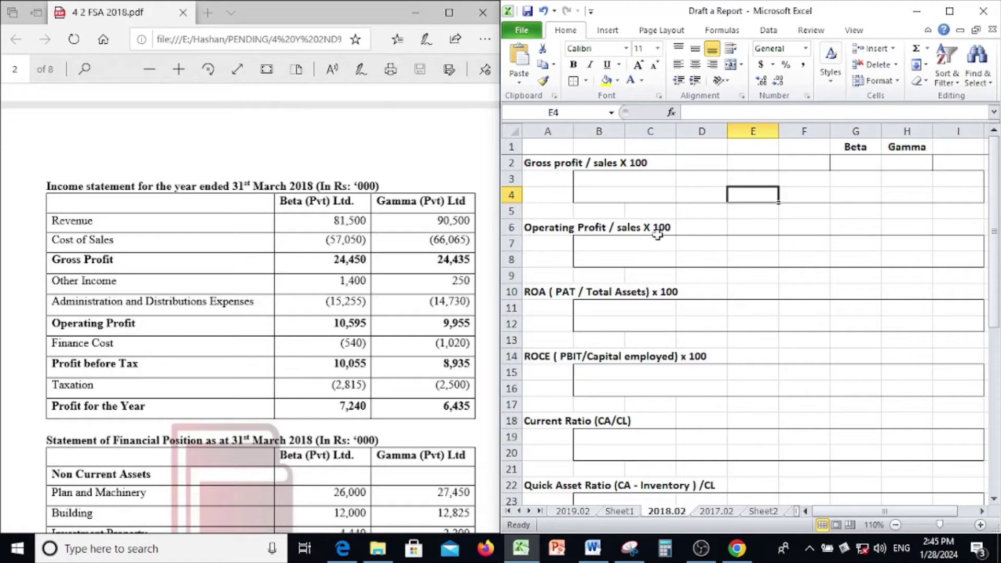
{"action": "left_click_drag", "start_coordinate": [599, 182], "coordinate": [774, 201]}
{"action": "key", "text": "Delete"}
{"action": "left_click", "coordinate": [719, 275]}
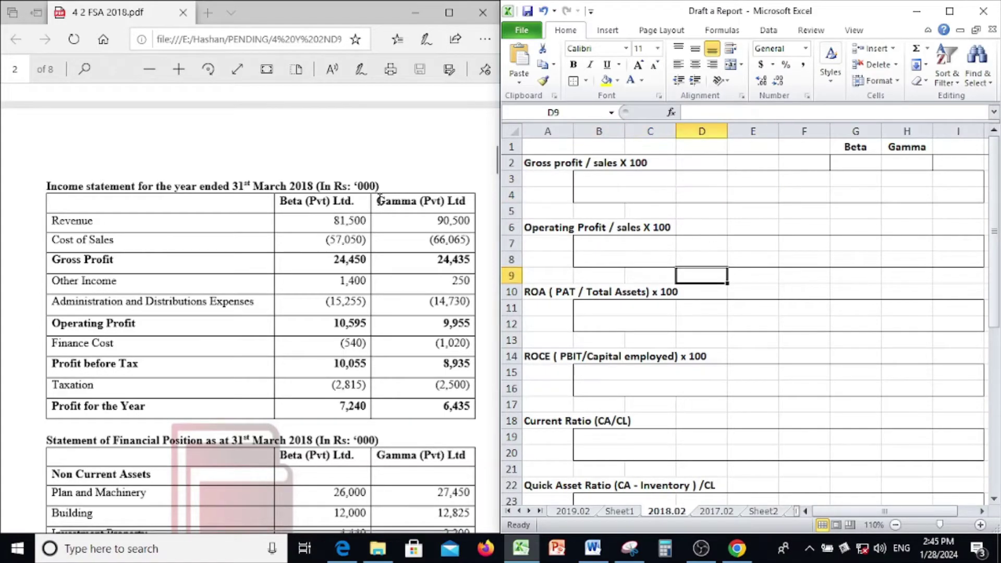
Reveal the hidden gross profit margin workings in B3:I4 of the 2018.02 sheet by setting their font colour to black.
{"action": "left_click", "coordinate": [238, 264]}
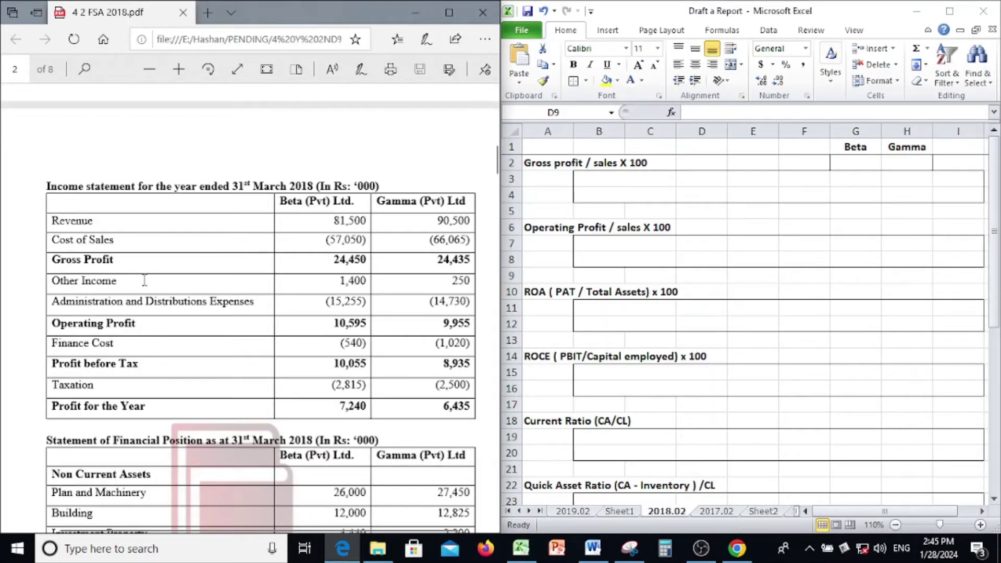
{"action": "left_click", "coordinate": [598, 179]}
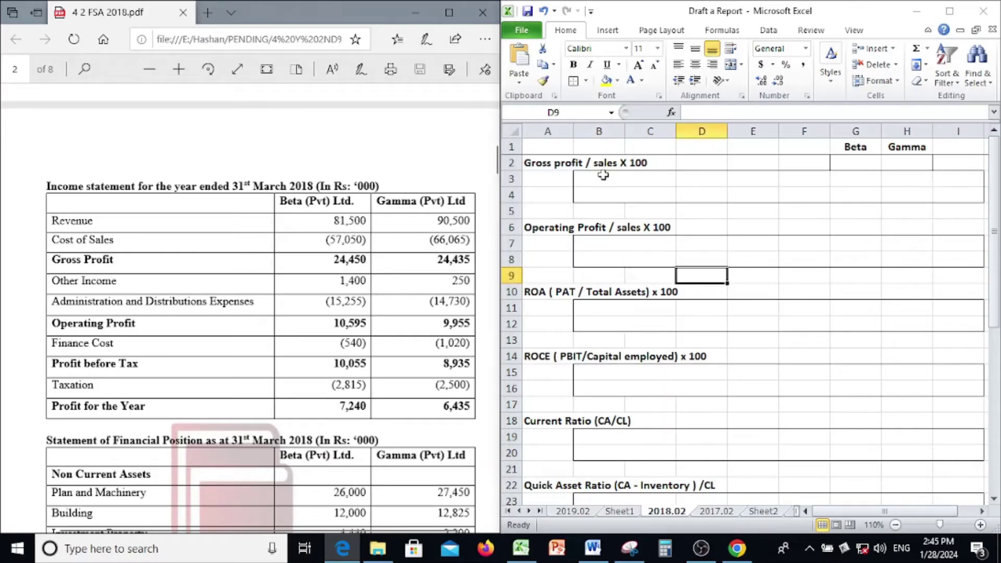
{"action": "left_click_drag", "start_coordinate": [598, 179], "coordinate": [970, 196]}
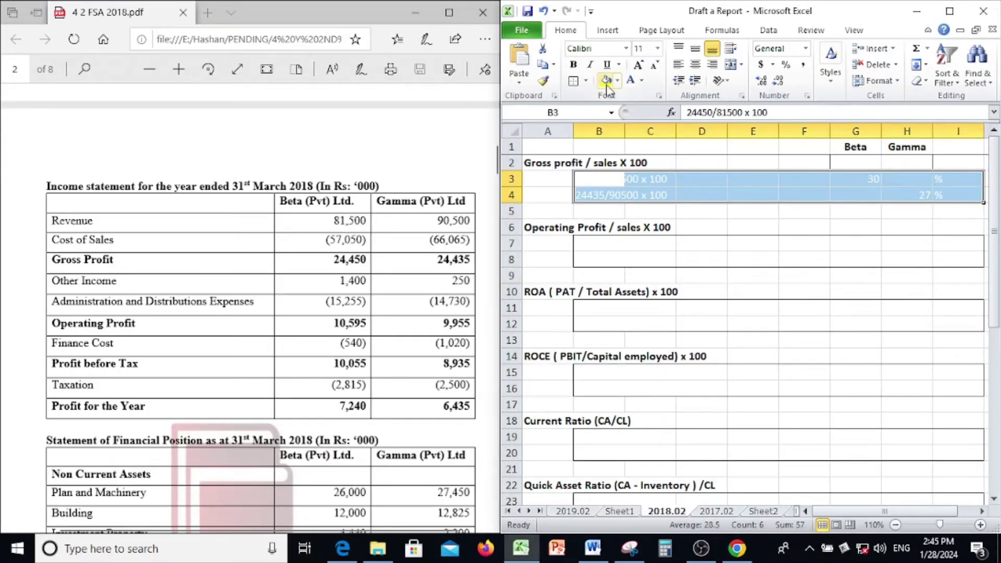
{"action": "left_click", "coordinate": [643, 81]}
{"action": "left_click", "coordinate": [648, 95]}
{"action": "left_click", "coordinate": [708, 241]}
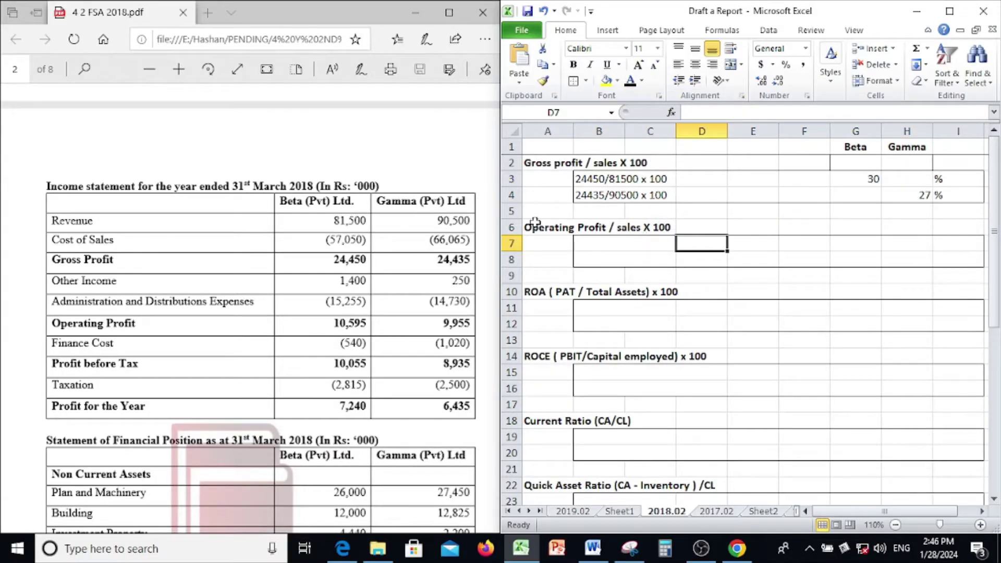
Check the Beta and Gamma gross profit margin workings against gross profit and revenue in the income statement, including the formula in G3.
{"action": "left_click", "coordinate": [314, 271]}
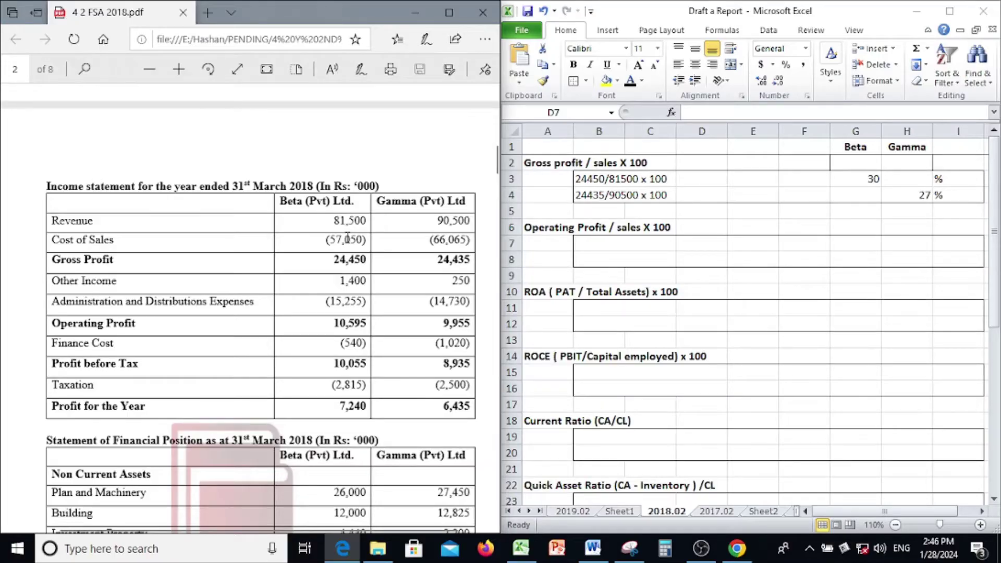
{"action": "left_click", "coordinate": [849, 177]}
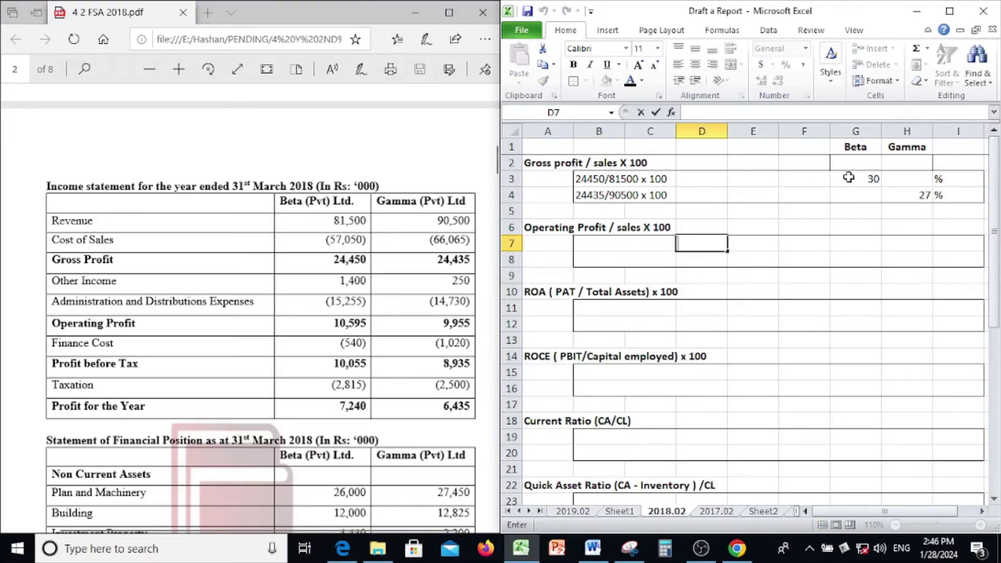
{"action": "left_click", "coordinate": [848, 177]}
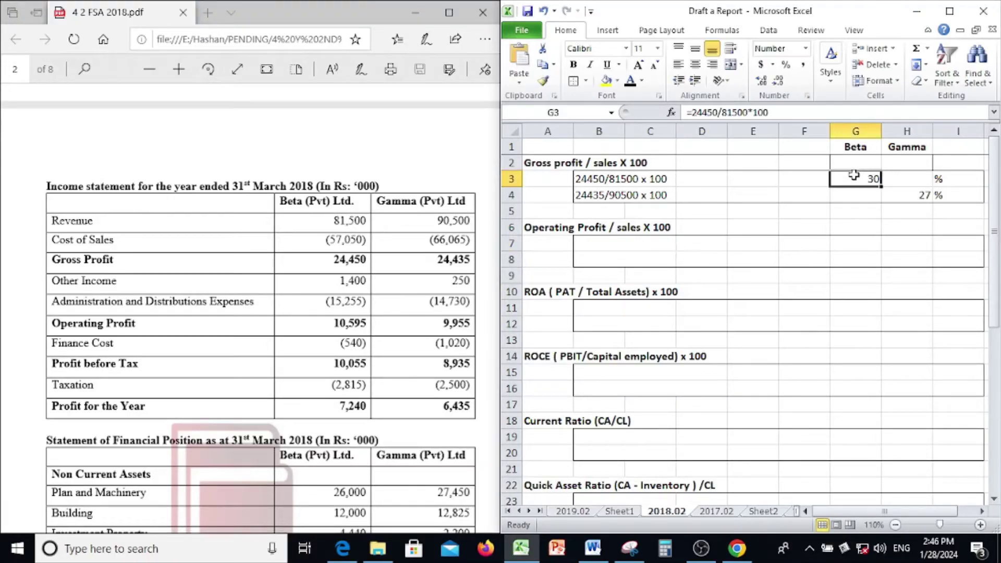
{"action": "left_click", "coordinate": [818, 262]}
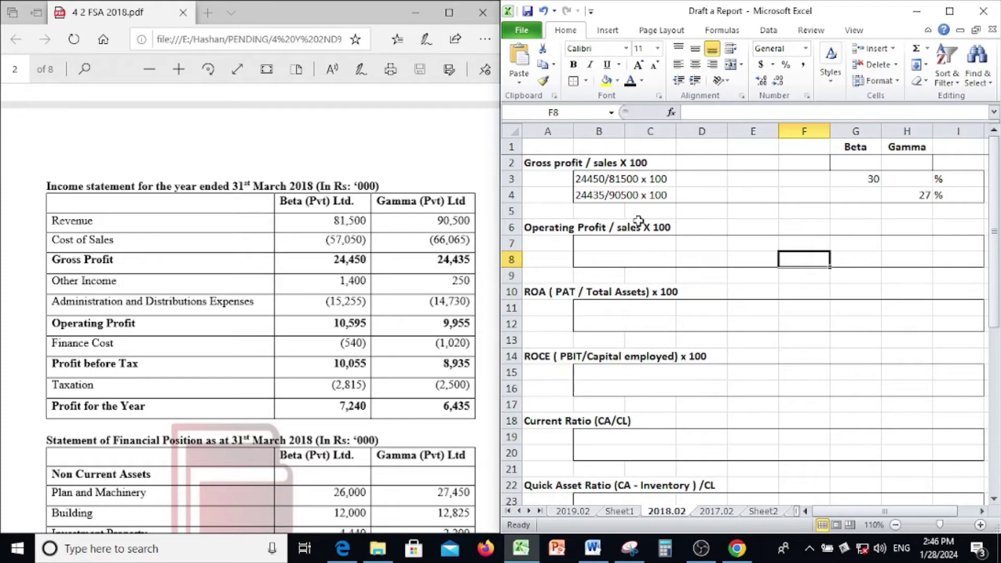
{"action": "left_click", "coordinate": [447, 260]}
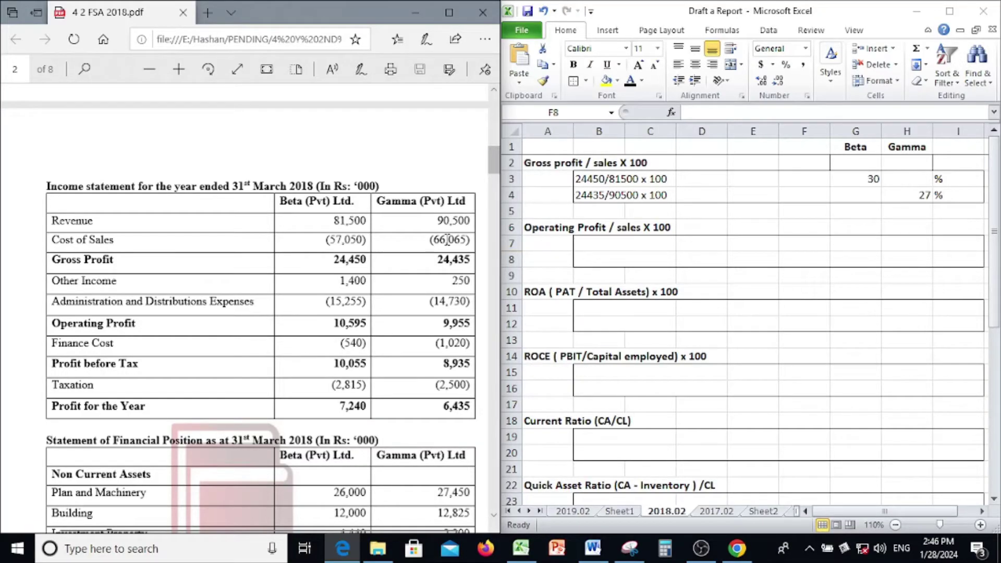
{"action": "left_click", "coordinate": [890, 194]}
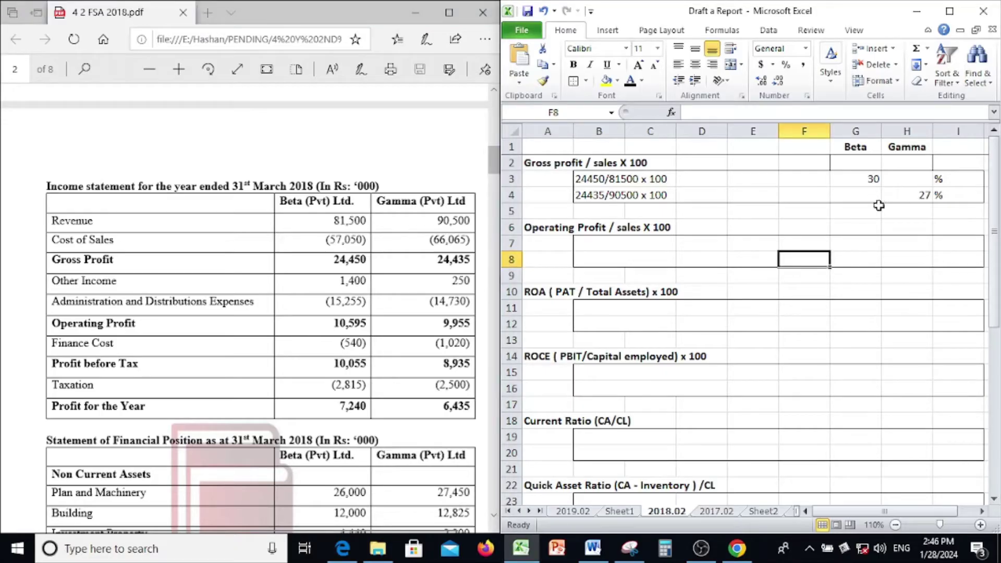
Reveal the operating profit margin workings in B7:I8 with black font colour and inspect Beta's formula in G7.
{"action": "left_click", "coordinate": [326, 277]}
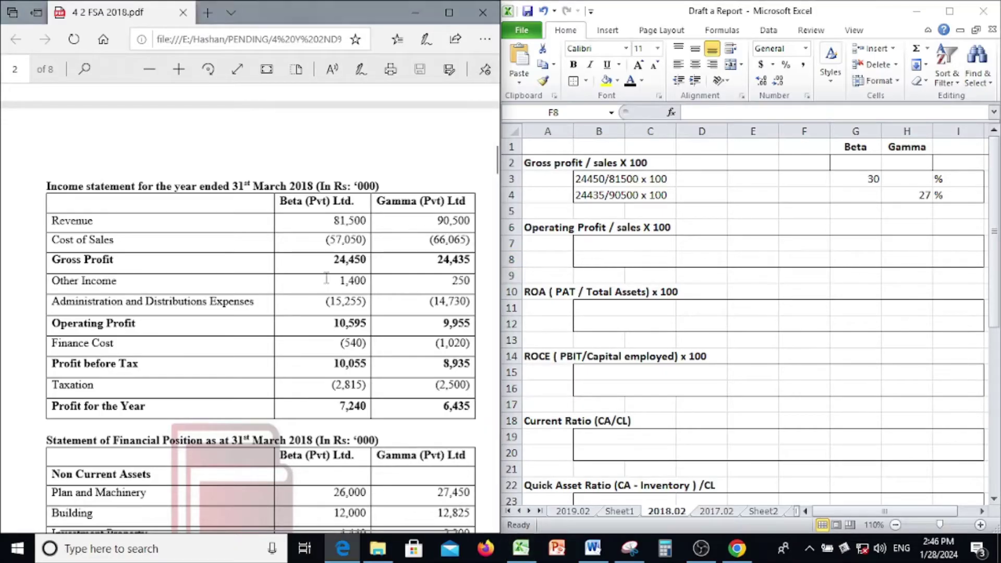
{"action": "scroll", "coordinate": [326, 277], "scroll_direction": "down", "scroll_amount": 3}
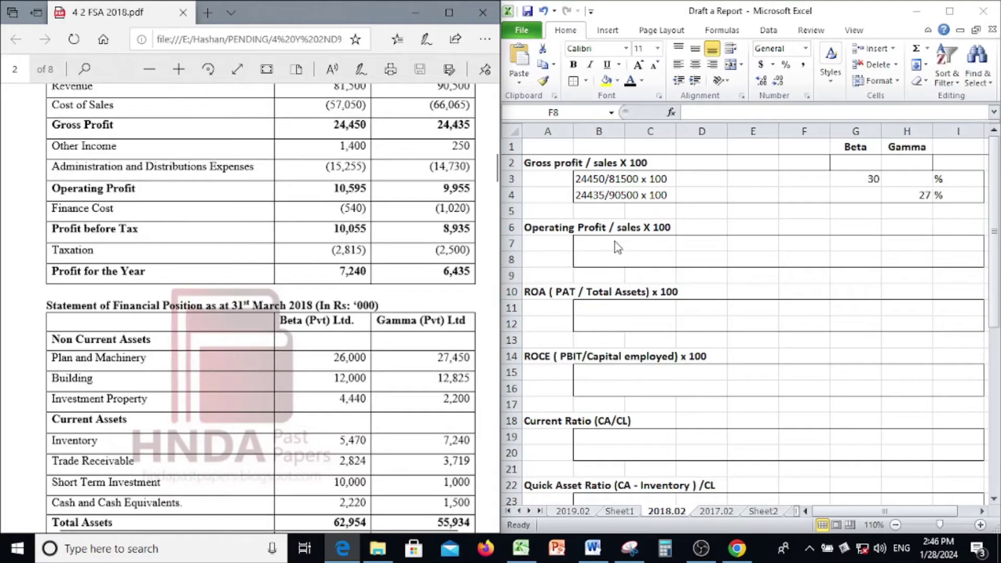
{"action": "left_click_drag", "start_coordinate": [616, 247], "coordinate": [976, 264]}
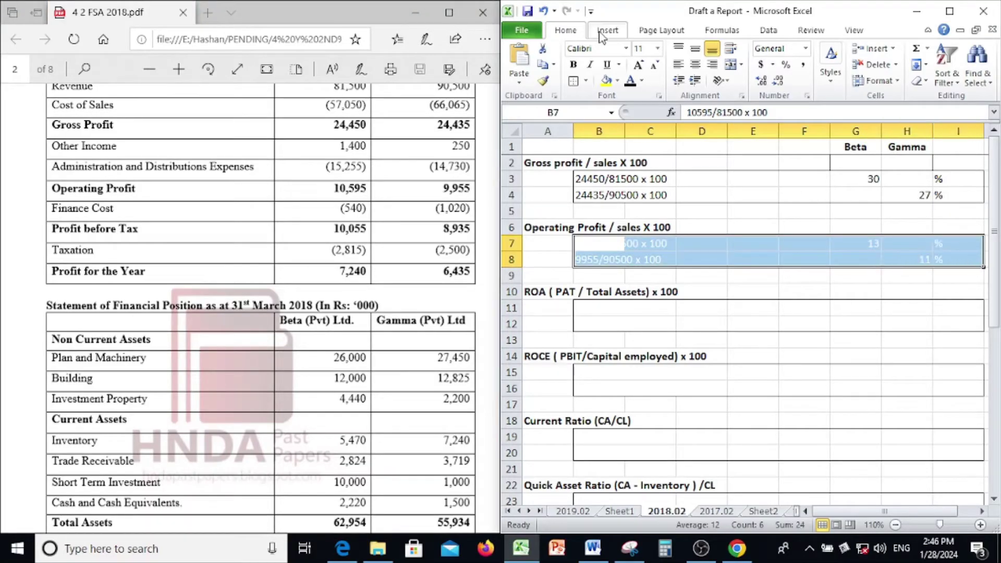
{"action": "left_click", "coordinate": [629, 81]}
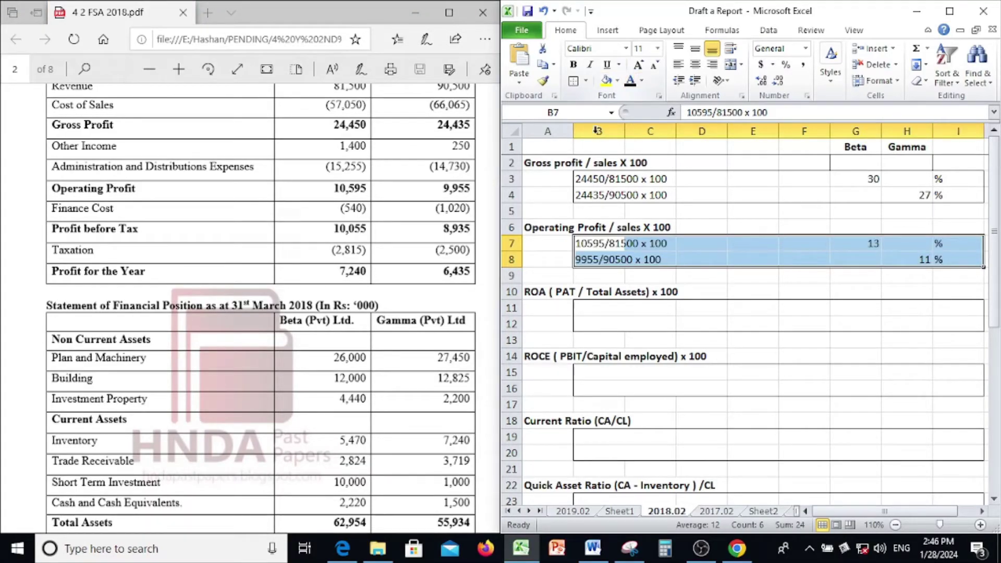
{"action": "left_click", "coordinate": [587, 311]}
{"action": "left_click", "coordinate": [594, 258]}
{"action": "left_click", "coordinate": [560, 266]}
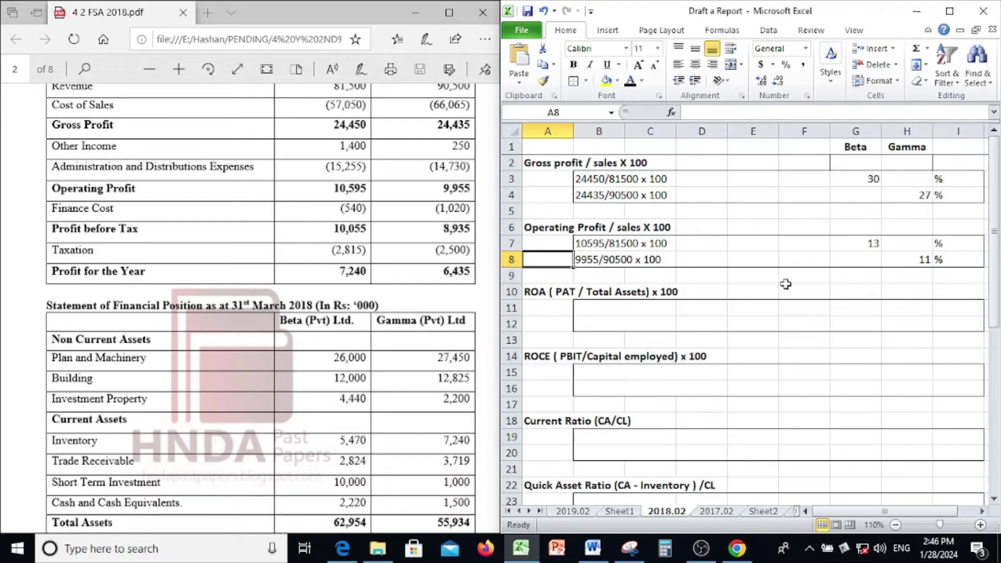
{"action": "left_click", "coordinate": [876, 246]}
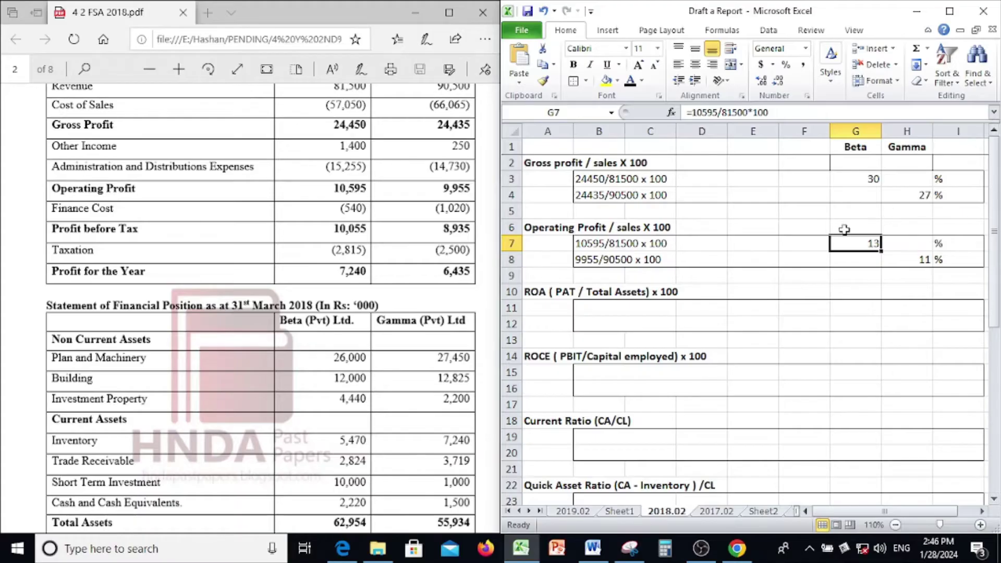
Reveal the ROA workings for Beta and Gamma in B11:I12 by setting their font colour to black.
{"action": "scroll", "coordinate": [837, 235], "scroll_direction": "down", "scroll_amount": 1}
{"action": "scroll", "coordinate": [837, 235], "scroll_direction": "down", "scroll_amount": 1}
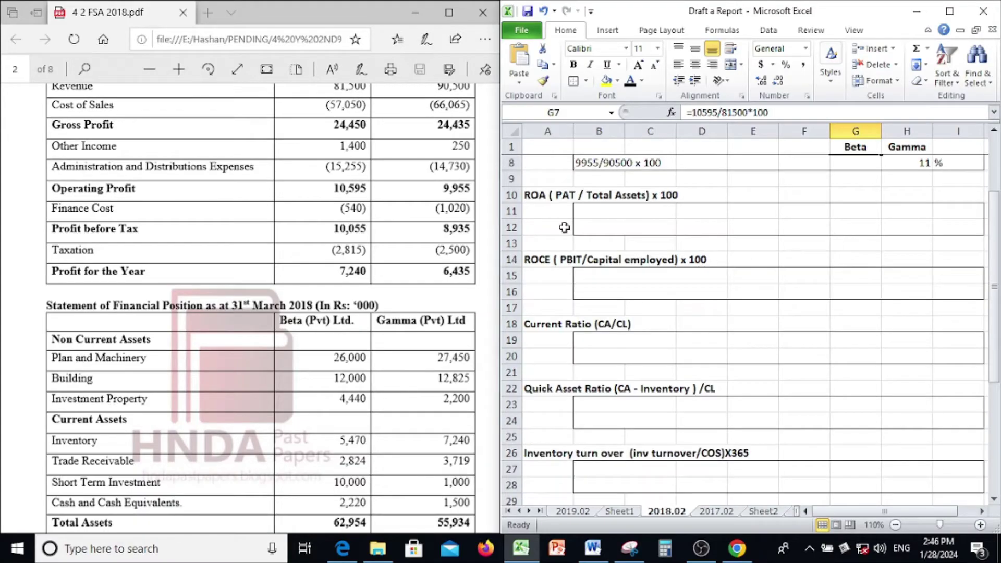
{"action": "left_click_drag", "start_coordinate": [617, 212], "coordinate": [947, 217]}
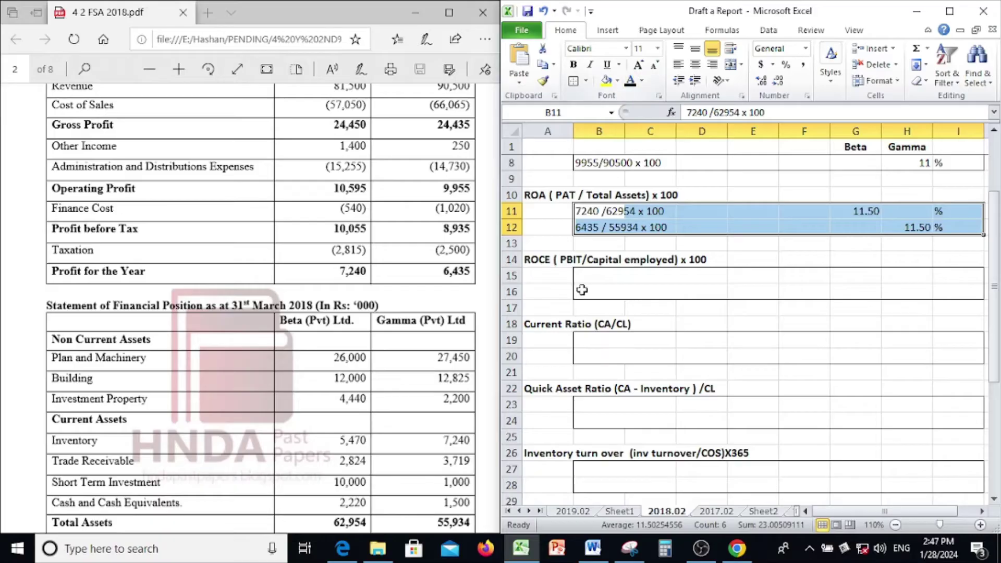
{"action": "left_click", "coordinate": [577, 259]}
{"action": "scroll", "coordinate": [577, 259], "scroll_direction": "up", "scroll_amount": 1}
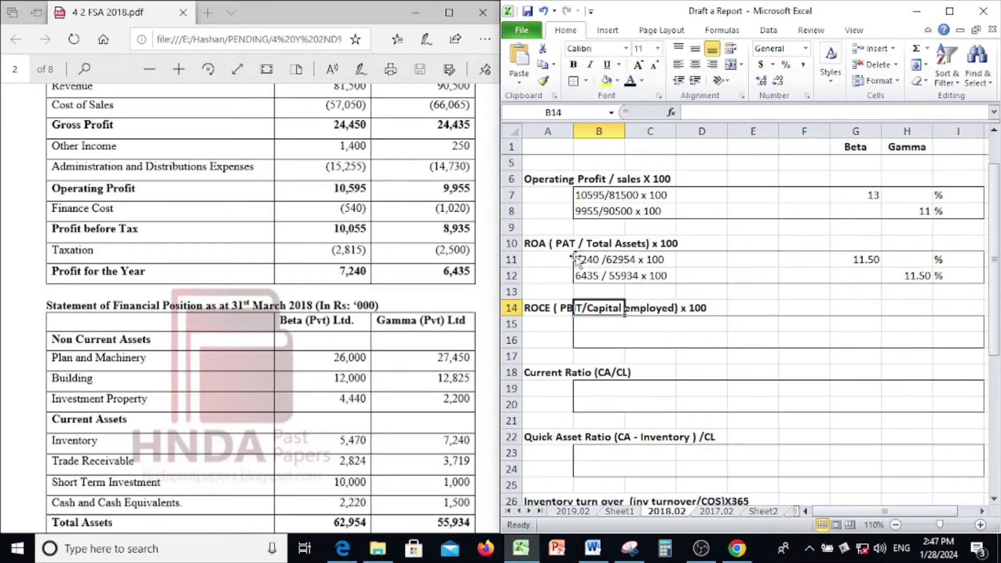
{"action": "left_click", "coordinate": [551, 232]}
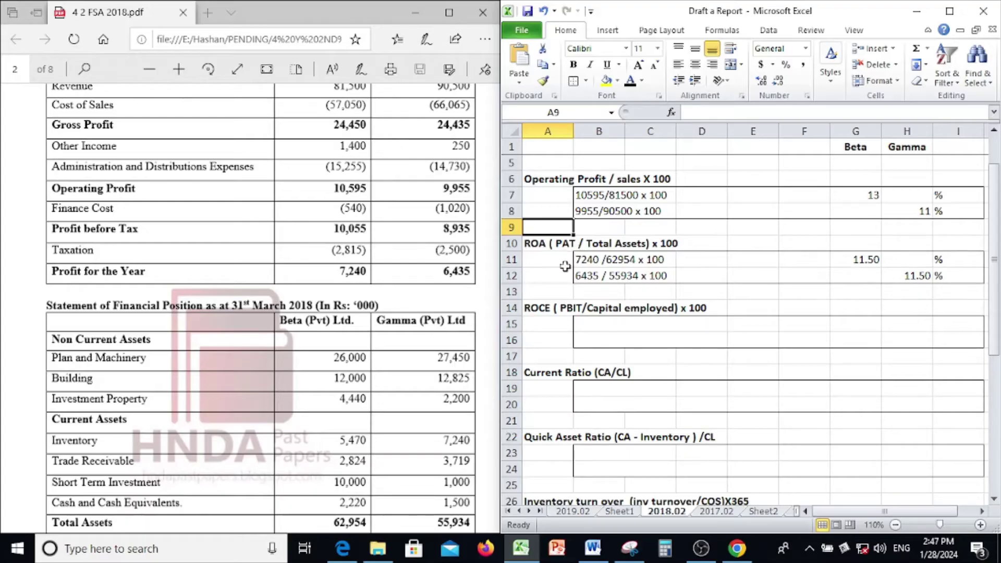
Check the Beta and Gamma ROA workings against profit for the year and total assets in the PDF statements, including the formula in H12.
{"action": "left_click", "coordinate": [555, 201]}
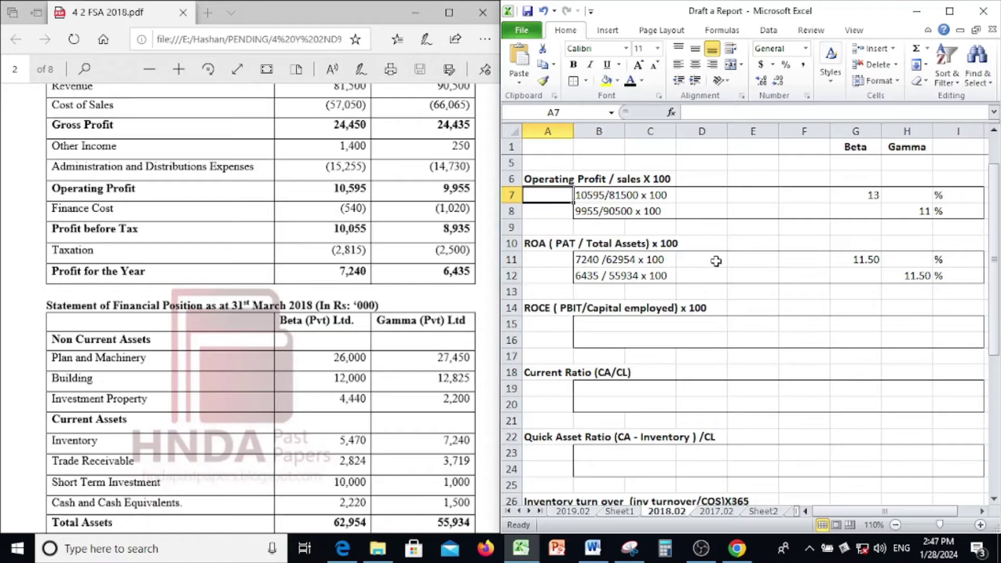
{"action": "left_click", "coordinate": [597, 264]}
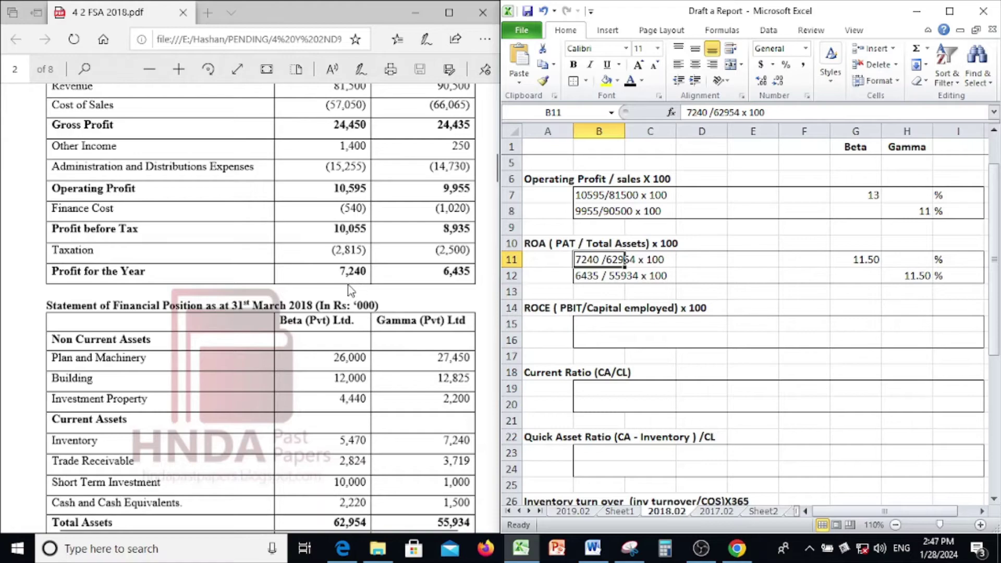
{"action": "left_click", "coordinate": [596, 242]}
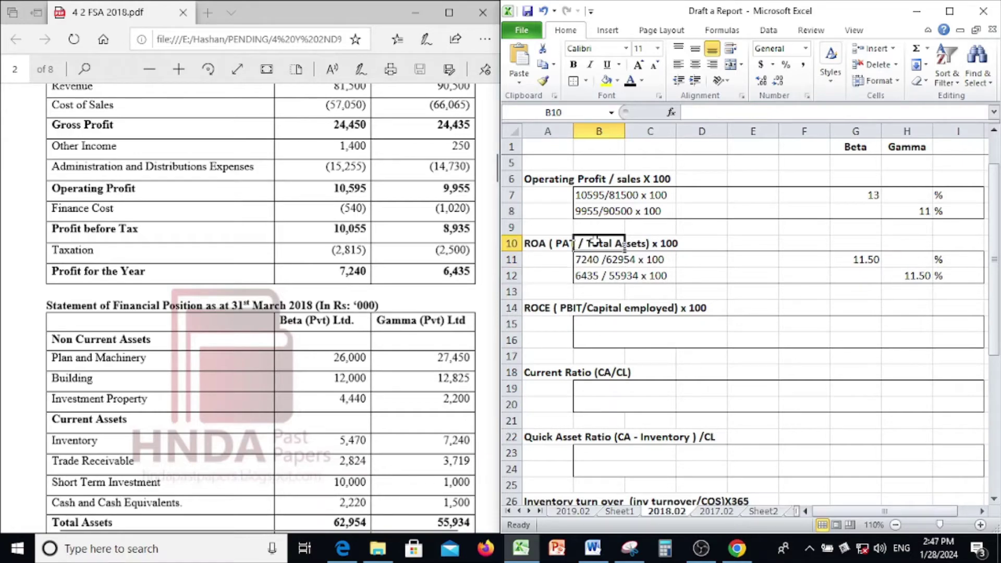
{"action": "scroll", "coordinate": [751, 323], "scroll_direction": "down", "scroll_amount": 3}
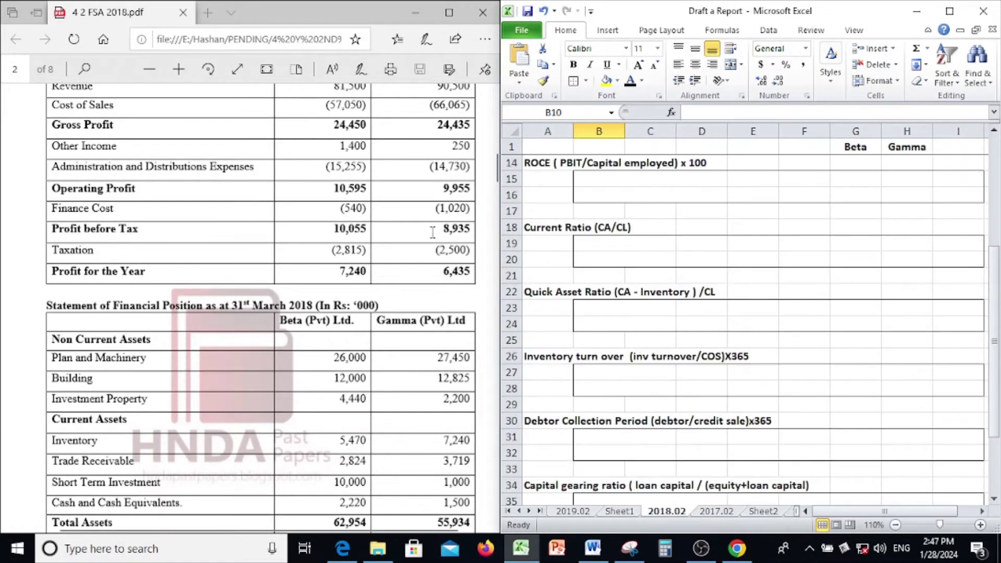
{"action": "scroll", "coordinate": [750, 323], "scroll_direction": "up", "scroll_amount": 2}
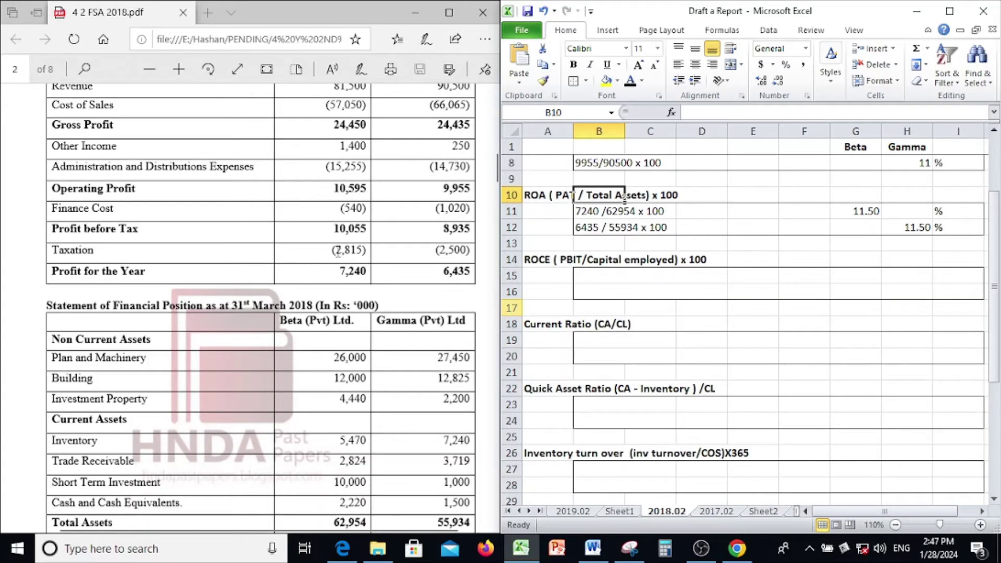
{"action": "left_click", "coordinate": [337, 253]}
{"action": "scroll", "coordinate": [344, 269], "scroll_direction": "down", "scroll_amount": 4}
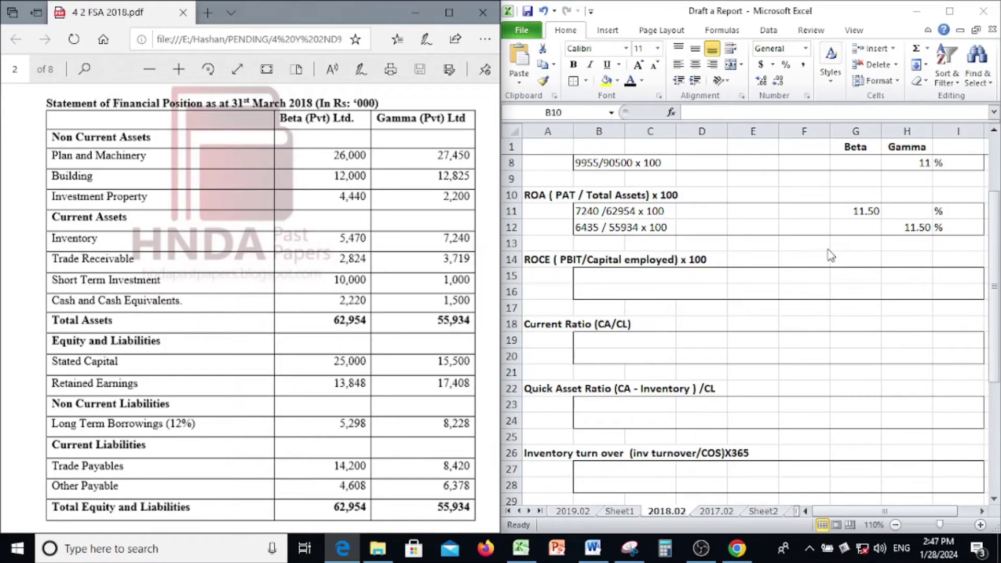
{"action": "left_click", "coordinate": [920, 231]}
{"action": "left_click", "coordinate": [920, 231]}
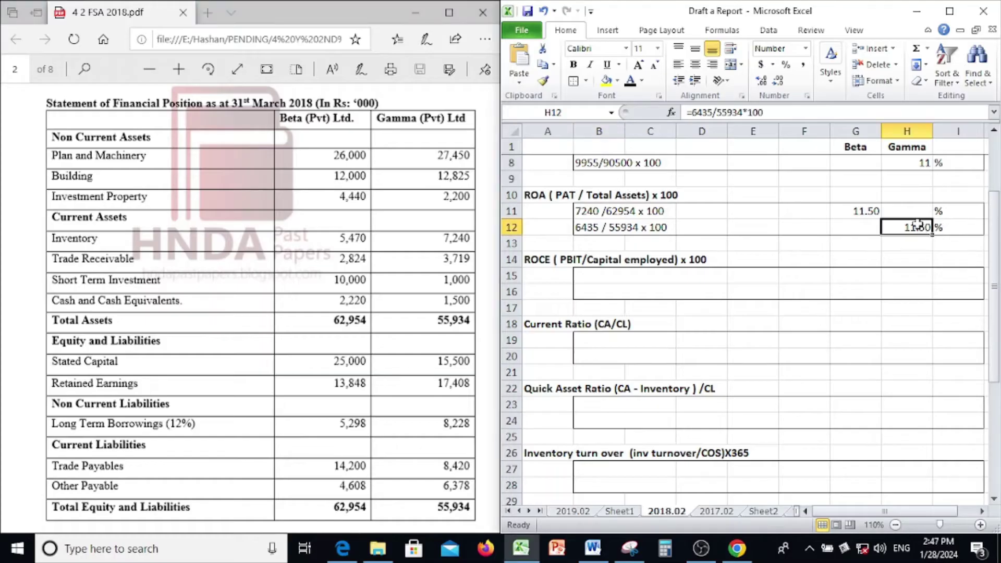
Reveal the hidden ROCE workings for Beta and Gamma in B15:I16 by setting their font colour to black.
{"action": "scroll", "coordinate": [881, 240], "scroll_direction": "down", "scroll_amount": 1}
{"action": "scroll", "coordinate": [868, 248], "scroll_direction": "down", "scroll_amount": 2}
{"action": "scroll", "coordinate": [867, 248], "scroll_direction": "up", "scroll_amount": 1}
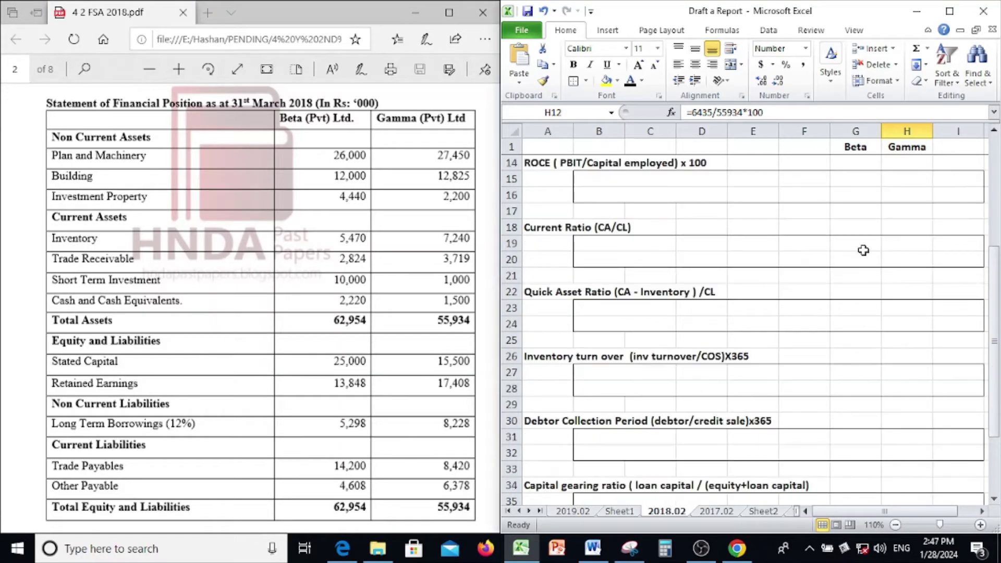
{"action": "left_click_drag", "start_coordinate": [603, 183], "coordinate": [967, 202]}
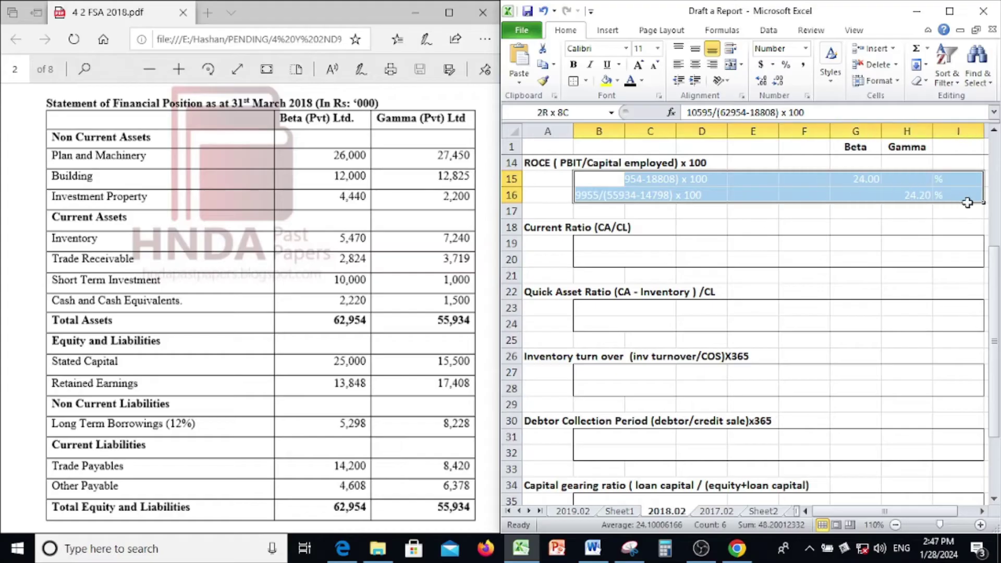
{"action": "left_click", "coordinate": [630, 81]}
{"action": "left_click", "coordinate": [578, 215]}
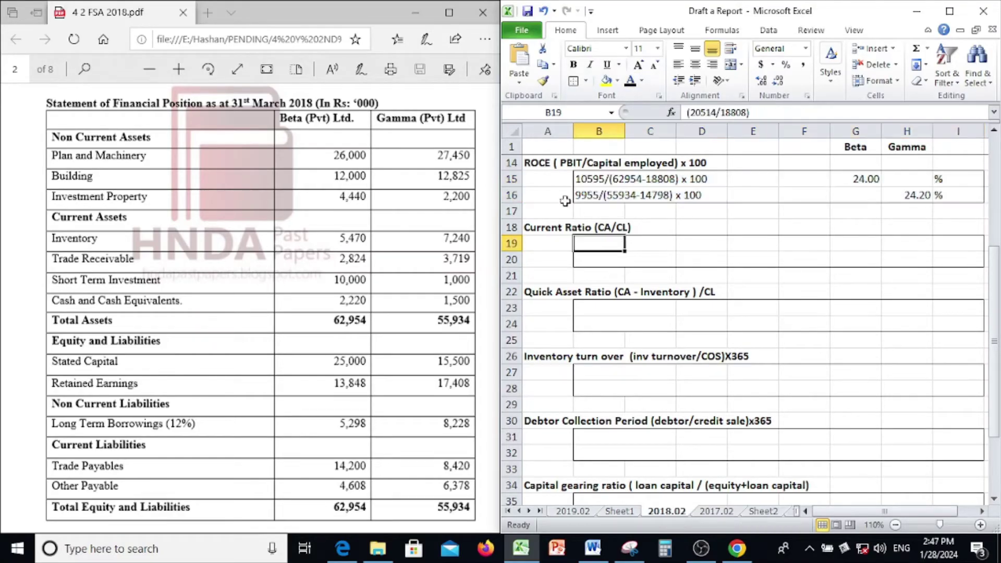
{"action": "left_click", "coordinate": [563, 197]}
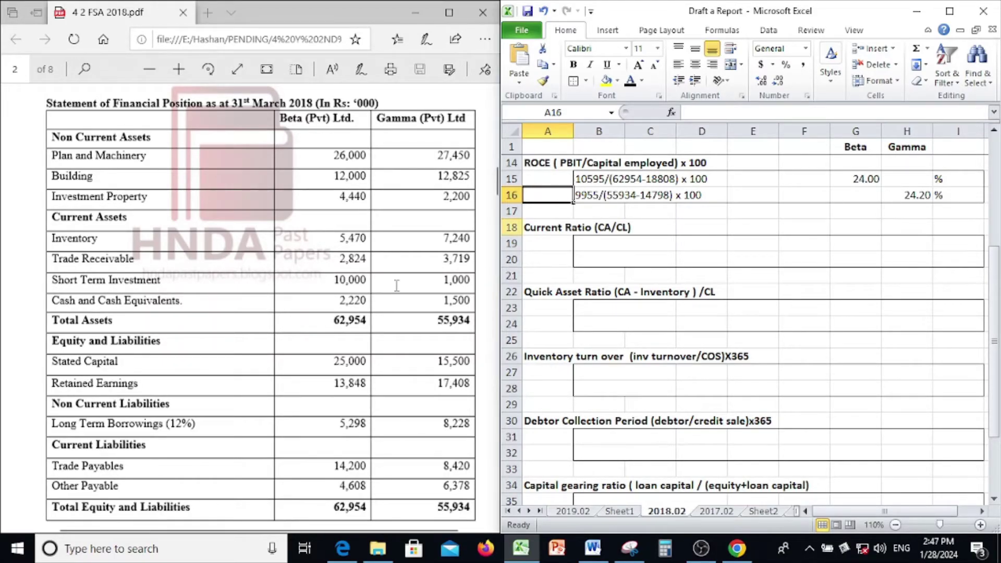
Examine the operating profit, total assets and current liabilities in the PDF statements that feed the ROCE workings.
{"action": "left_click", "coordinate": [336, 303]}
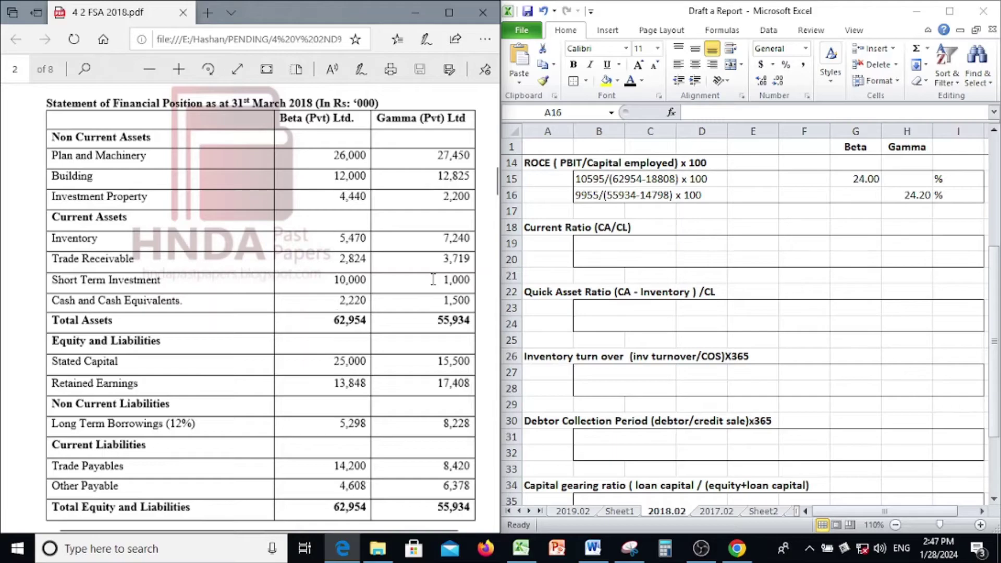
{"action": "scroll", "coordinate": [433, 279], "scroll_direction": "up", "scroll_amount": 6}
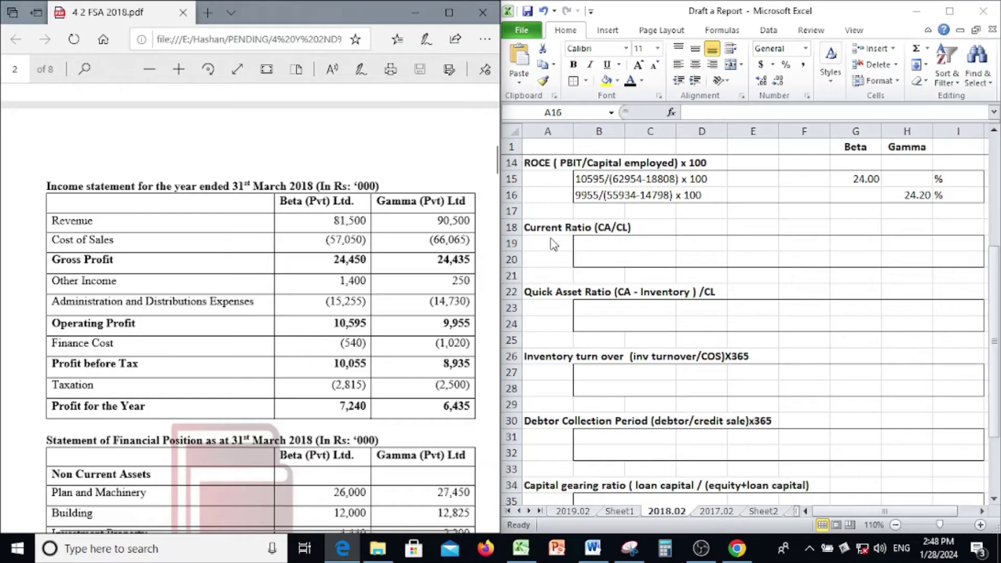
{"action": "left_click", "coordinate": [639, 186]}
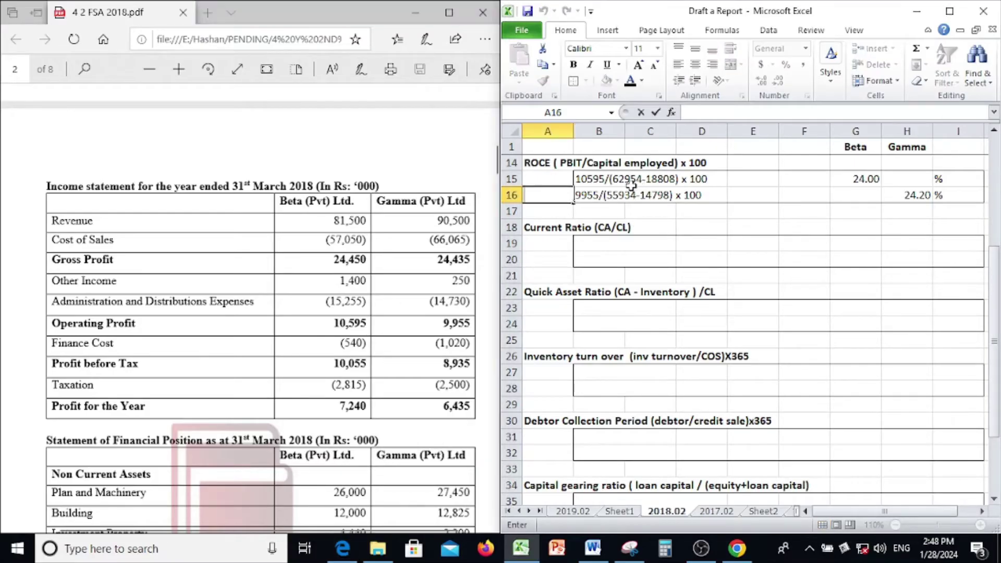
{"action": "left_click", "coordinate": [631, 185]}
{"action": "left_click", "coordinate": [610, 211]}
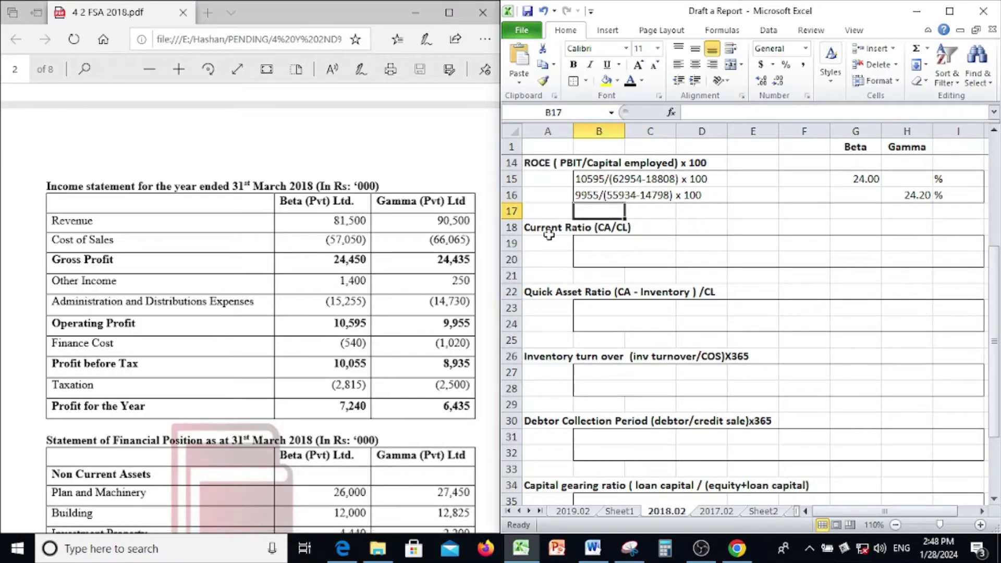
{"action": "left_click", "coordinate": [400, 283]}
{"action": "scroll", "coordinate": [406, 273], "scroll_direction": "down", "scroll_amount": 5}
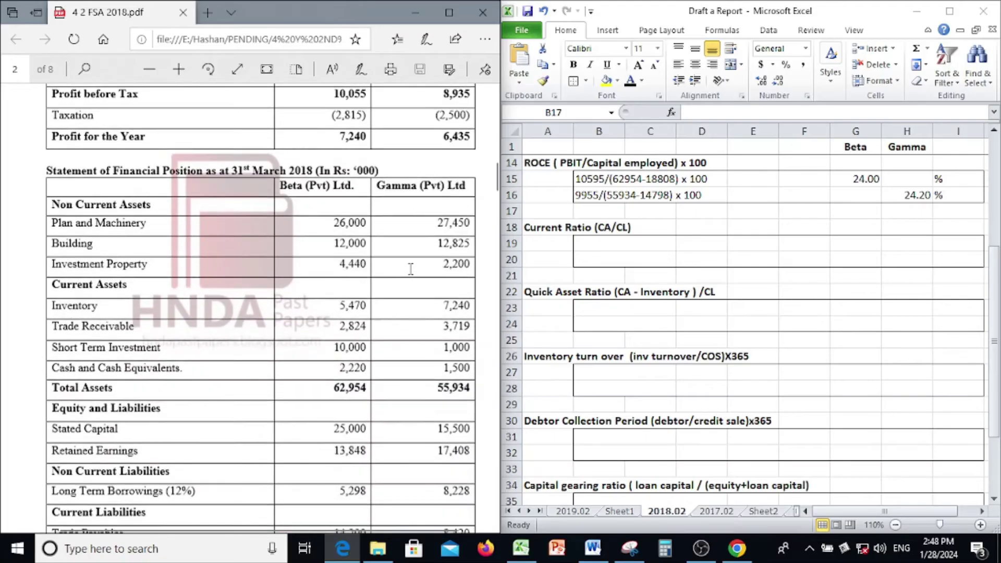
{"action": "scroll", "coordinate": [410, 269], "scroll_direction": "down", "scroll_amount": 3}
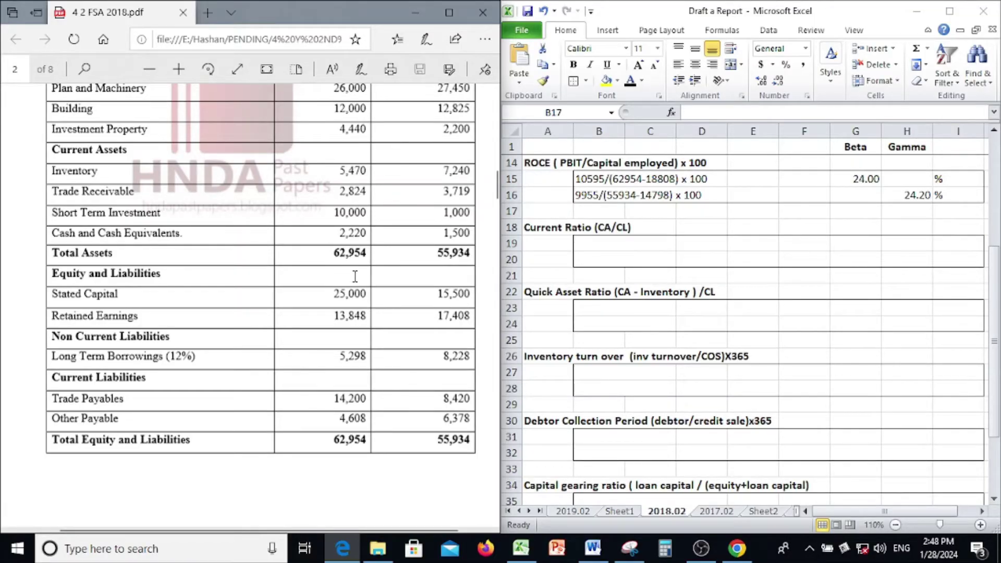
{"action": "scroll", "coordinate": [275, 249], "scroll_direction": "down", "scroll_amount": 2}
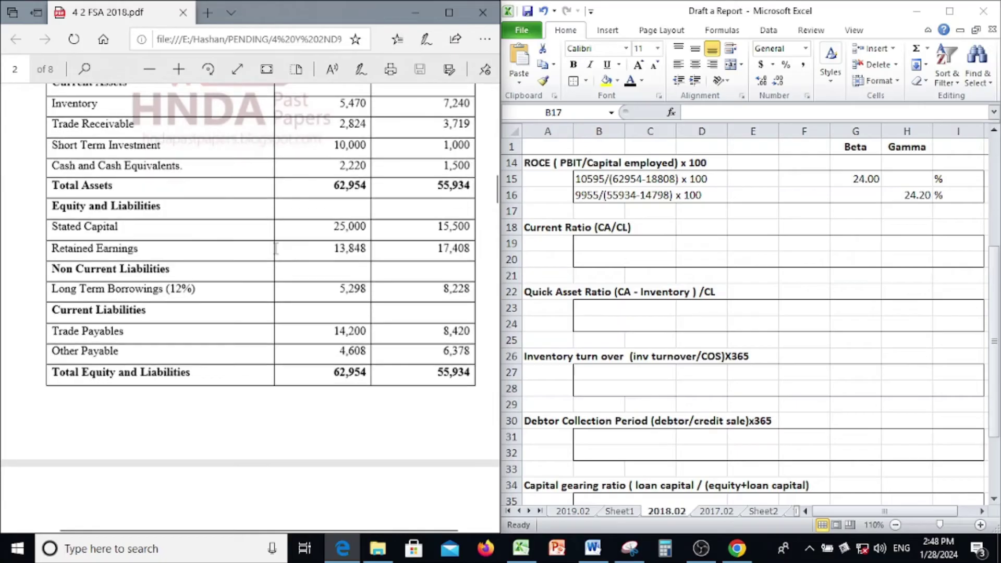
{"action": "scroll", "coordinate": [287, 246], "scroll_direction": "down", "scroll_amount": 2}
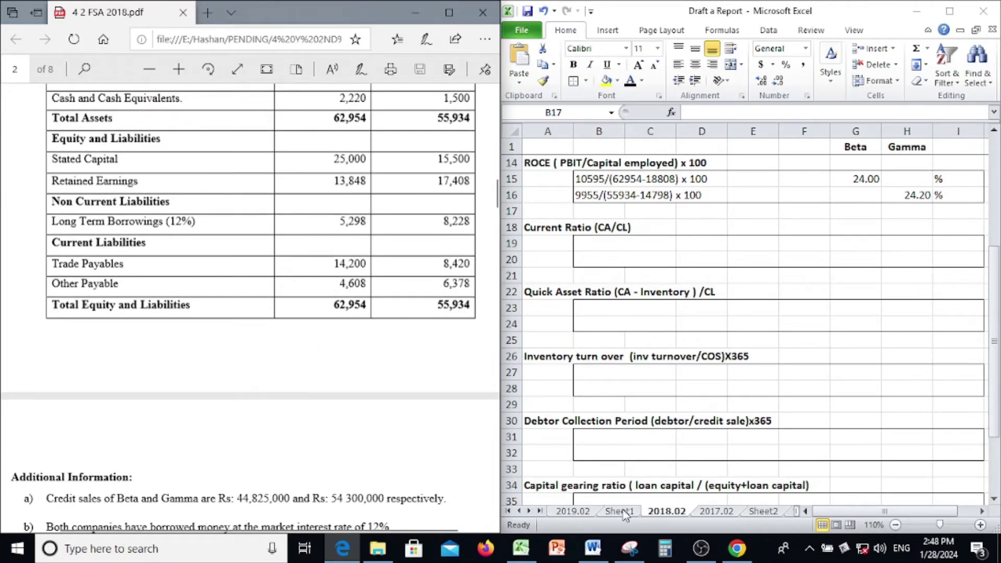
Open Calculator, keep it on top in compact view, and place it beside the financial position statement's Beta column.
{"action": "left_click", "coordinate": [664, 548]}
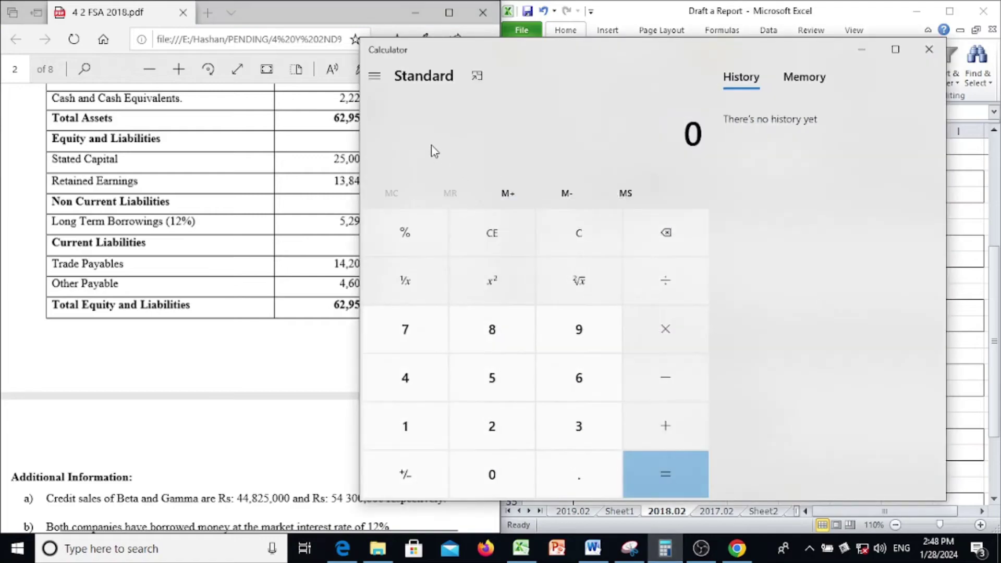
{"action": "left_click", "coordinate": [477, 76]}
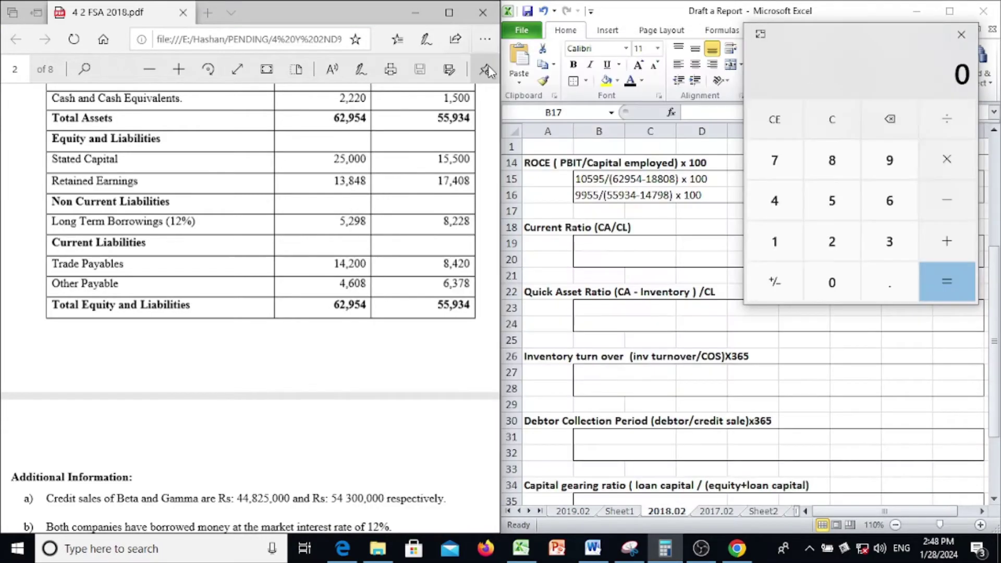
{"action": "left_click_drag", "start_coordinate": [813, 46], "coordinate": [529, 99]}
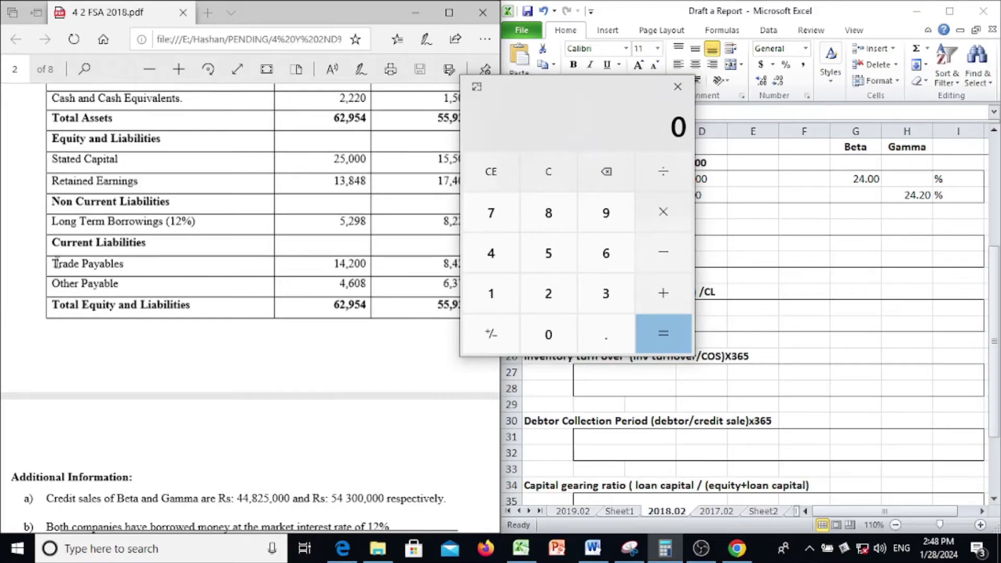
Add Beta's trade payables of 14,200 and other payable of 4,608 in Calculator, and close it after comparing the total with the ROCE working.
{"action": "left_click", "coordinate": [492, 291]}
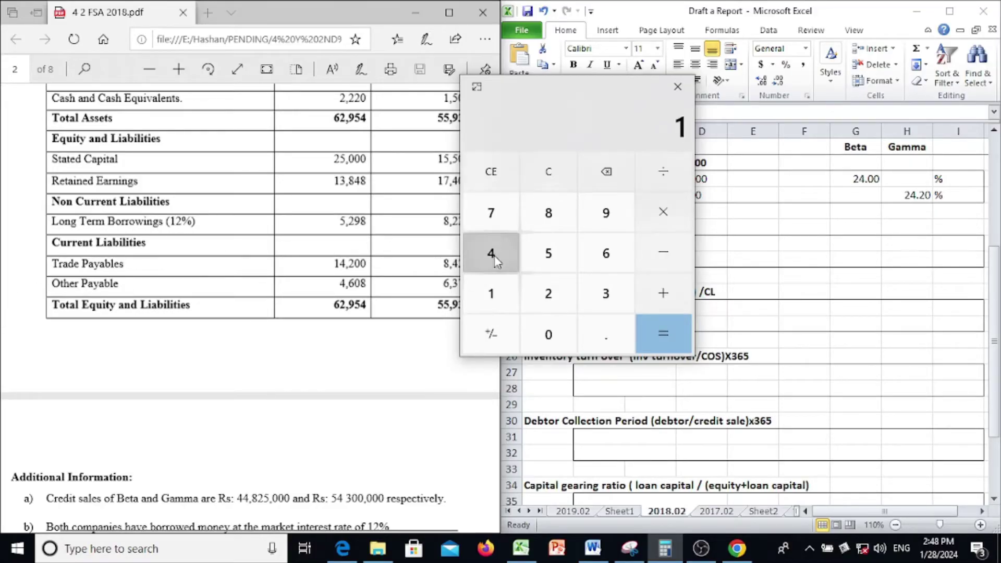
{"action": "left_click", "coordinate": [494, 252]}
{"action": "left_click", "coordinate": [536, 291]}
{"action": "left_click", "coordinate": [544, 331]}
{"action": "left_click", "coordinate": [546, 333]}
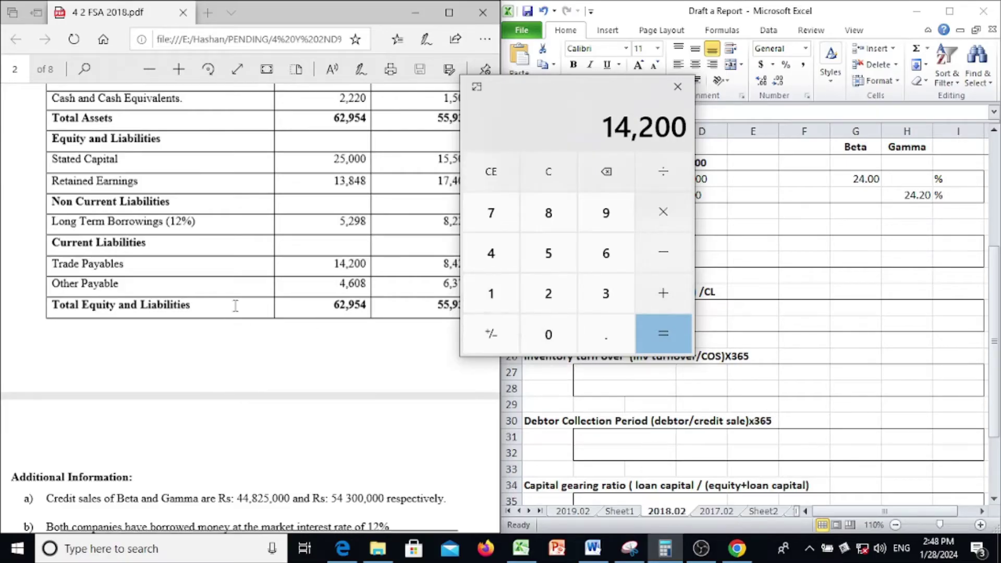
{"action": "left_click", "coordinate": [492, 254]}
{"action": "left_click", "coordinate": [609, 245]}
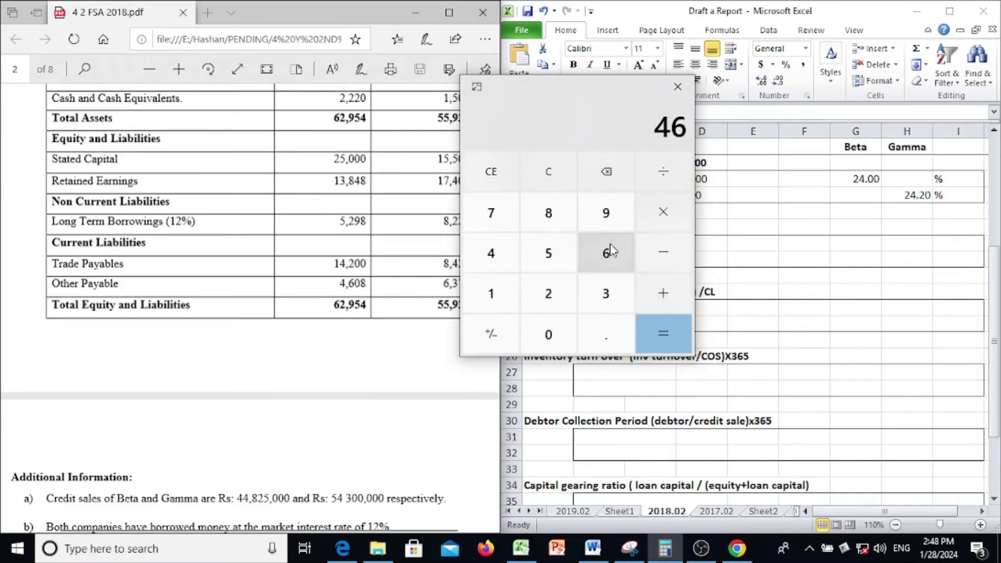
{"action": "left_click", "coordinate": [568, 338]}
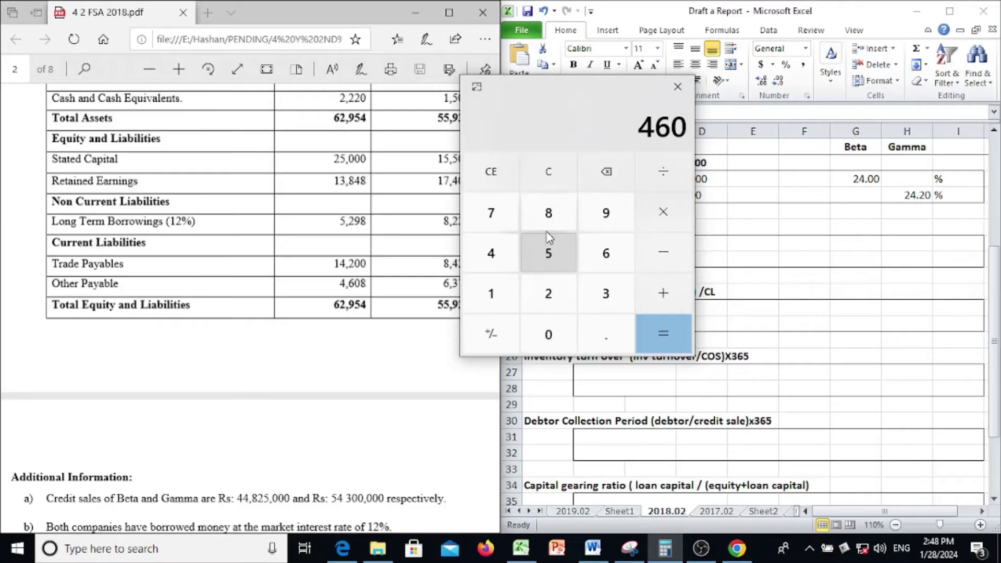
{"action": "left_click", "coordinate": [548, 213]}
{"action": "left_click", "coordinate": [660, 336]}
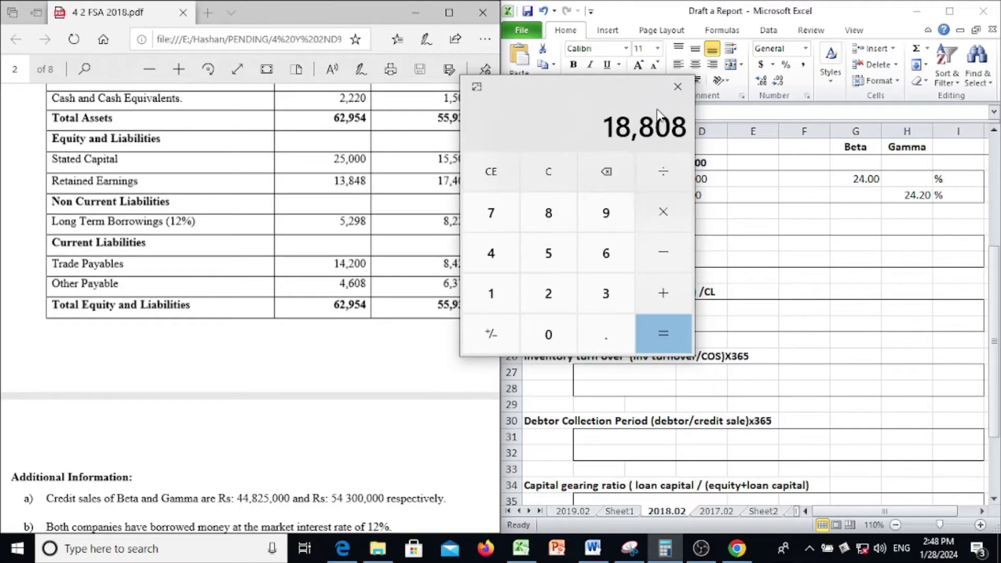
{"action": "left_click", "coordinate": [654, 15]}
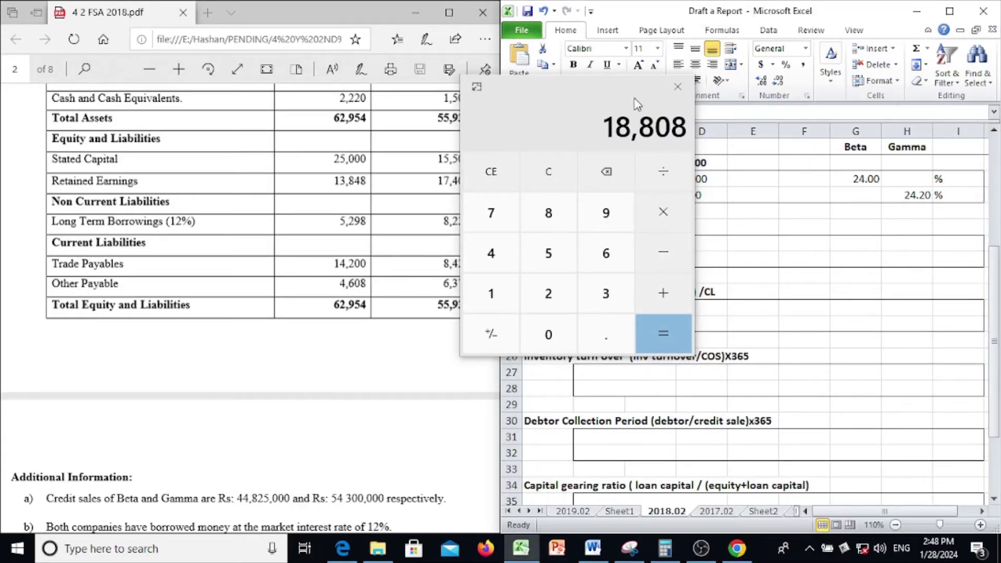
{"action": "left_click", "coordinate": [677, 87]}
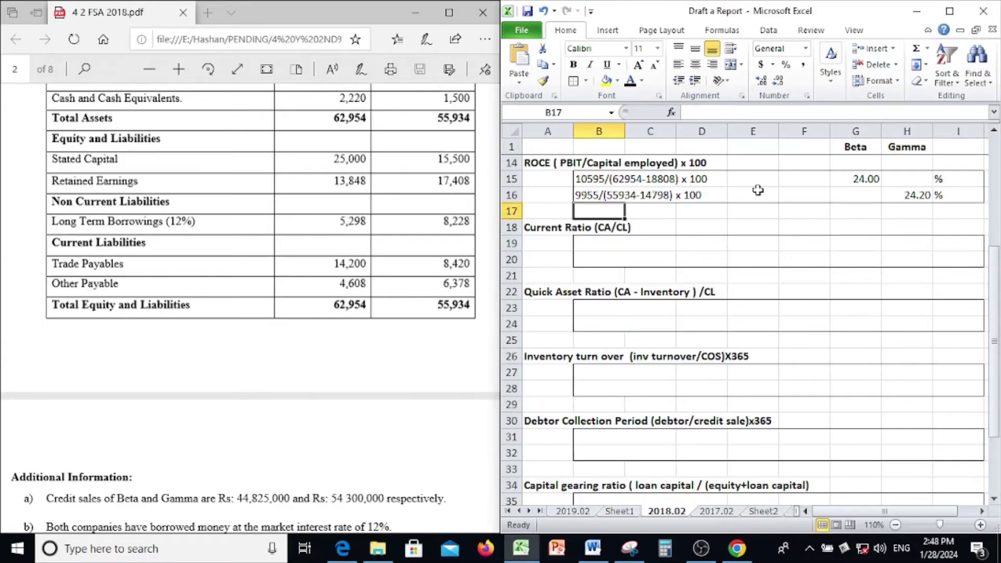
Inspect Beta's ROCE working and its formula in G15, and Gamma's ROCE working and result in row 16.
{"action": "left_click", "coordinate": [696, 177]}
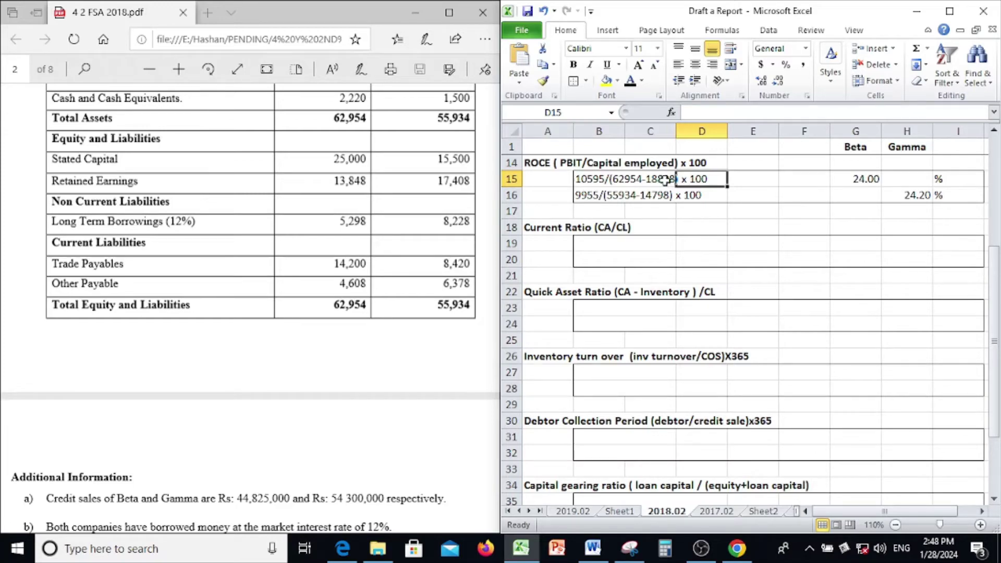
{"action": "left_click", "coordinate": [796, 175]}
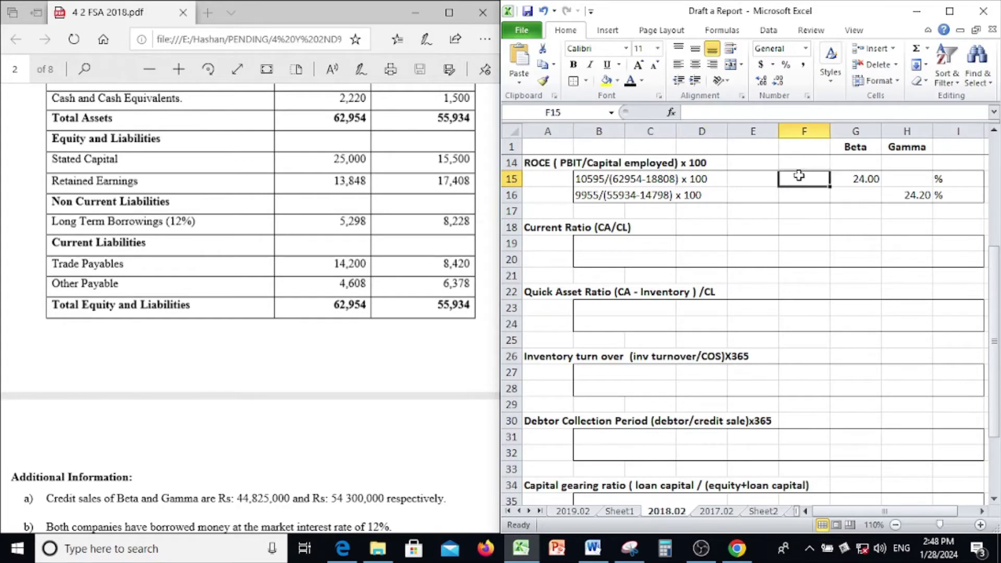
{"action": "left_click", "coordinate": [848, 179]}
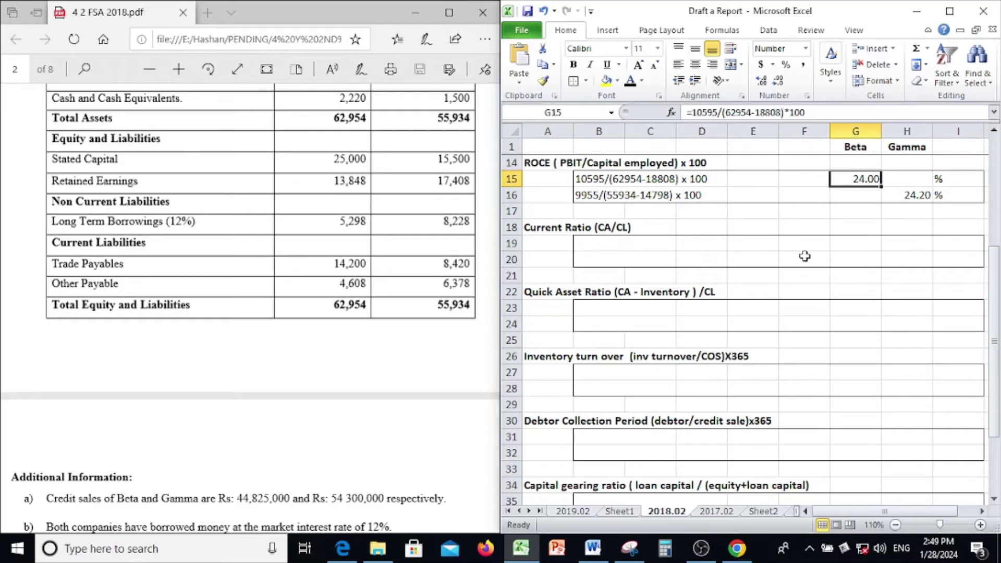
{"action": "scroll", "coordinate": [798, 252], "scroll_direction": "down", "scroll_amount": 1}
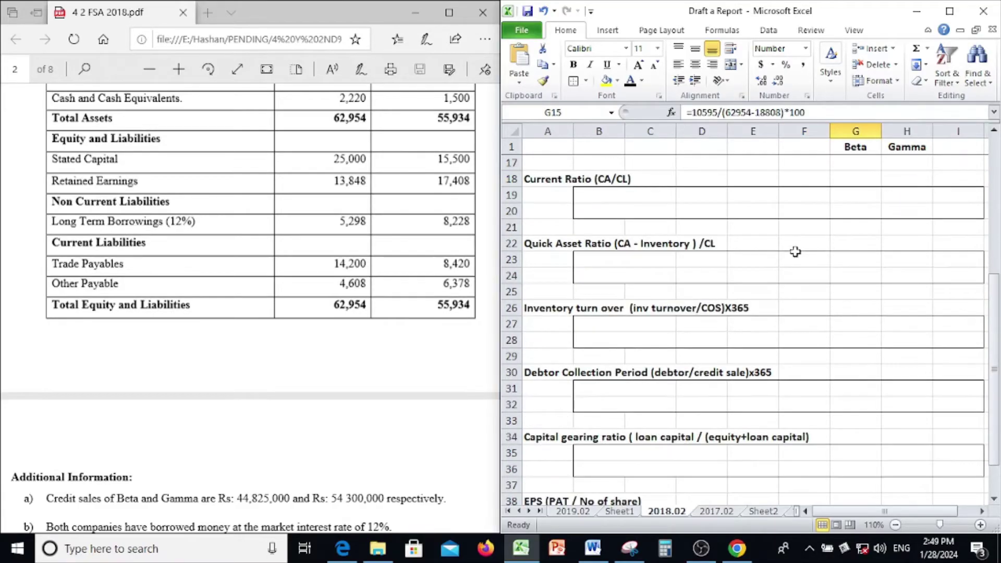
{"action": "scroll", "coordinate": [798, 252], "scroll_direction": "up", "scroll_amount": 2}
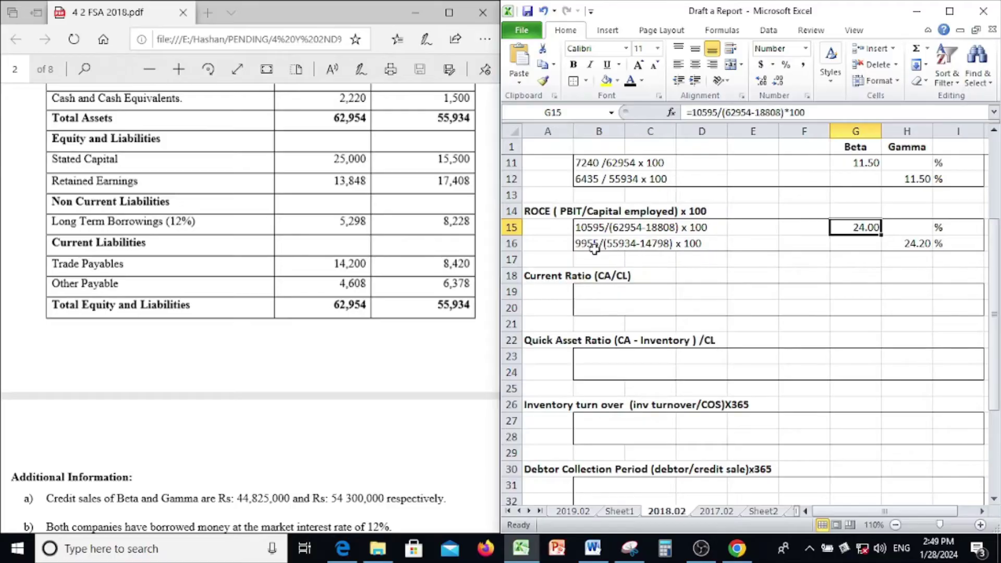
{"action": "left_click_drag", "start_coordinate": [591, 245], "coordinate": [900, 245]}
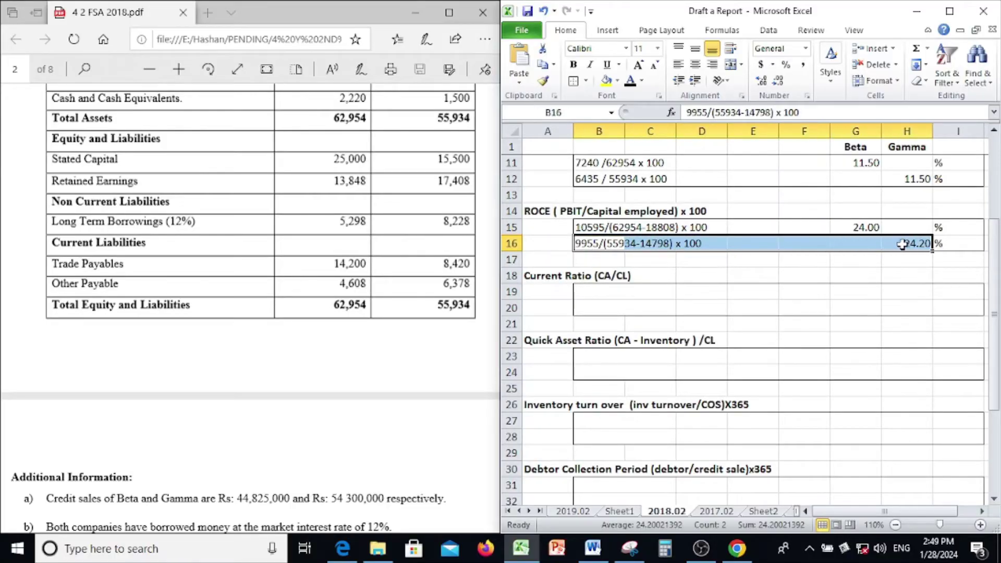
Reveal the Current Ratio workings and results for Beta and Gamma in B19:I20 by applying the black font colour.
{"action": "scroll", "coordinate": [875, 256], "scroll_direction": "down", "scroll_amount": 1}
{"action": "left_click", "coordinate": [567, 306]}
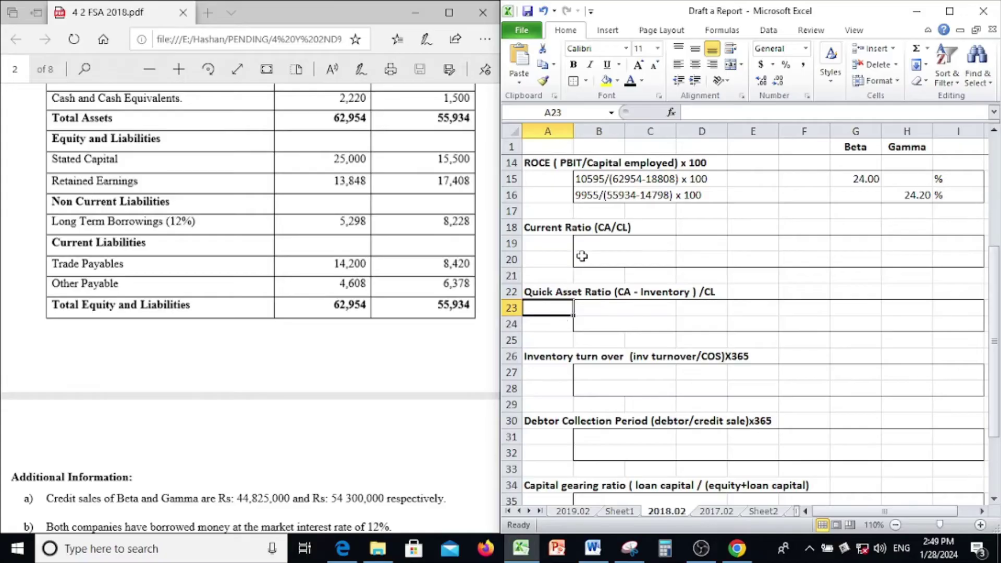
{"action": "left_click_drag", "start_coordinate": [582, 243], "coordinate": [961, 259]}
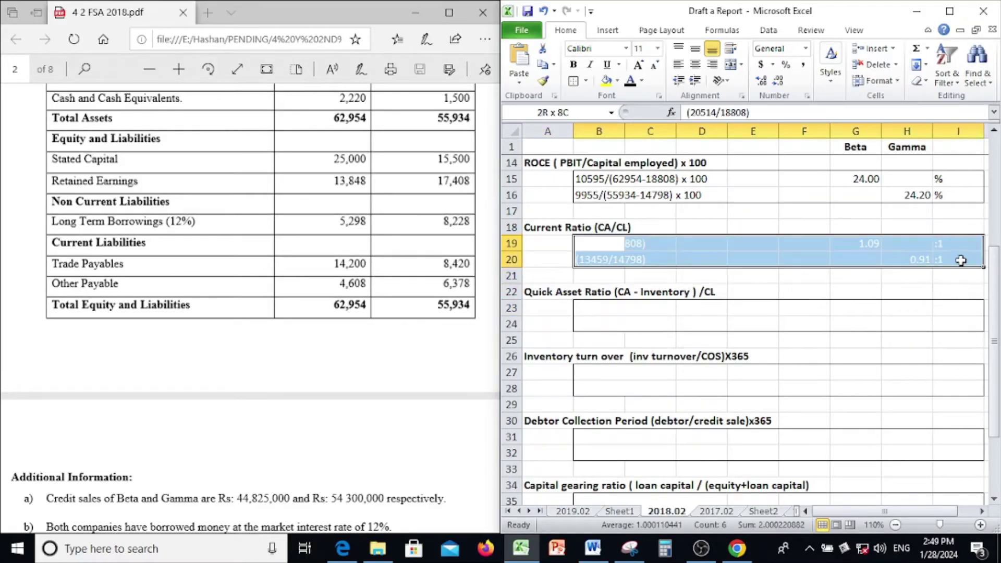
{"action": "left_click", "coordinate": [630, 81]}
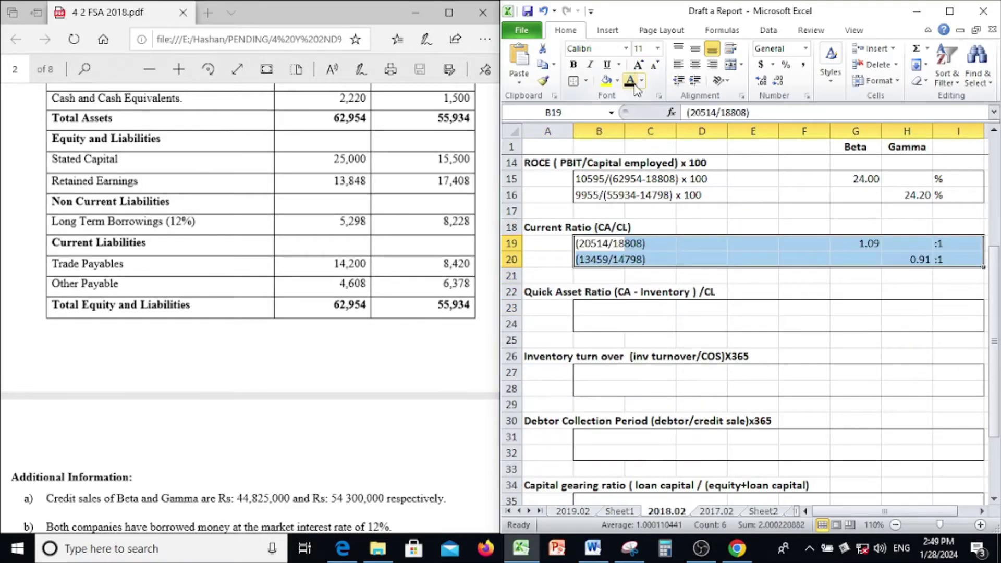
{"action": "left_click", "coordinate": [627, 277]}
Bring the current assets of the PDF's financial position statement into view and place Calculator, in compact always-on-top view, beside the Beta column.
{"action": "scroll", "coordinate": [546, 227], "scroll_direction": "down", "scroll_amount": 1}
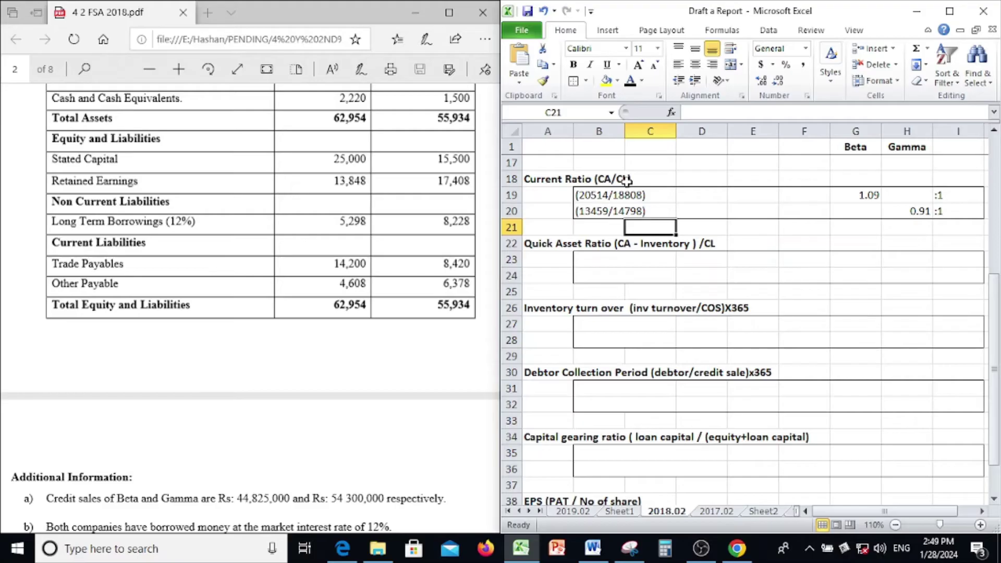
{"action": "left_click", "coordinate": [410, 223]}
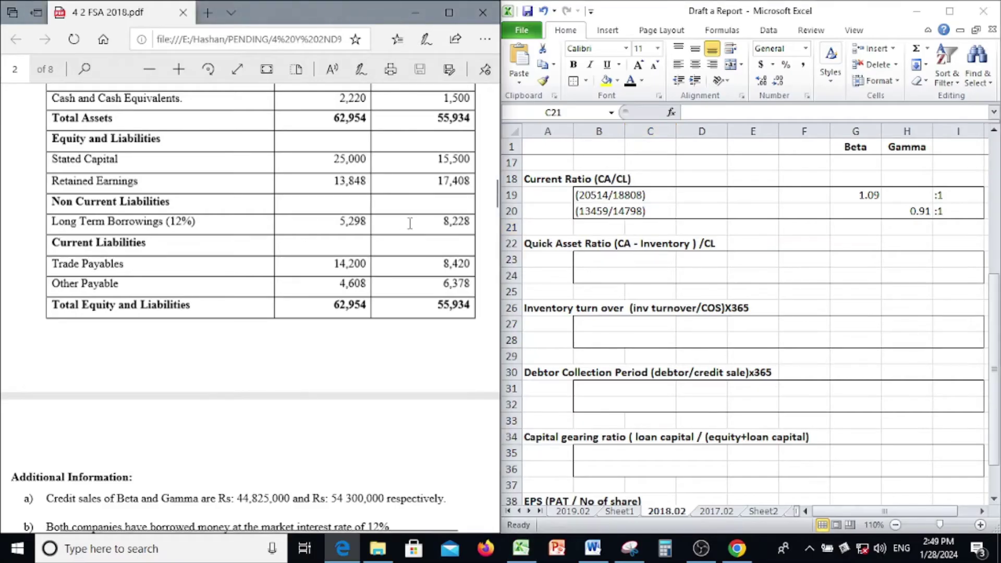
{"action": "scroll", "coordinate": [410, 223], "scroll_direction": "up", "scroll_amount": 2}
{"action": "scroll", "coordinate": [411, 226], "scroll_direction": "up", "scroll_amount": 2}
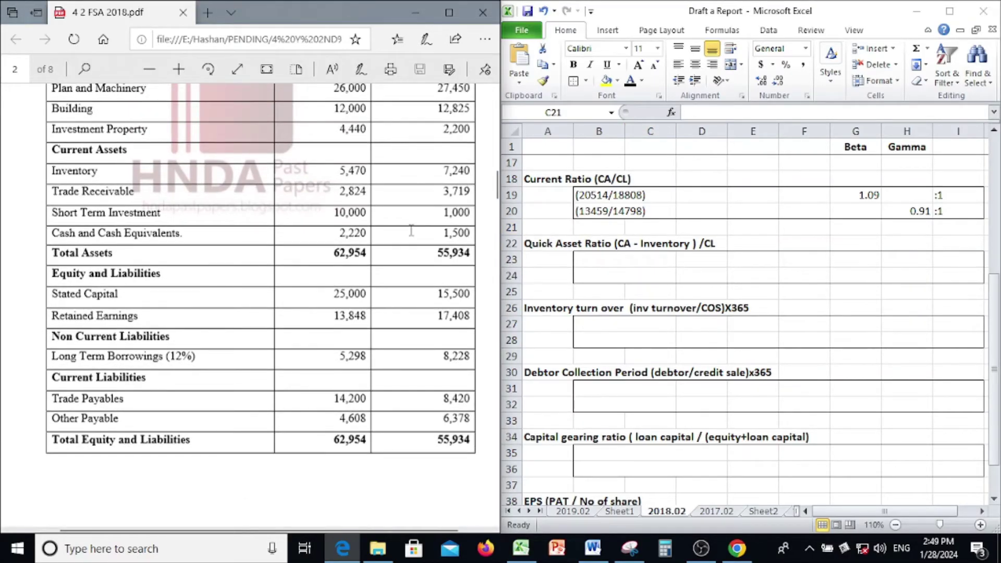
{"action": "scroll", "coordinate": [411, 230], "scroll_direction": "up", "scroll_amount": 2}
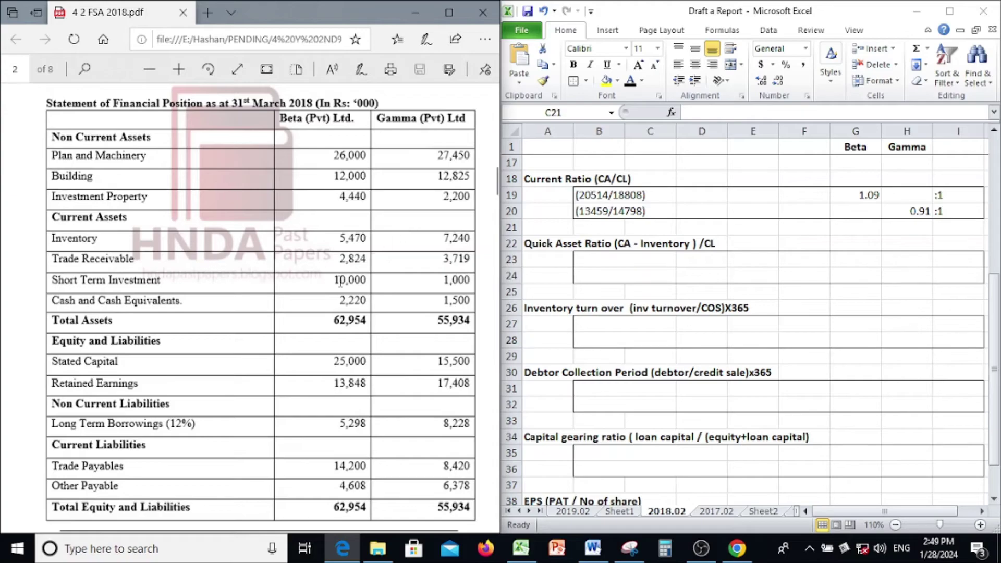
{"action": "left_click", "coordinate": [664, 547]}
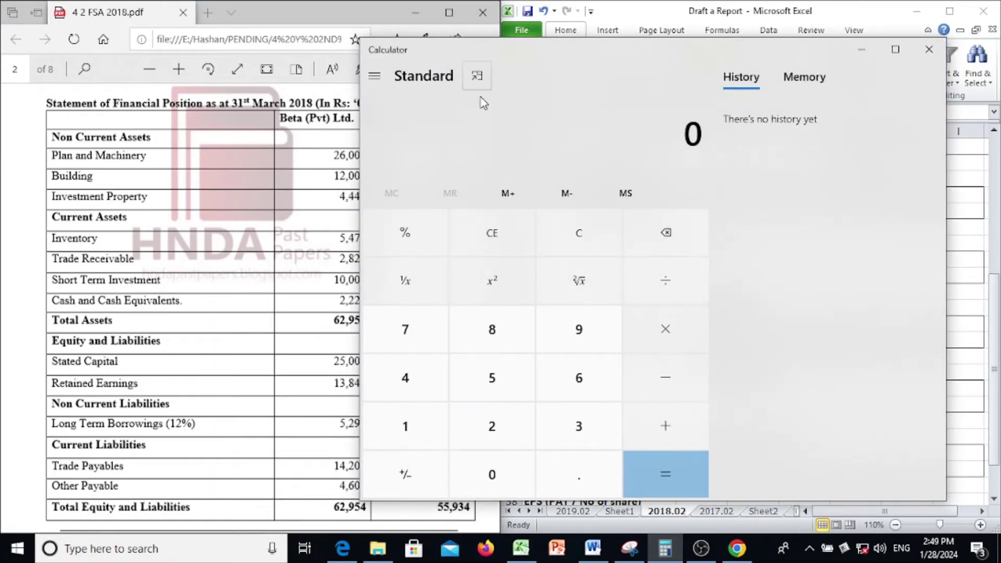
{"action": "left_click", "coordinate": [476, 77]}
{"action": "left_click_drag", "start_coordinate": [806, 42], "coordinate": [483, 99]}
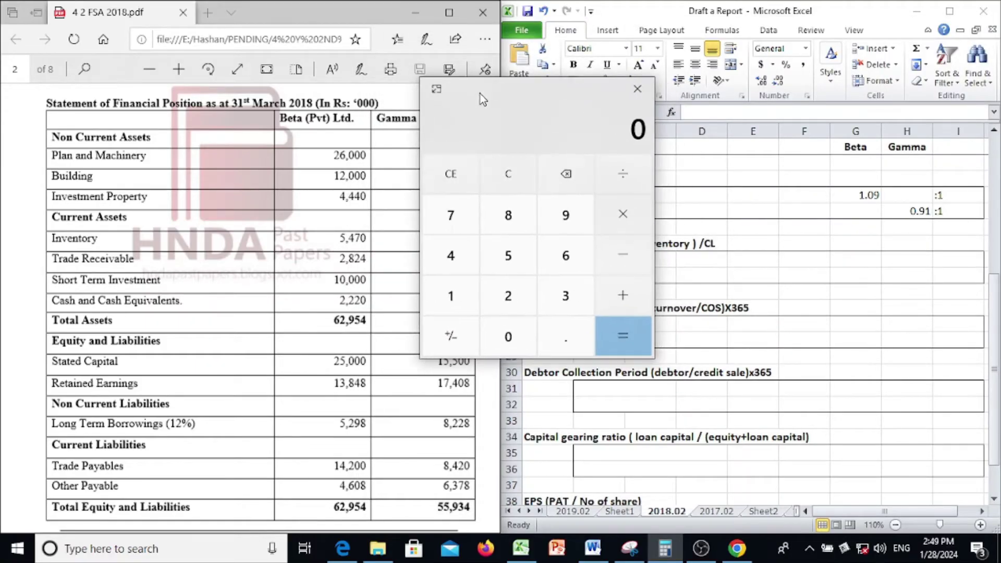
Add Beta's inventory of 5,470 and trade receivable of 2,824 in Calculator.
{"action": "left_click", "coordinate": [493, 269]}
{"action": "left_click", "coordinate": [461, 261]}
{"action": "left_click", "coordinate": [453, 219]}
{"action": "left_click", "coordinate": [504, 333]}
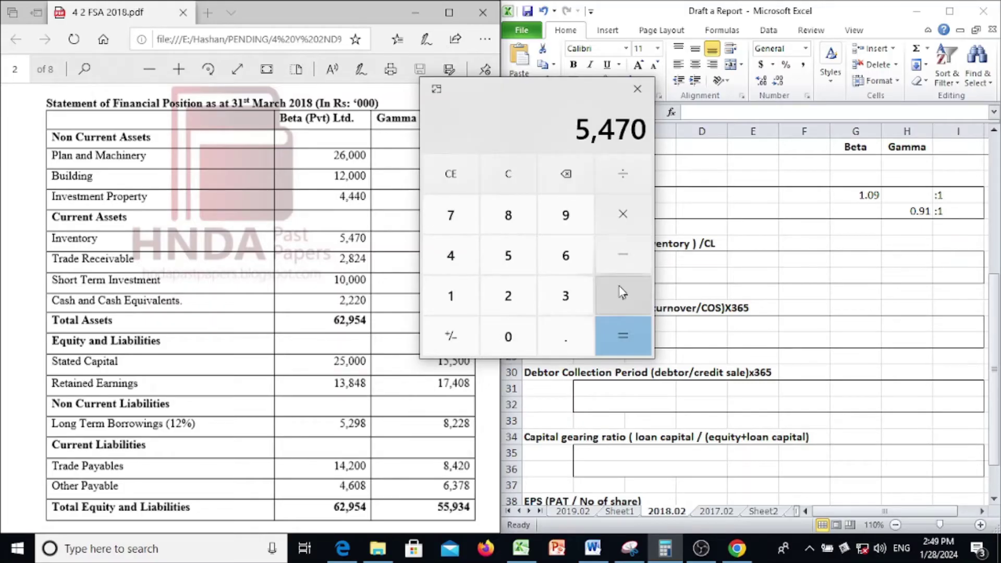
{"action": "left_click", "coordinate": [625, 293]}
{"action": "left_click", "coordinate": [513, 293]}
{"action": "left_click", "coordinate": [526, 228]}
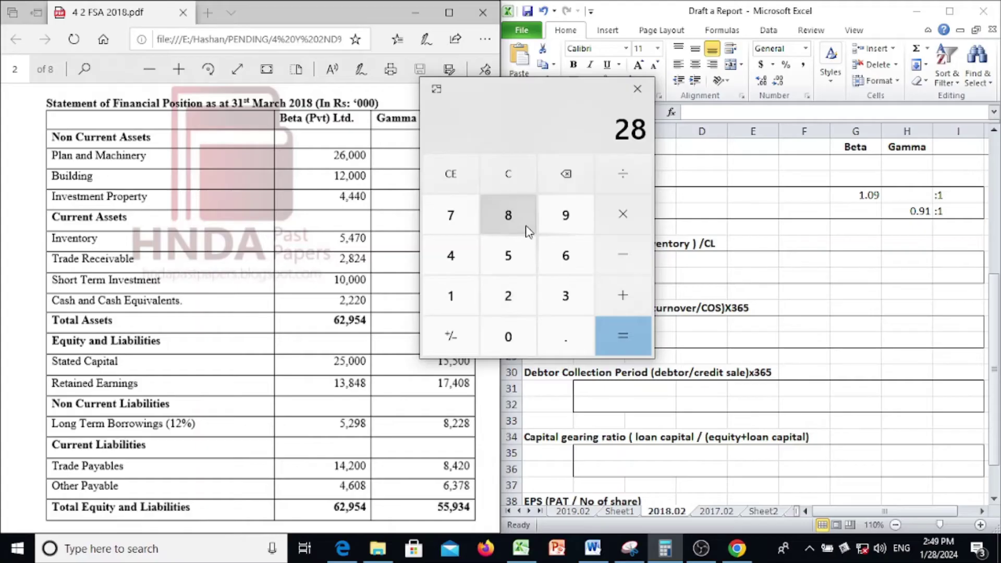
{"action": "left_click", "coordinate": [511, 296]}
{"action": "left_click", "coordinate": [458, 265]}
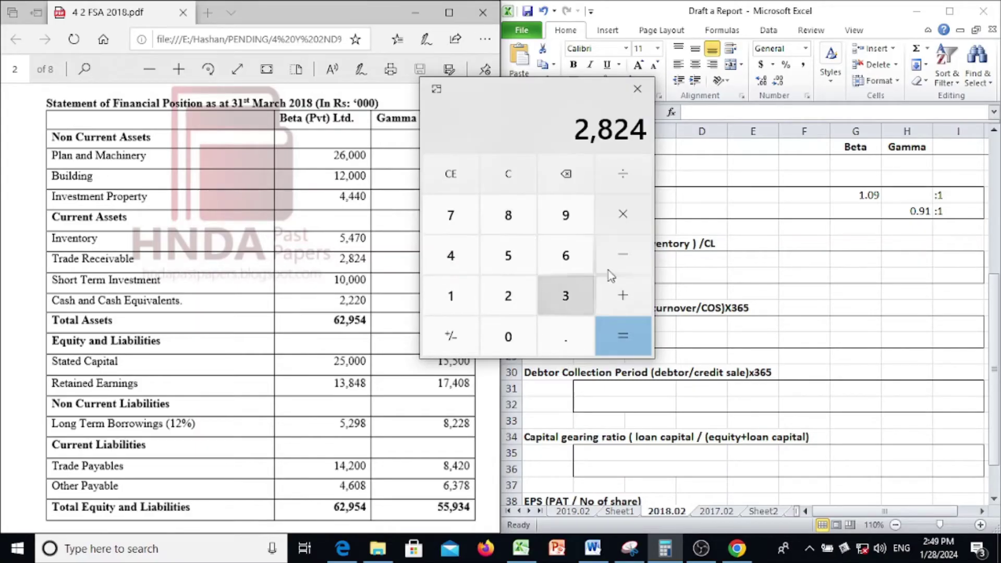
{"action": "left_click", "coordinate": [624, 293]}
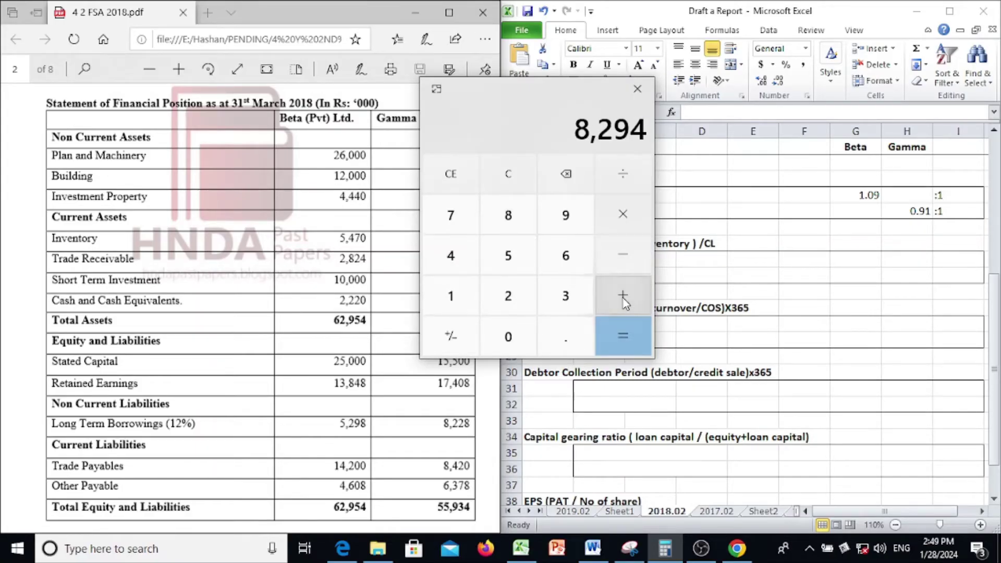
Add Beta's short-term investment of 10,000 and cash of 2,220 to the sum, compare the total with the Current Ratio working, and close Calculator.
{"action": "left_click", "coordinate": [452, 309]}
{"action": "left_click", "coordinate": [521, 325]}
{"action": "double_click", "coordinate": [524, 323]}
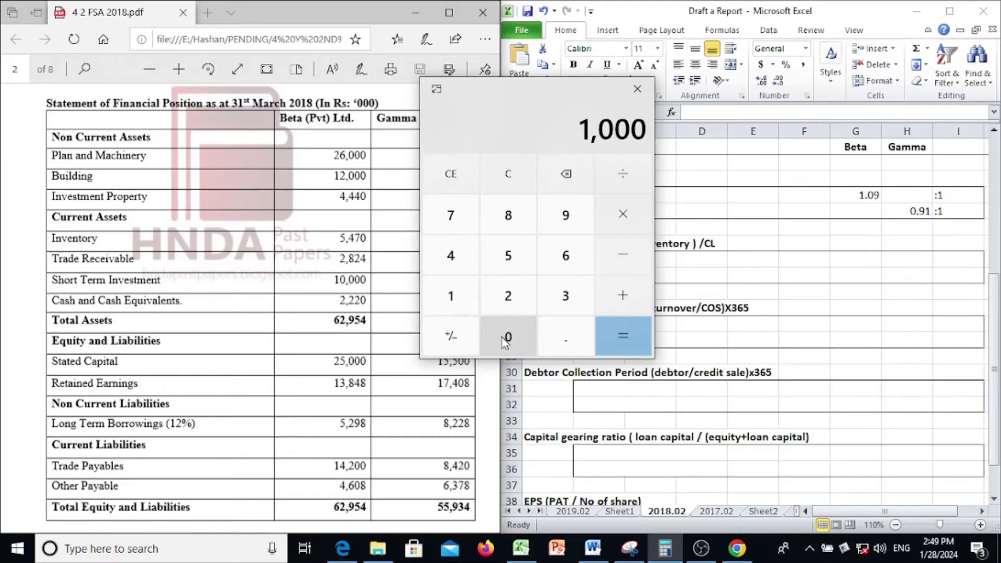
{"action": "left_click", "coordinate": [527, 320]}
{"action": "left_click", "coordinate": [621, 296]}
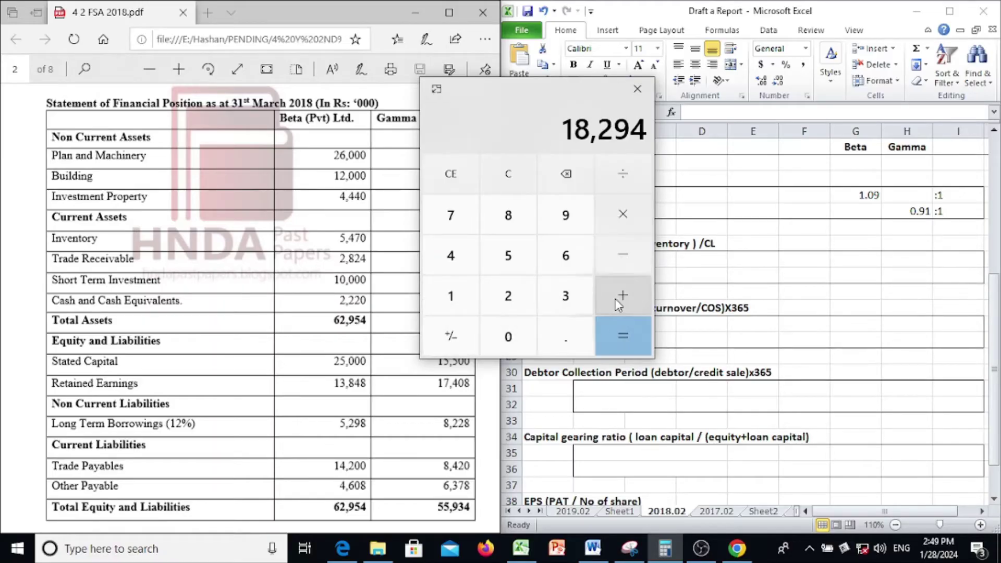
{"action": "left_click", "coordinate": [519, 309]}
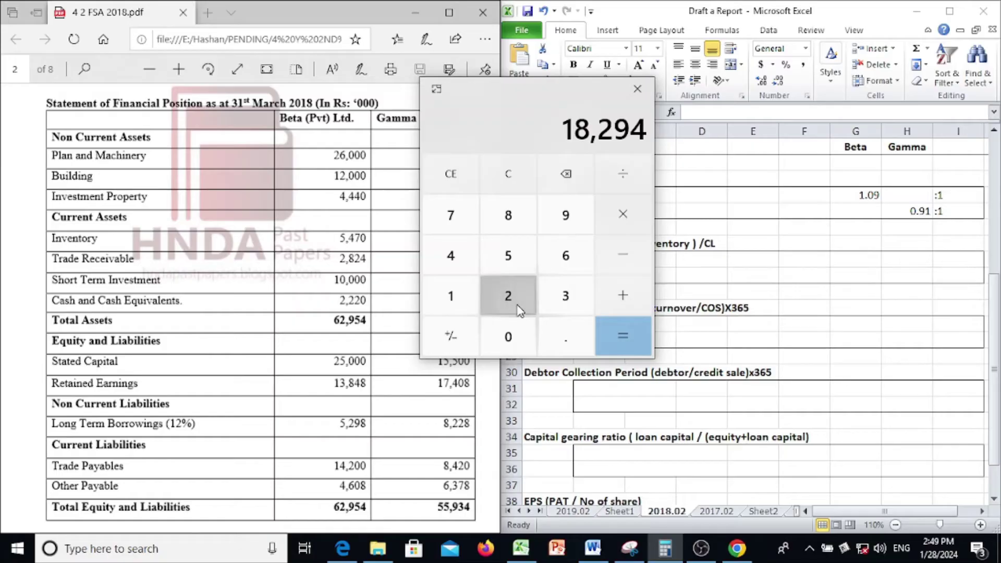
{"action": "left_click", "coordinate": [518, 309]}
{"action": "left_click", "coordinate": [518, 309]}
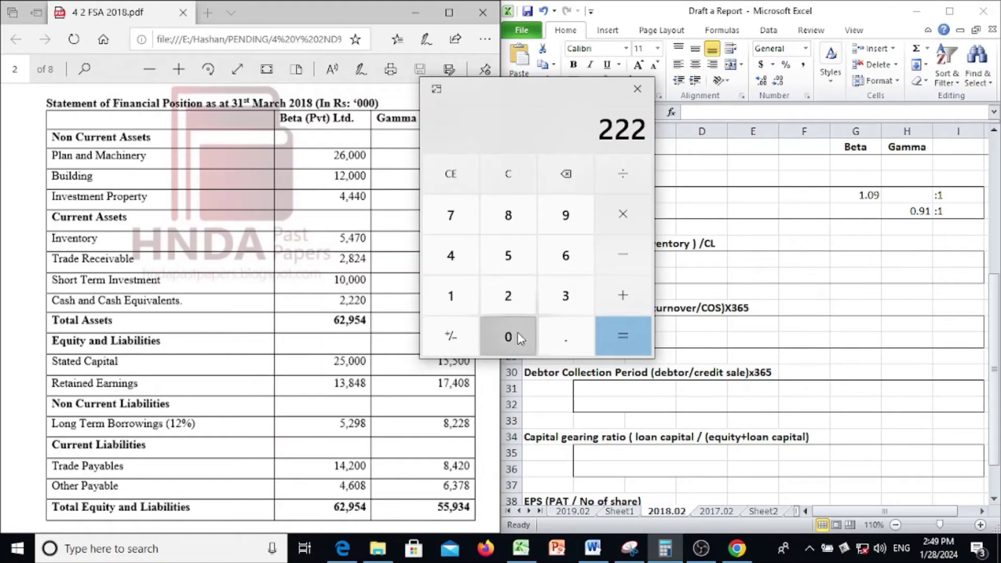
{"action": "left_click", "coordinate": [515, 336]}
{"action": "left_click", "coordinate": [635, 331]}
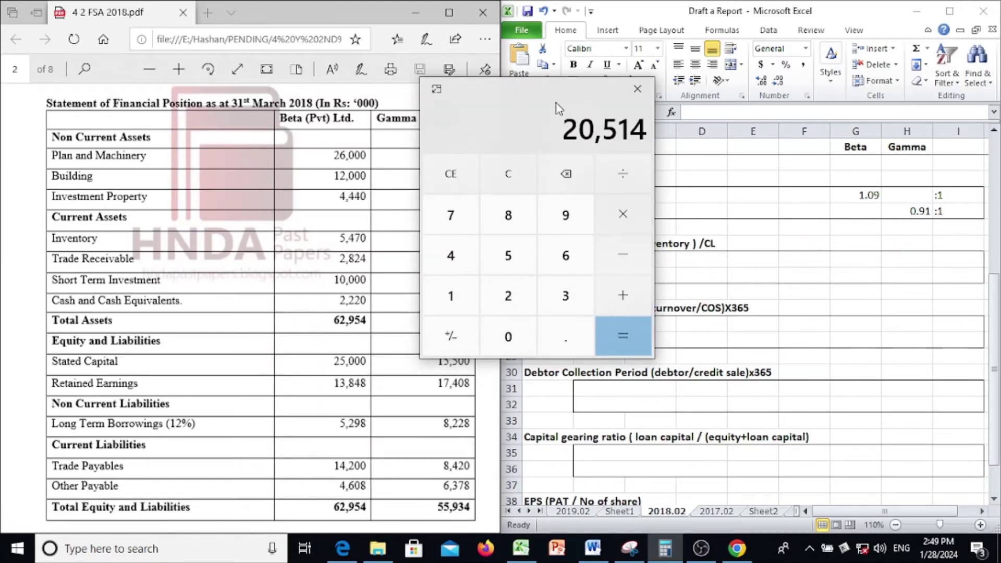
{"action": "left_click_drag", "start_coordinate": [560, 99], "coordinate": [683, 250]}
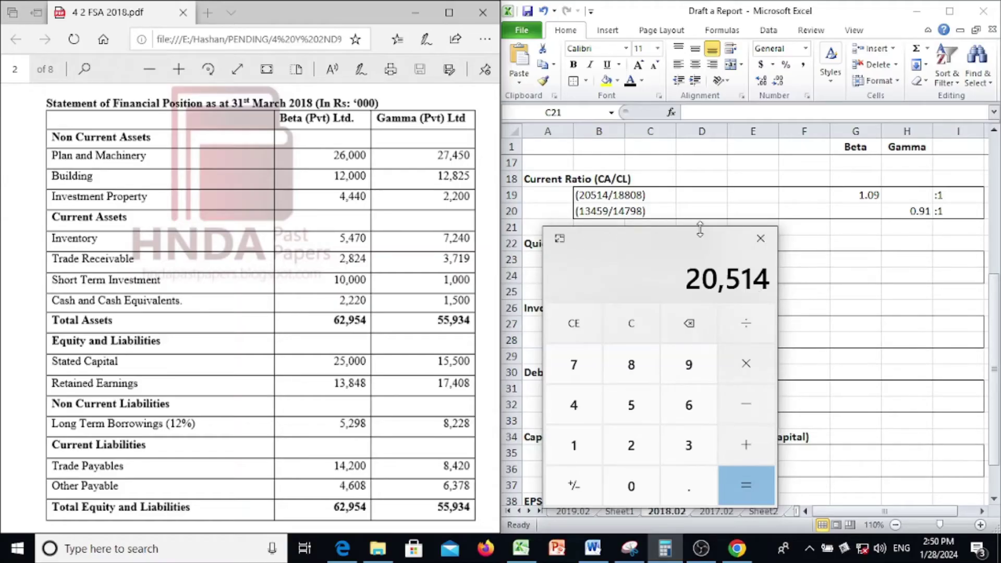
{"action": "left_click", "coordinate": [760, 239]}
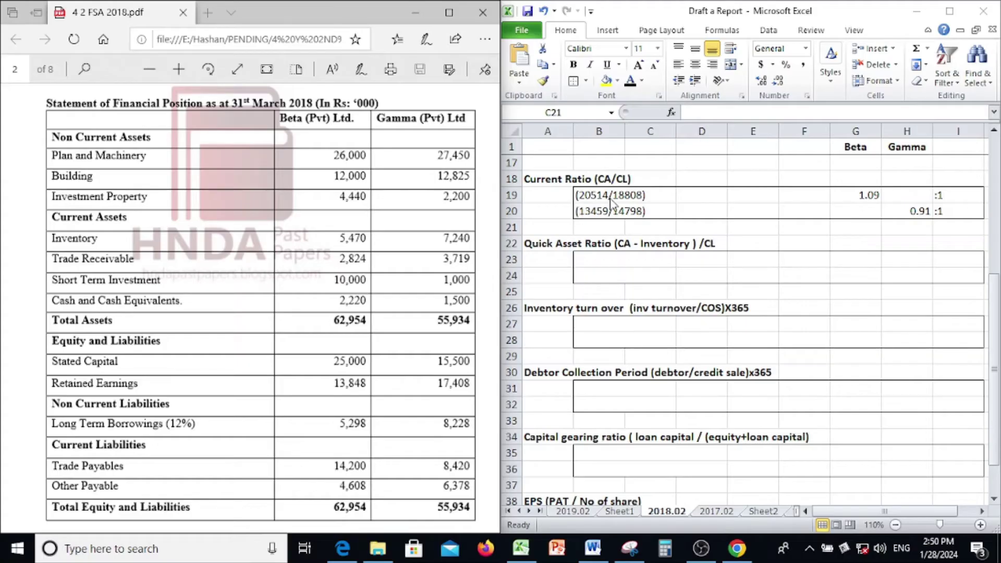
Compare the current liabilities figure in Beta's Current Ratio working with the one in its ROCE working in row 15.
{"action": "left_click", "coordinate": [630, 202]}
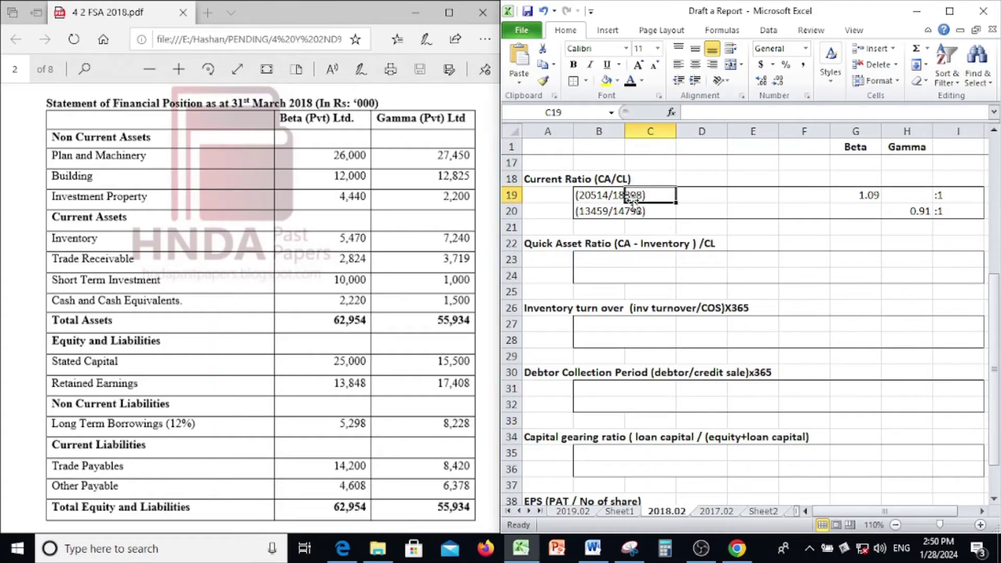
{"action": "scroll", "coordinate": [632, 201], "scroll_direction": "up", "scroll_amount": 2}
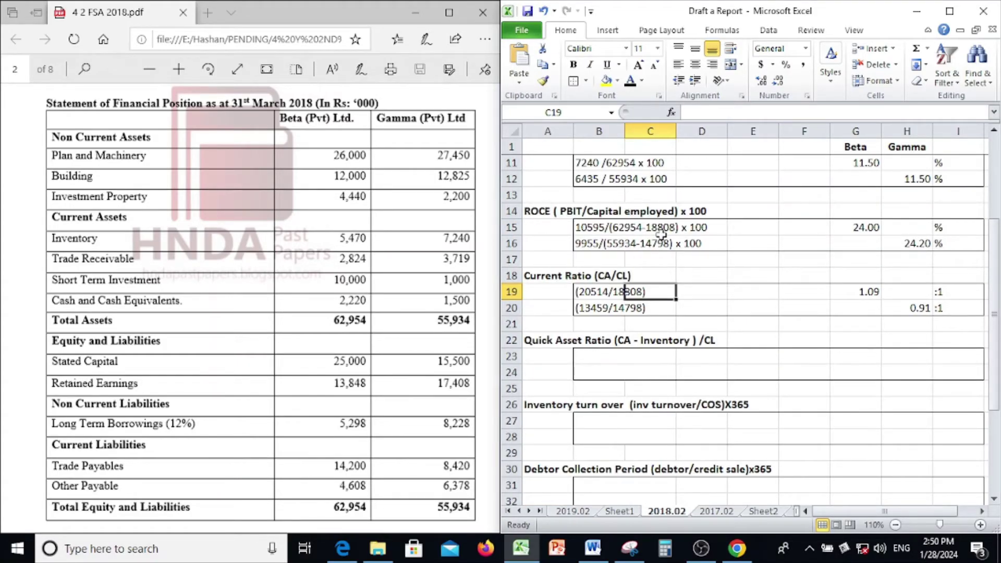
{"action": "left_click", "coordinate": [660, 230]}
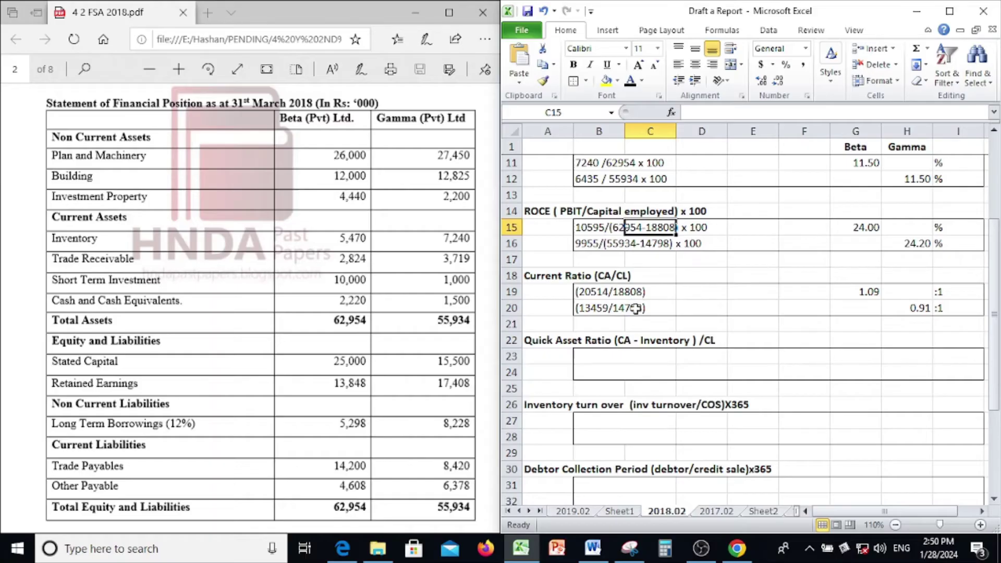
{"action": "left_click", "coordinate": [620, 291]}
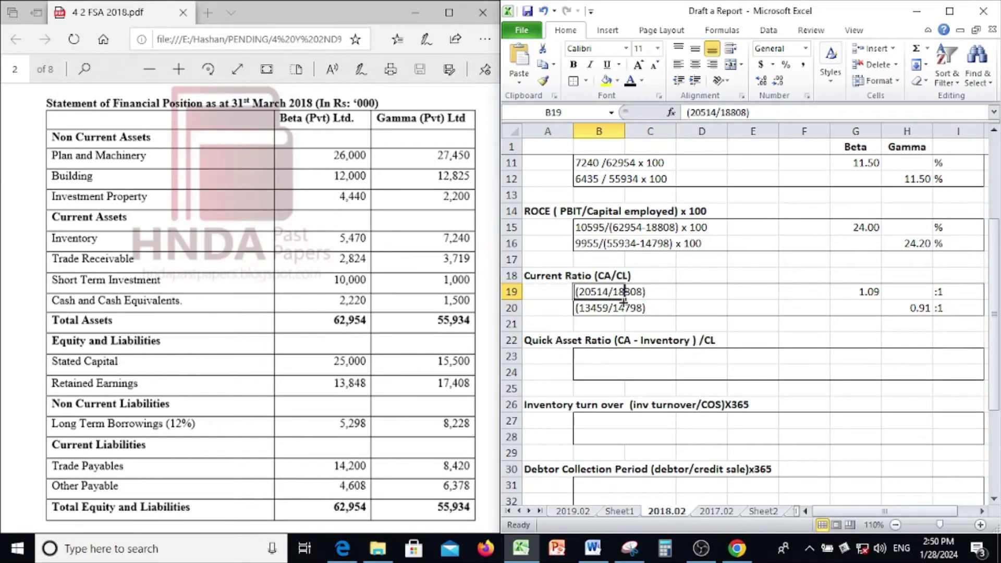
{"action": "left_click", "coordinate": [643, 290]}
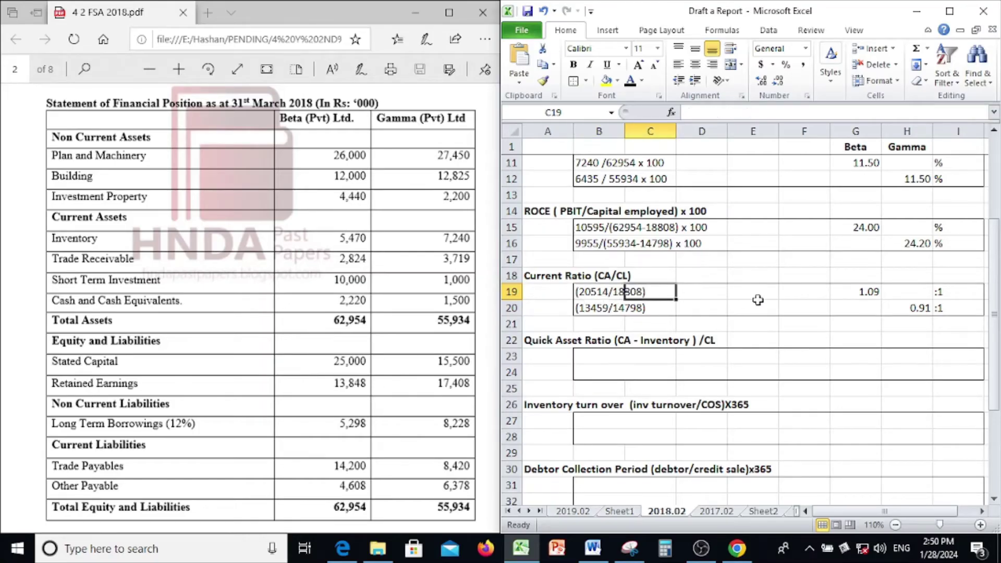
Inspect Beta's Current Ratio formula in G19 and the ratio notation in I19:I20.
{"action": "left_click", "coordinate": [865, 290]}
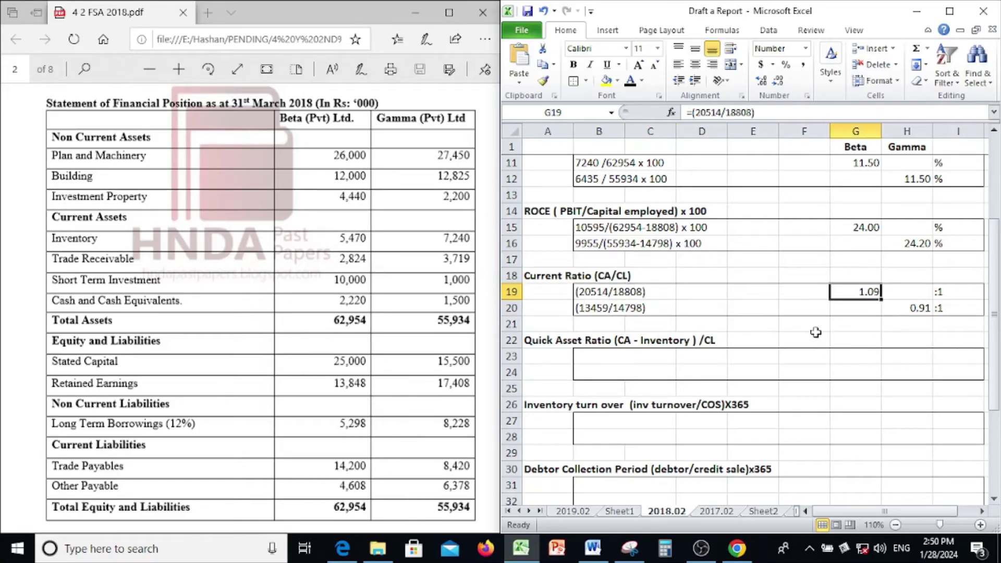
{"action": "left_click", "coordinate": [938, 292]}
{"action": "scroll", "coordinate": [871, 350], "scroll_direction": "down", "scroll_amount": 2}
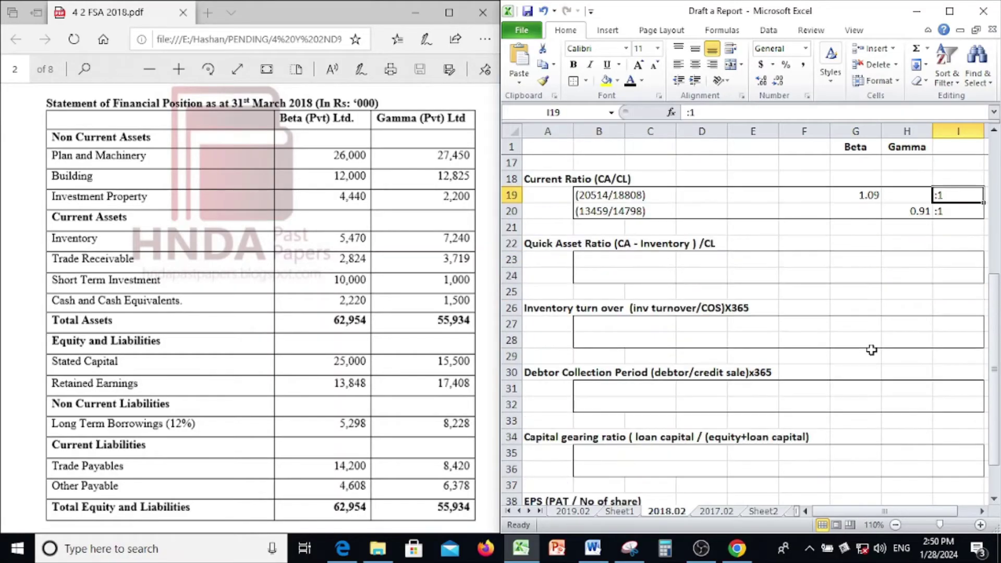
{"action": "scroll", "coordinate": [872, 350], "scroll_direction": "up", "scroll_amount": 1}
{"action": "mouse_move", "coordinate": [938, 243]}
{"action": "left_mouse_down"}
{"action": "mouse_move", "coordinate": [916, 259]}
{"action": "mouse_move", "coordinate": [915, 250]}
{"action": "mouse_move", "coordinate": [946, 252]}
{"action": "mouse_move", "coordinate": [936, 261]}
{"action": "mouse_move", "coordinate": [938, 243]}
{"action": "left_mouse_up"}
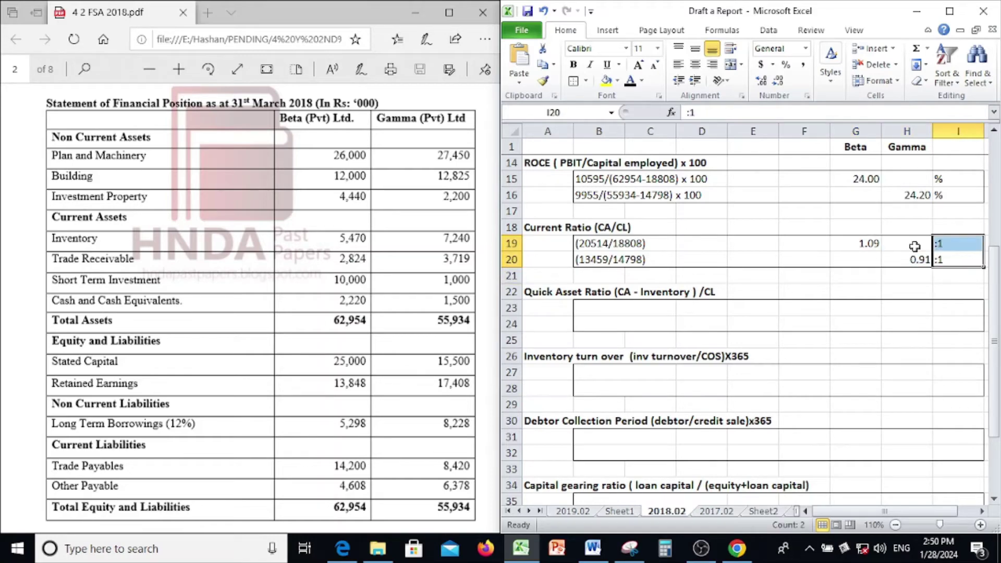
{"action": "left_click", "coordinate": [859, 241]}
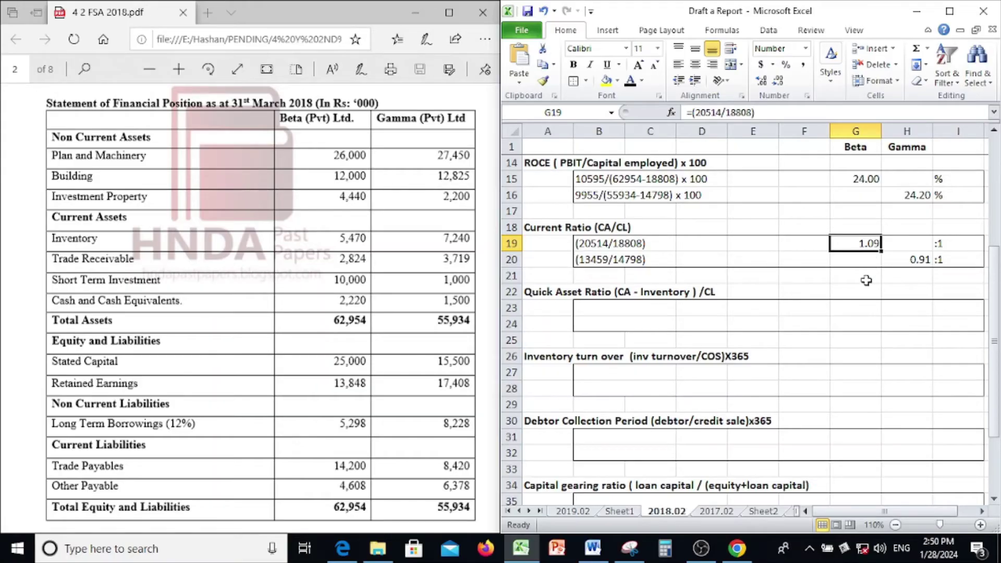
{"action": "left_click", "coordinate": [948, 248]}
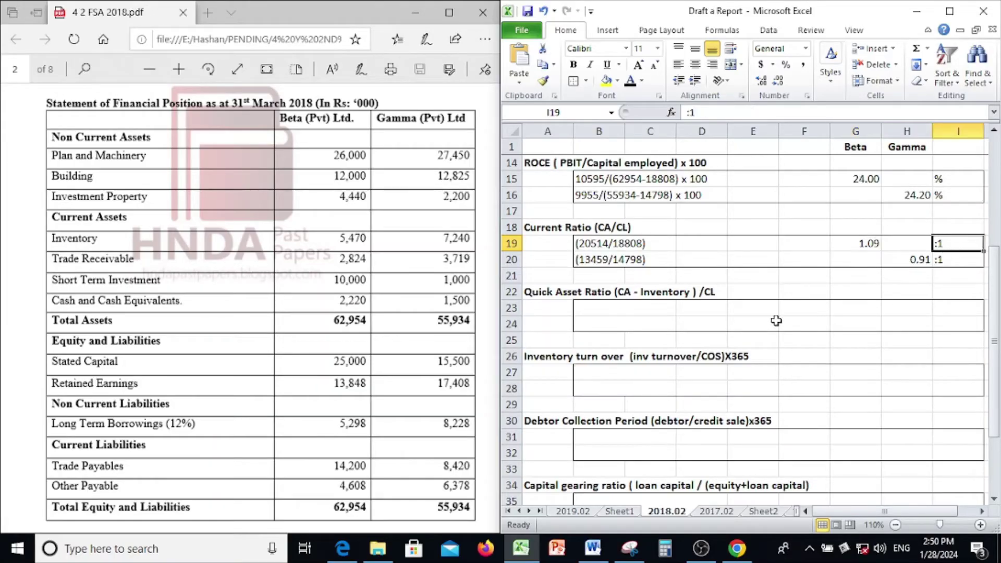
Reveal the Quick Asset Ratio workings and results for Beta and Gamma in B23:I24 with the black font colour.
{"action": "scroll", "coordinate": [756, 302], "scroll_direction": "down", "scroll_amount": 1}
{"action": "scroll", "coordinate": [618, 227], "scroll_direction": "down", "scroll_amount": 1}
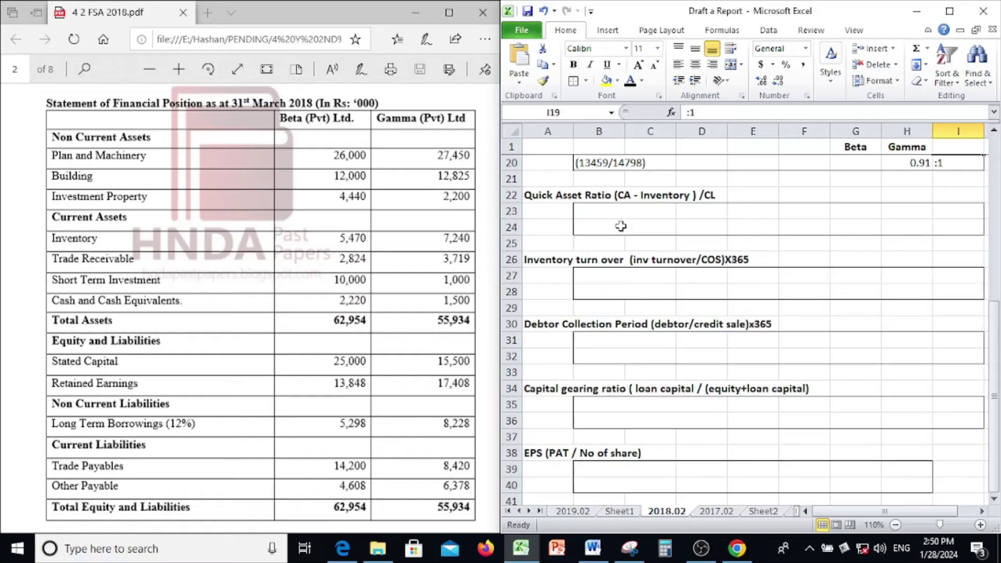
{"action": "left_click_drag", "start_coordinate": [587, 217], "coordinate": [943, 227]}
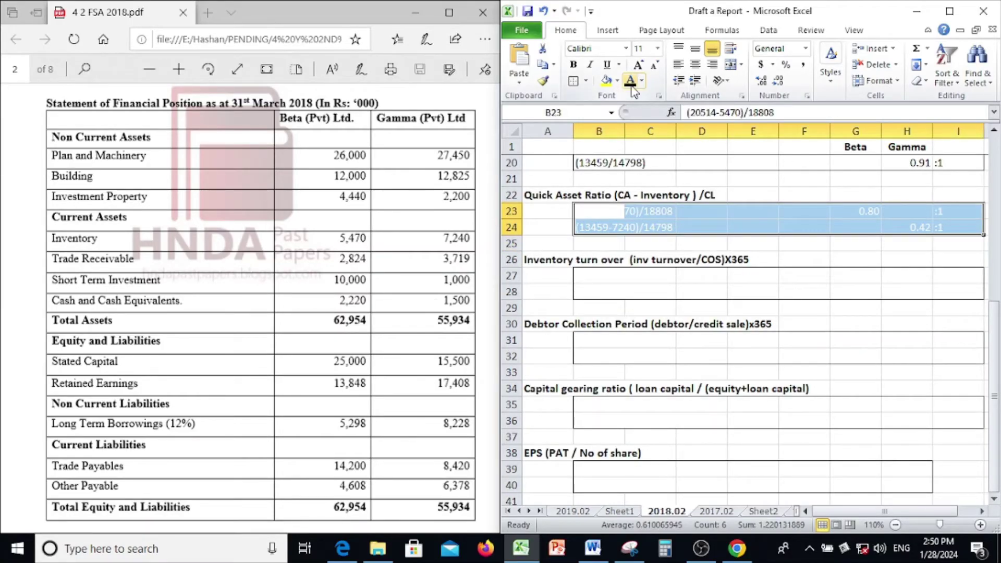
{"action": "left_click", "coordinate": [701, 340]}
Compare Beta's Current Ratio working in B19 with its Quick Asset Ratio working in B23 and the inventory figure in the PDF.
{"action": "scroll", "coordinate": [636, 245], "scroll_direction": "up", "scroll_amount": 1}
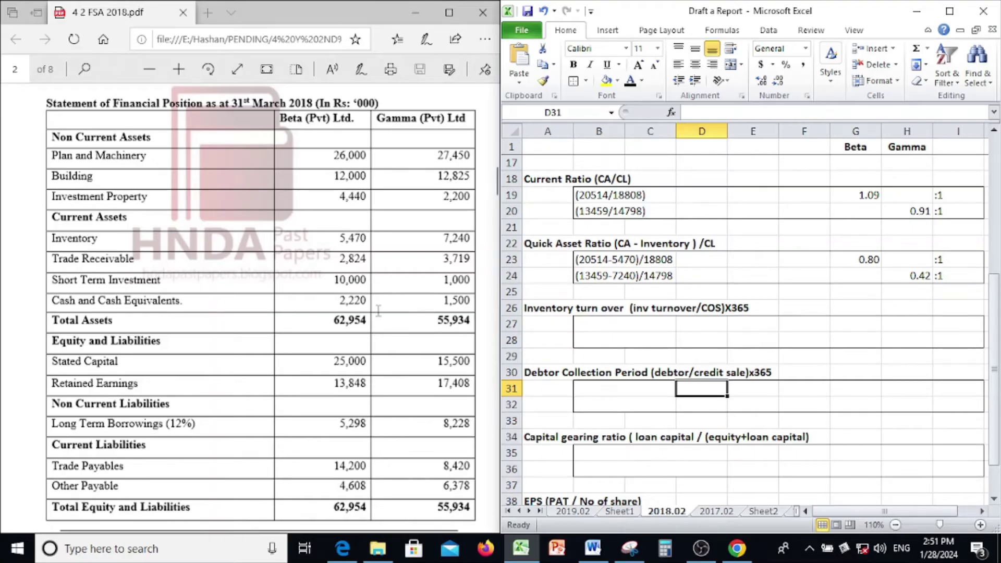
{"action": "left_click", "coordinate": [605, 194]}
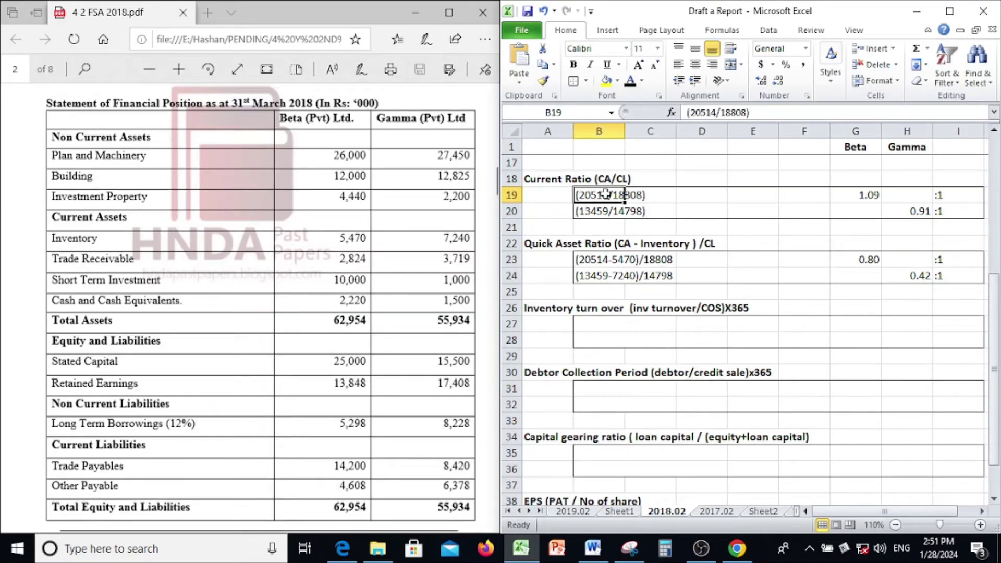
{"action": "left_click", "coordinate": [603, 261]}
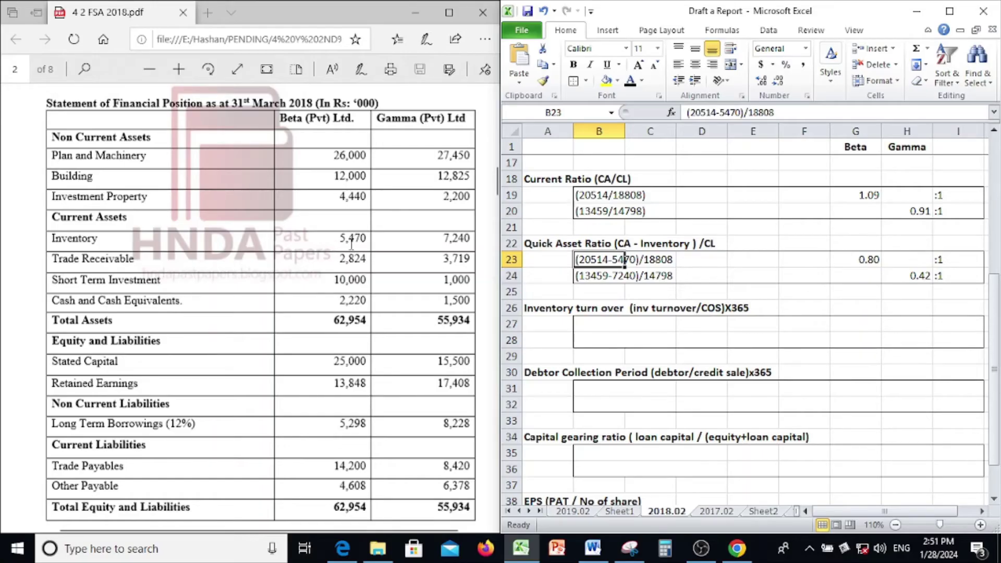
Inspect the Quick Asset Ratio workings in B23:B24, Beta's formula in G23 and Gamma's row 24 through its ratio notation.
{"action": "left_click", "coordinate": [620, 274]}
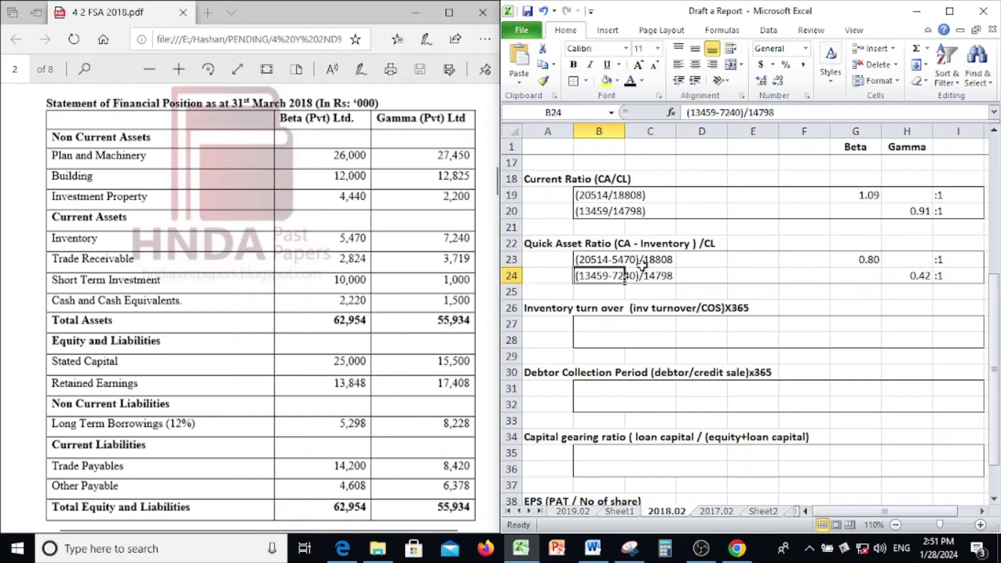
{"action": "left_click", "coordinate": [645, 260]}
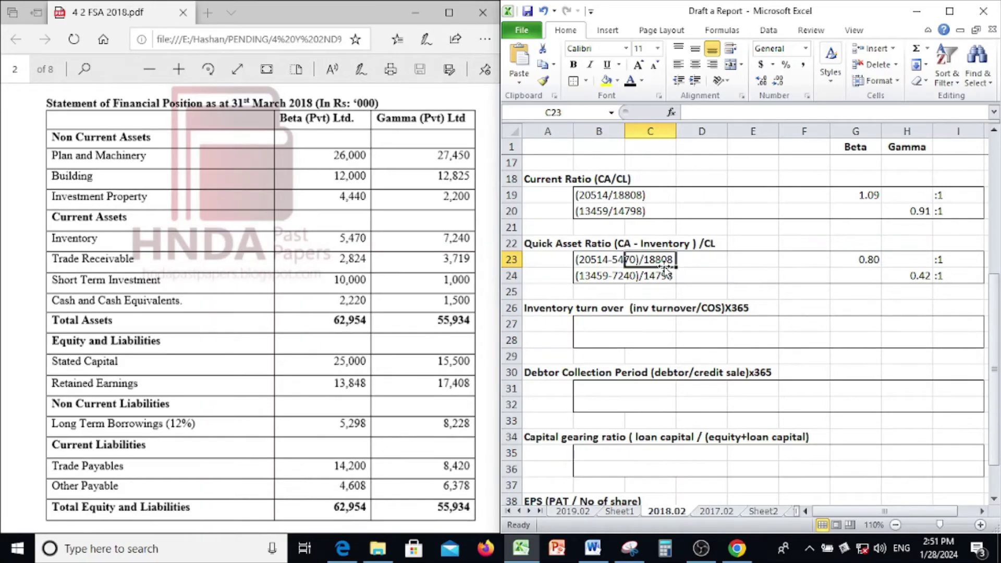
{"action": "left_click", "coordinate": [856, 262]}
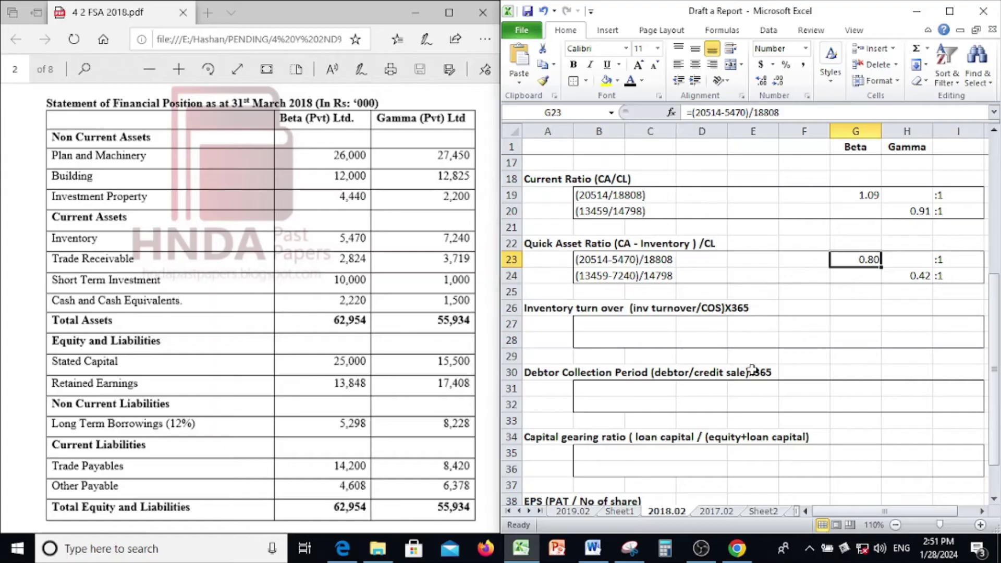
{"action": "left_click", "coordinate": [940, 274]}
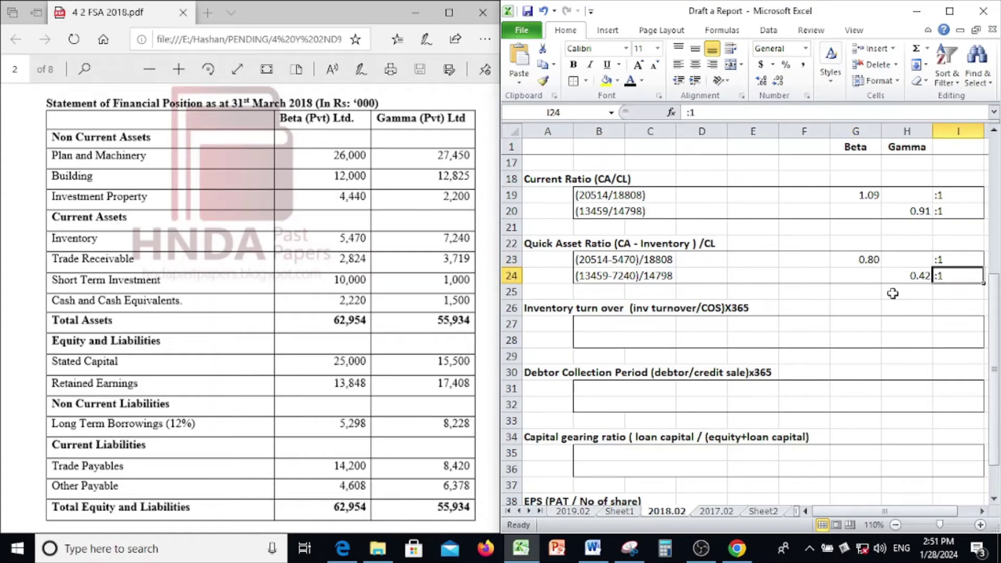
{"action": "scroll", "coordinate": [892, 294], "scroll_direction": "down", "scroll_amount": 2}
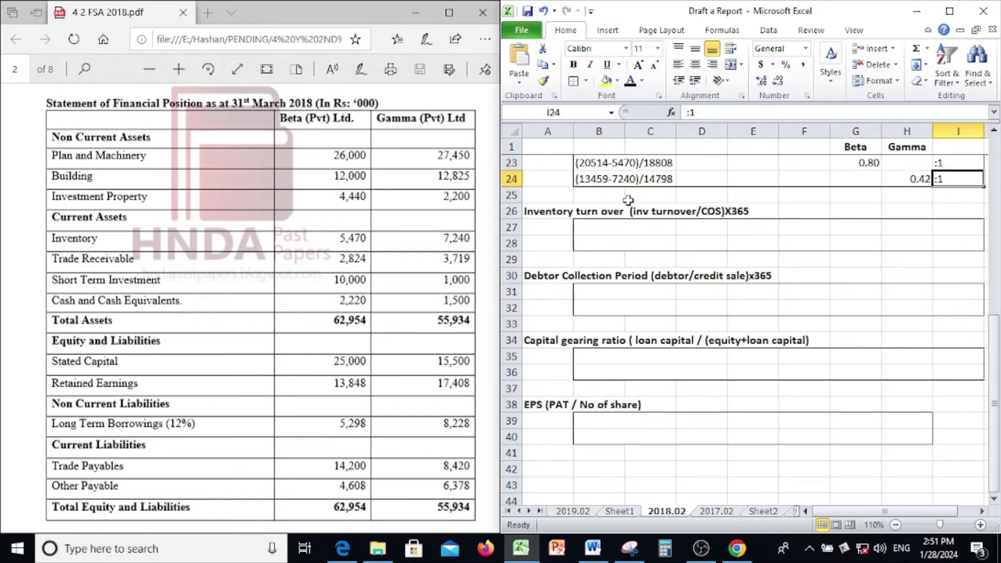
{"action": "left_click_drag", "start_coordinate": [618, 184], "coordinate": [950, 183]}
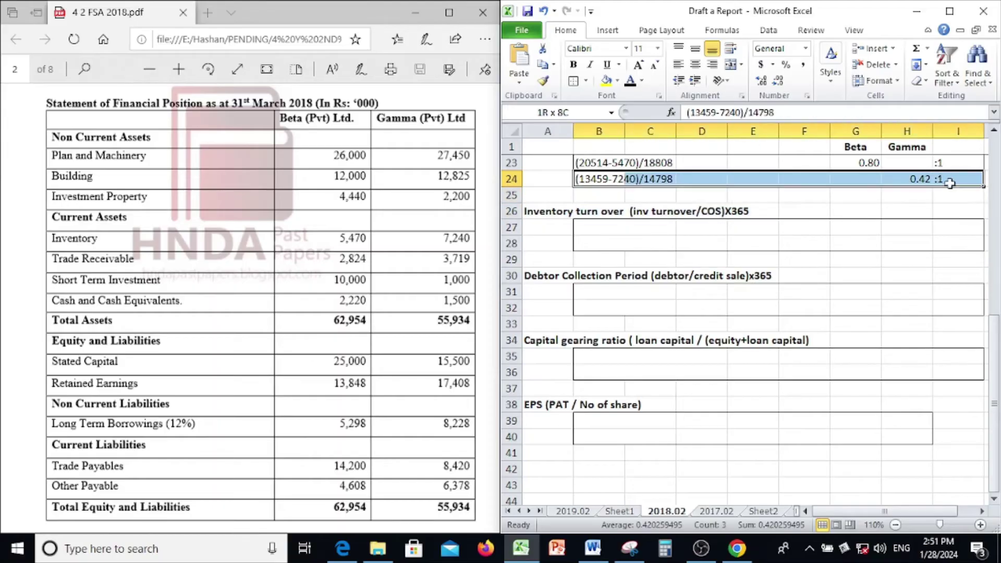
Reveal the Inventory turn over workings and results for Beta and Gamma in B27:I28 with the black font colour.
{"action": "left_click", "coordinate": [837, 275]}
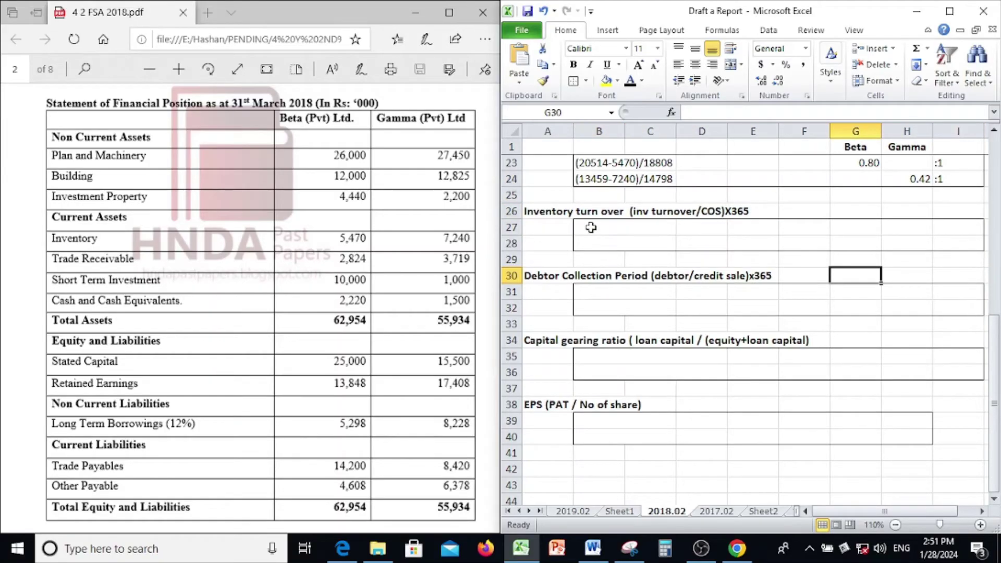
{"action": "left_click_drag", "start_coordinate": [590, 227], "coordinate": [928, 238]}
{"action": "left_click", "coordinate": [689, 293]}
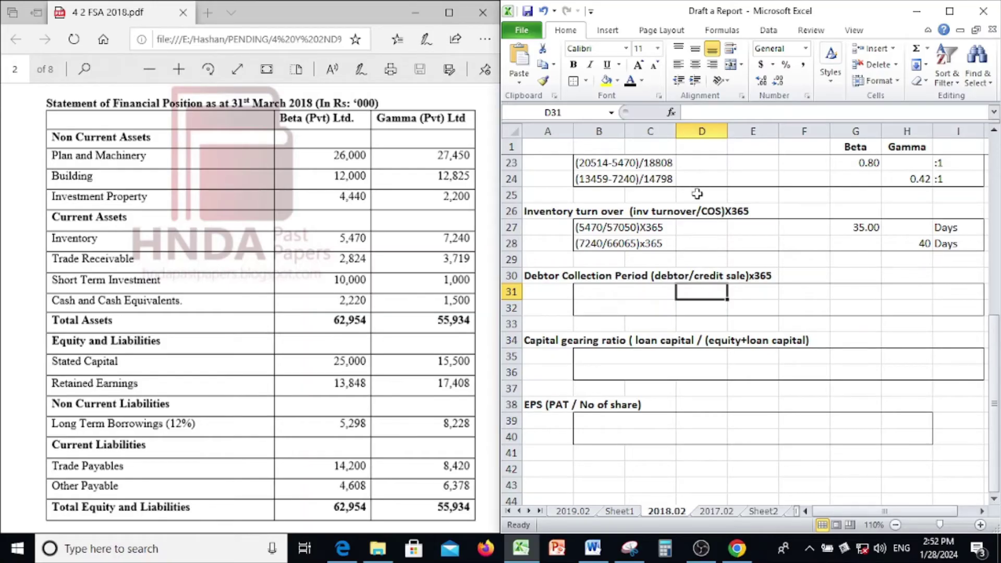
Review the Inventory turn over workings in rows 27 and 28 against the ratio definition in row 26.
{"action": "left_click", "coordinate": [764, 232]}
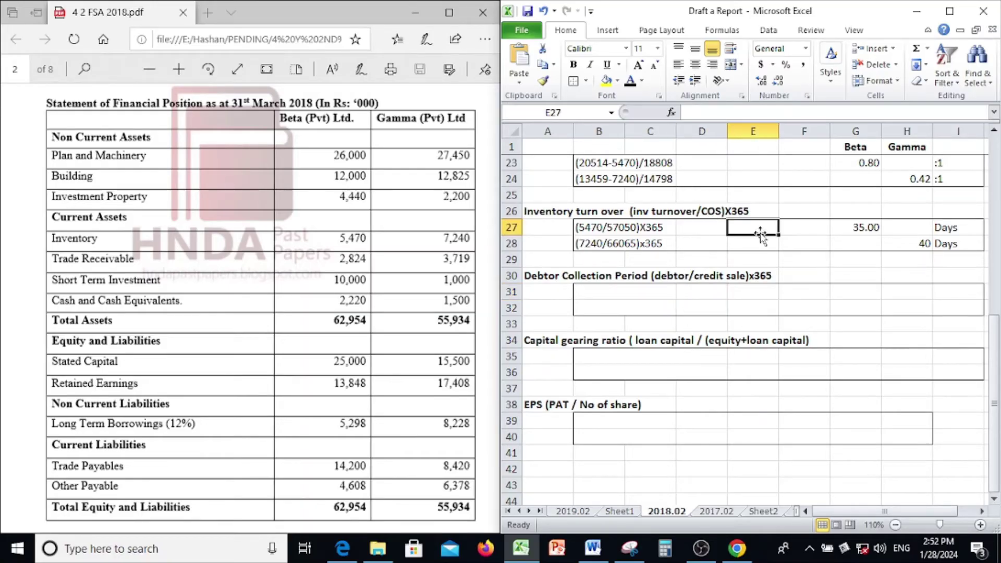
{"action": "left_click", "coordinate": [693, 230]}
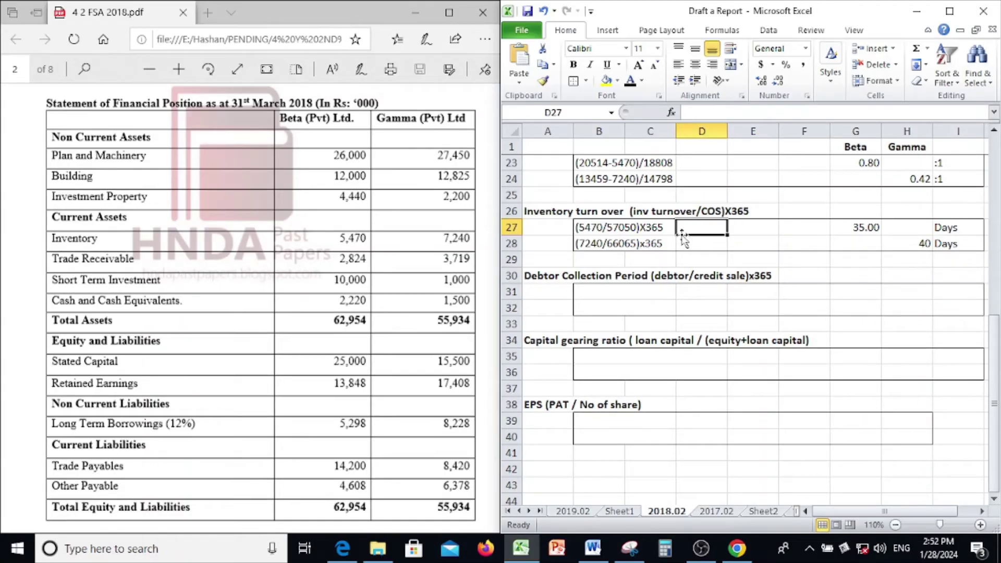
{"action": "left_click", "coordinate": [772, 246]}
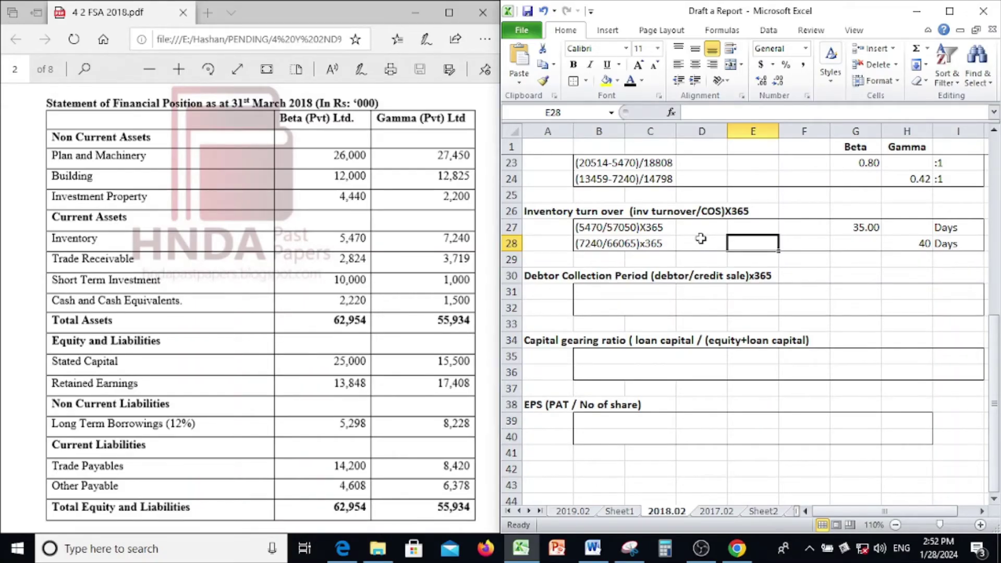
{"action": "left_click", "coordinate": [661, 256]}
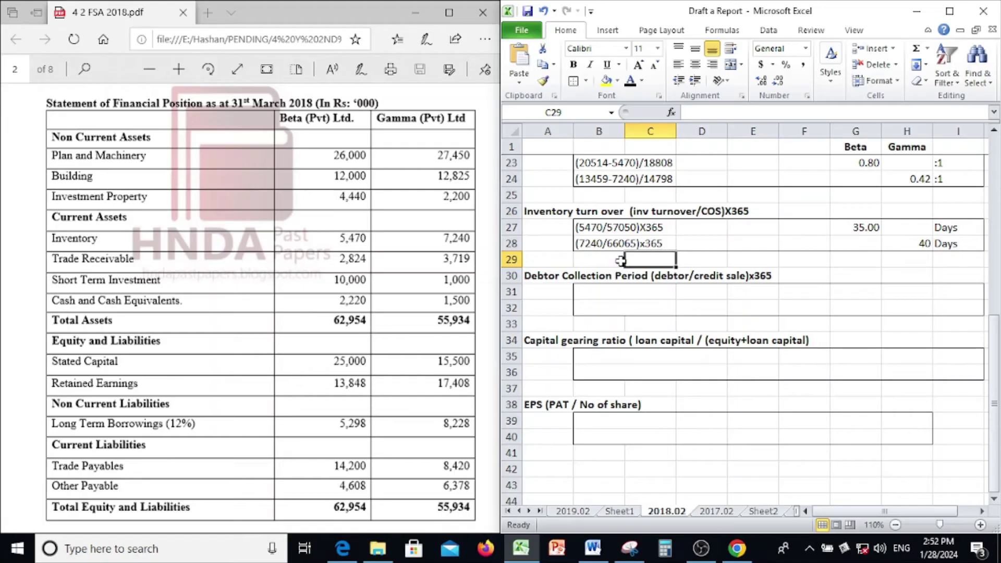
{"action": "left_click", "coordinate": [660, 215]}
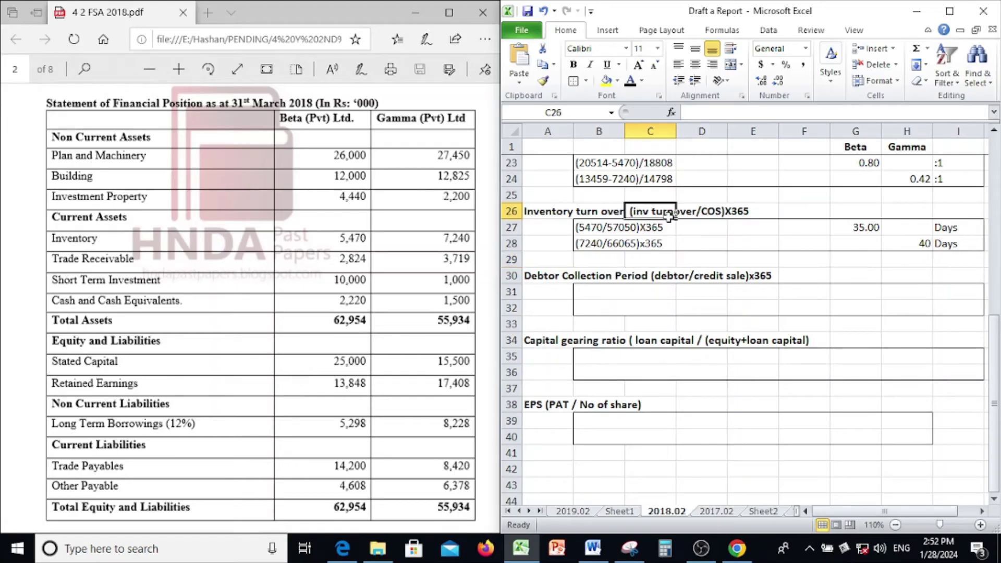
Check Beta's Inventory turn over working in B27 against the PDF's inventory and cost of sales, and inspect the formula in G27.
{"action": "left_click", "coordinate": [592, 230]}
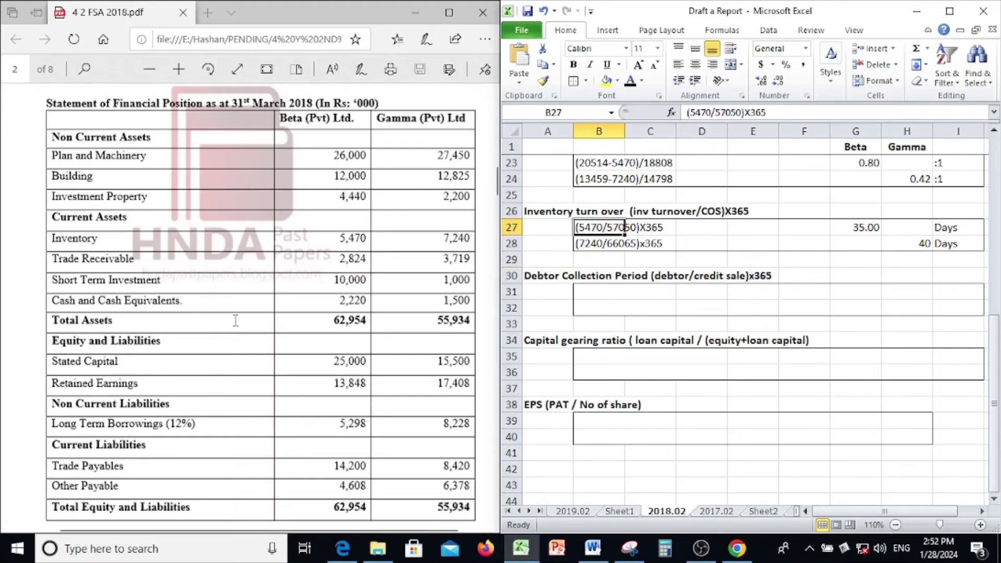
{"action": "left_click", "coordinate": [288, 305]}
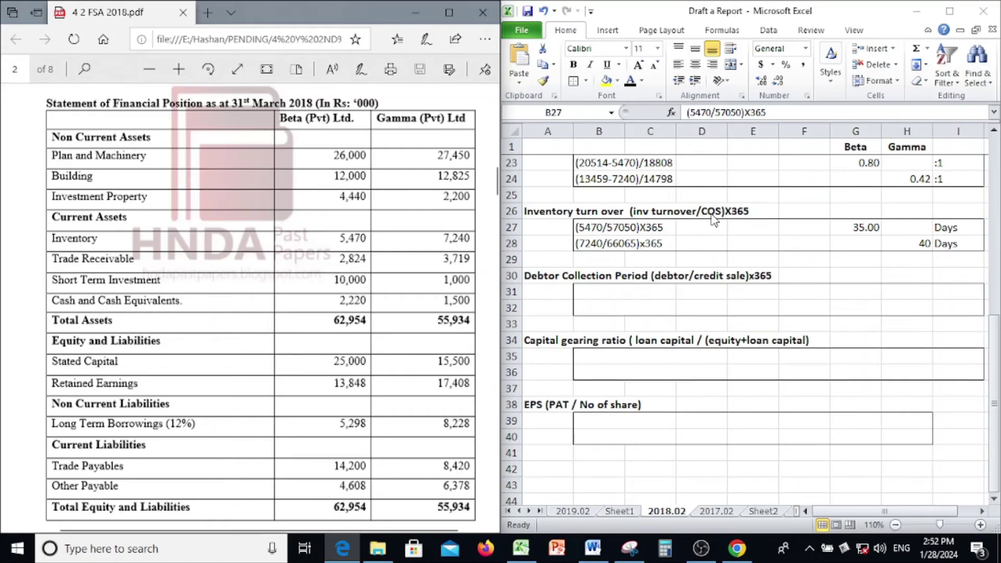
{"action": "scroll", "coordinate": [259, 226], "scroll_direction": "up", "scroll_amount": 6}
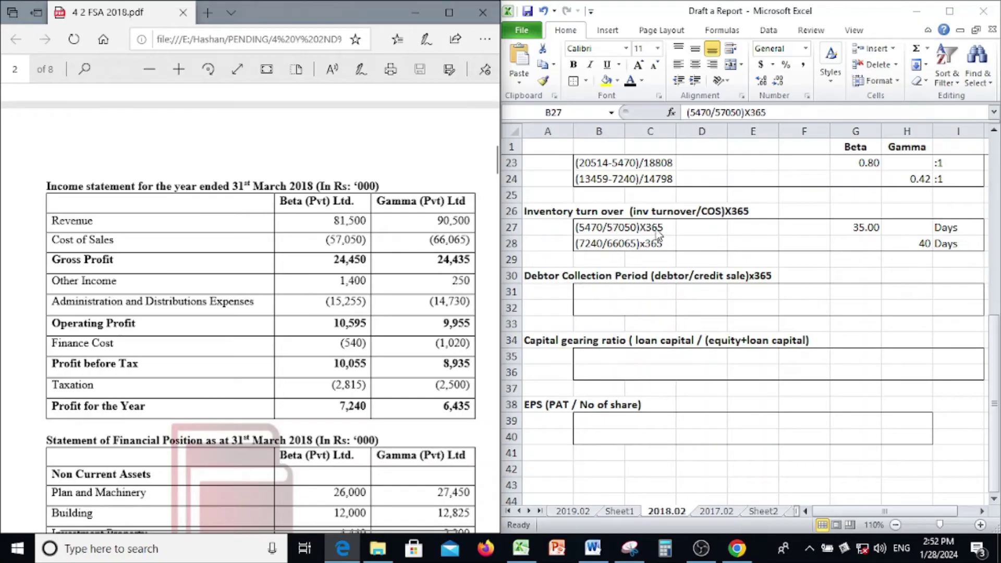
{"action": "left_click", "coordinate": [615, 228]}
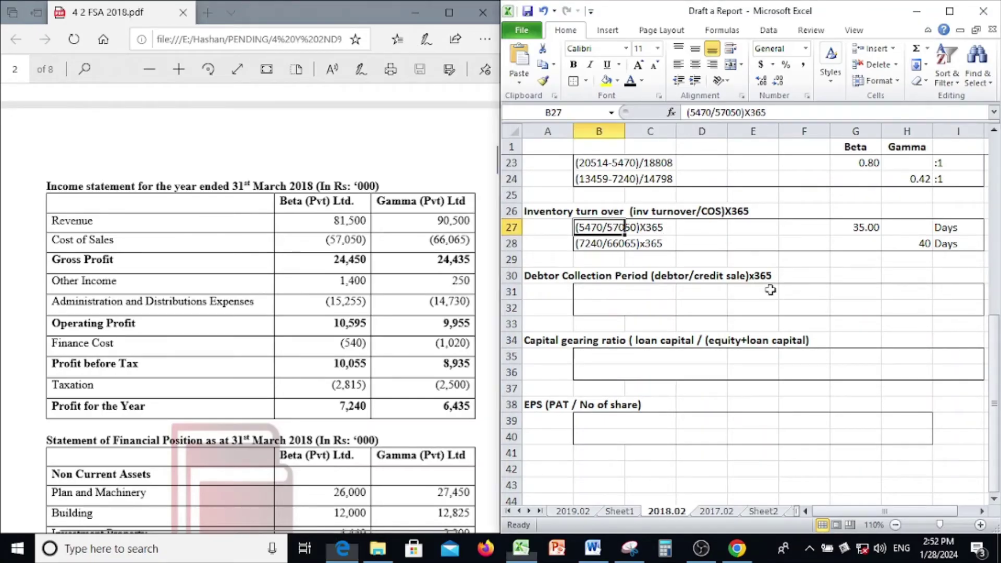
{"action": "left_click", "coordinate": [853, 228]}
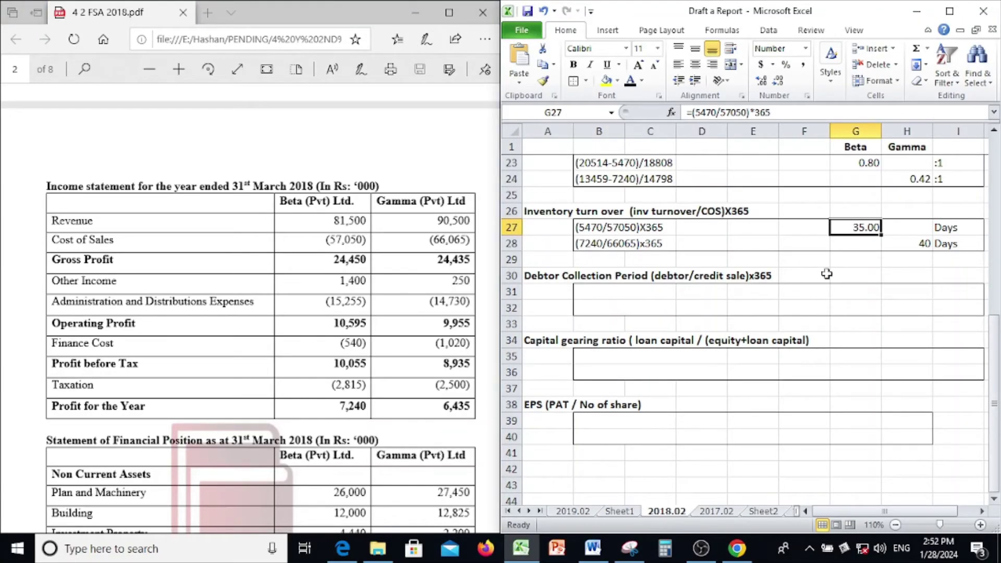
Reveal the Debtor Collection Period workings and results for Beta and Gamma in B31:I32 with the black font colour.
{"action": "scroll", "coordinate": [826, 274], "scroll_direction": "down", "scroll_amount": 2}
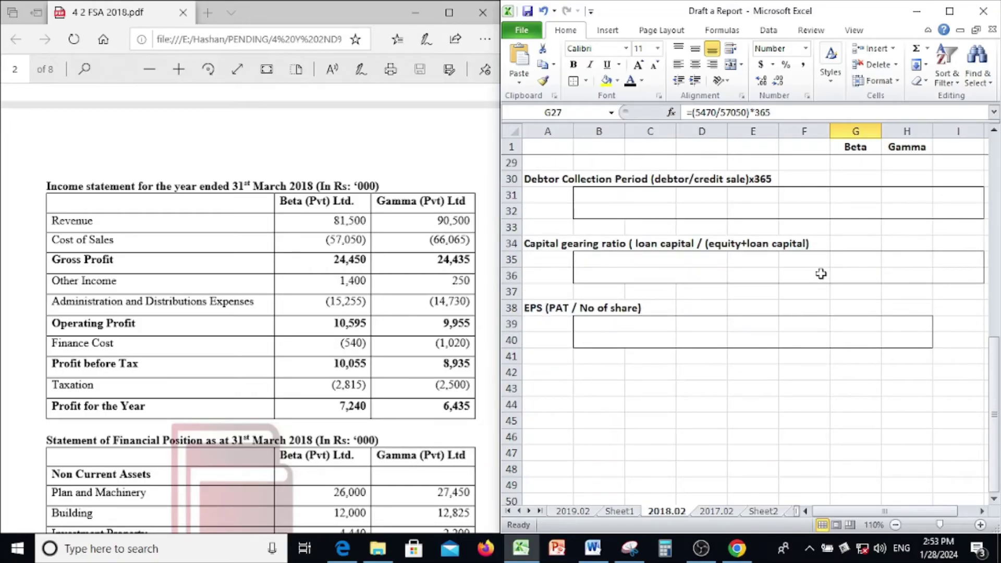
{"action": "left_click_drag", "start_coordinate": [574, 194], "coordinate": [940, 209]}
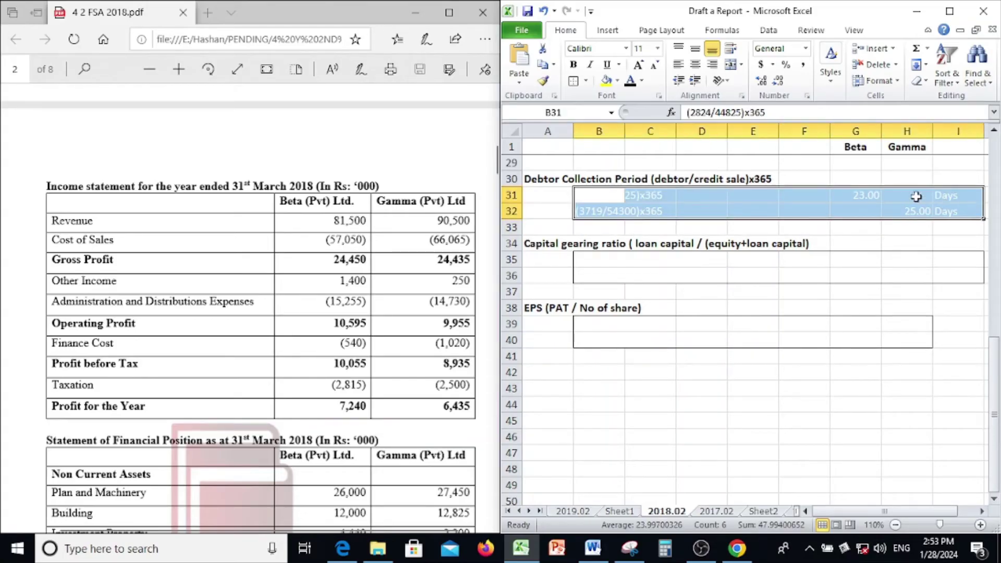
{"action": "left_click", "coordinate": [629, 81]}
{"action": "left_click", "coordinate": [780, 292]}
Look up the trade receivables in the PDF's Statement of Financial Position and the credit sales under Additional Information.
{"action": "left_click", "coordinate": [344, 319]}
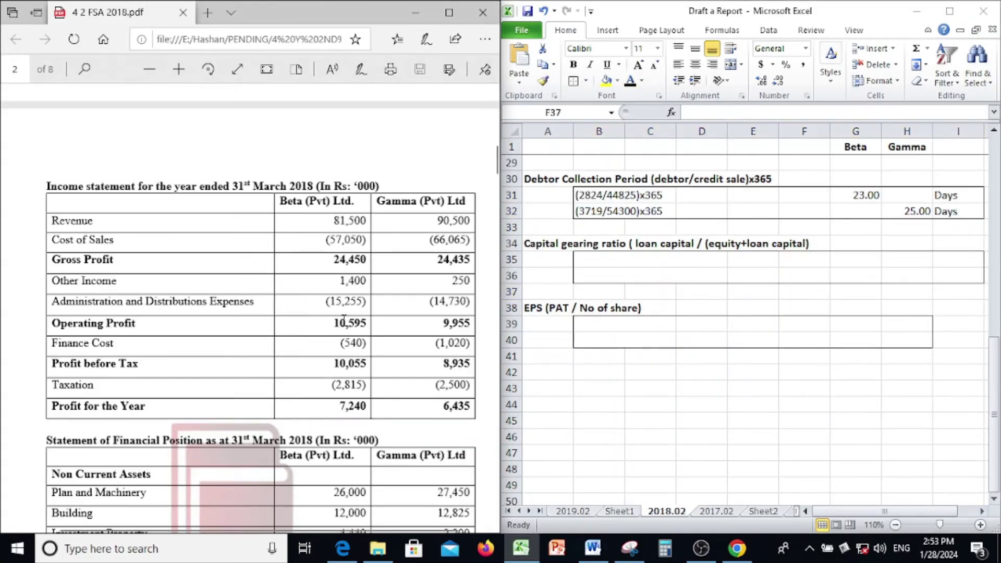
{"action": "scroll", "coordinate": [344, 319], "scroll_direction": "down", "scroll_amount": 5}
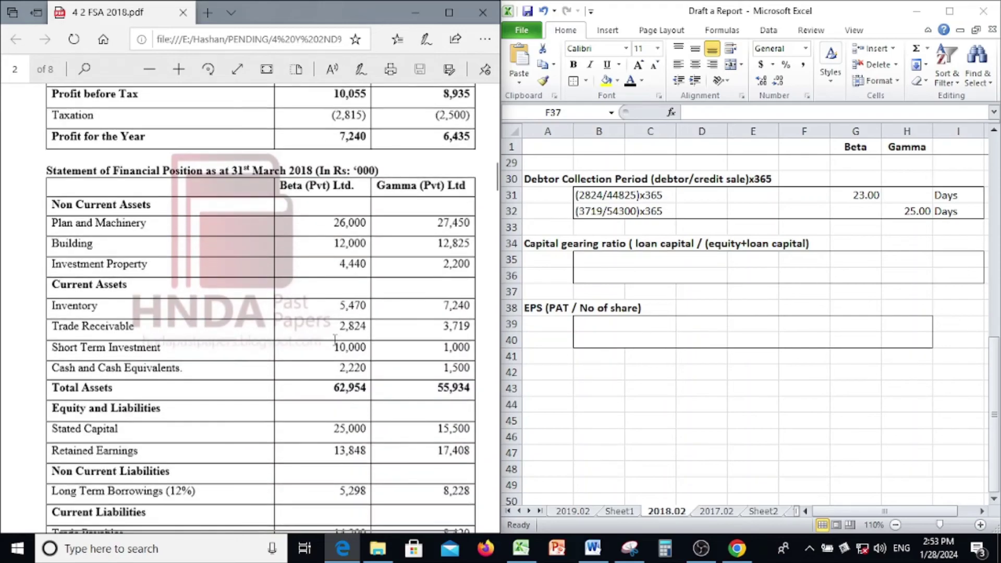
{"action": "scroll", "coordinate": [333, 339], "scroll_direction": "up", "scroll_amount": 2}
{"action": "scroll", "coordinate": [318, 345], "scroll_direction": "down", "scroll_amount": 3}
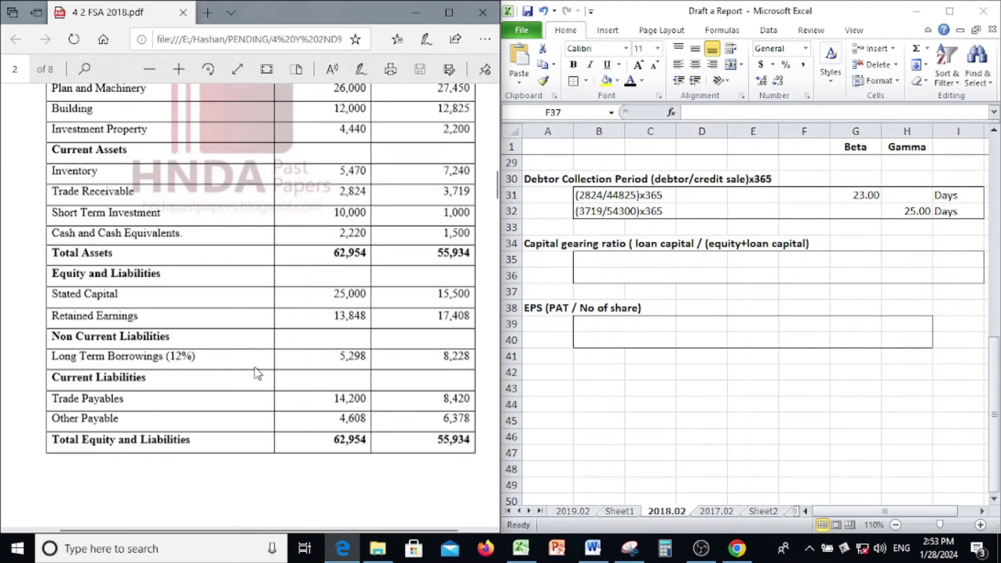
{"action": "scroll", "coordinate": [208, 391], "scroll_direction": "down", "scroll_amount": 7}
{"action": "scroll", "coordinate": [211, 394], "scroll_direction": "up", "scroll_amount": 7}
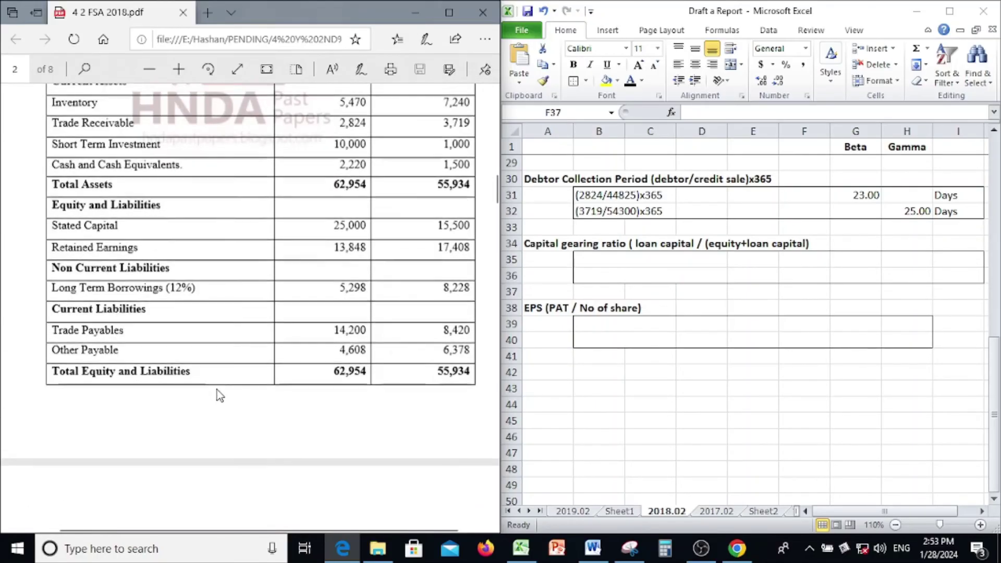
{"action": "scroll", "coordinate": [217, 395], "scroll_direction": "up", "scroll_amount": 2}
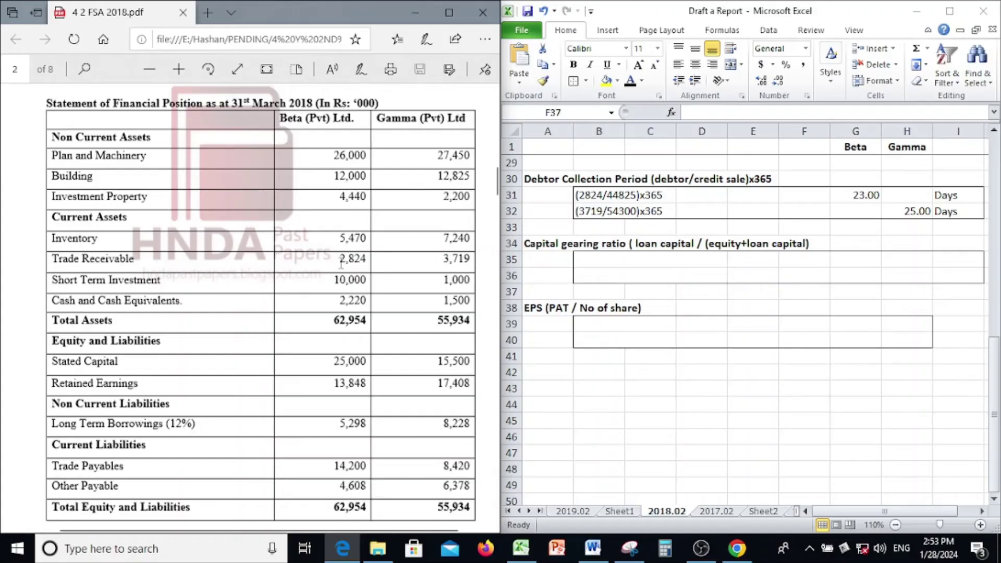
{"action": "scroll", "coordinate": [345, 264], "scroll_direction": "up", "scroll_amount": 3}
{"action": "scroll", "coordinate": [323, 269], "scroll_direction": "down", "scroll_amount": 12}
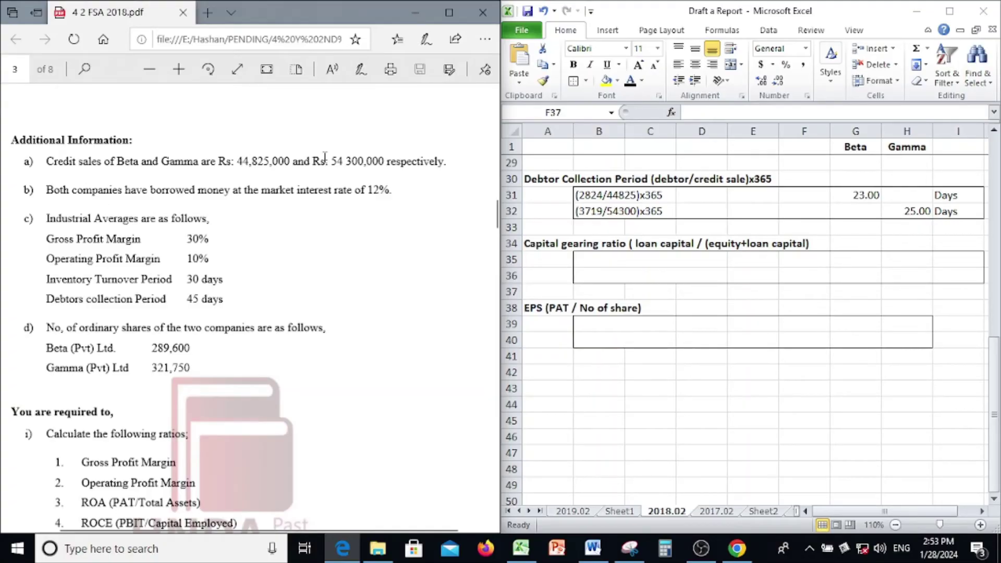
Return to the Excel worksheet and review the Debtor Collection Period results alongside the Inventory turn over results.
{"action": "key", "text": "alt+Tab"}
{"action": "scroll", "coordinate": [604, 234], "scroll_direction": "up", "scroll_amount": 1}
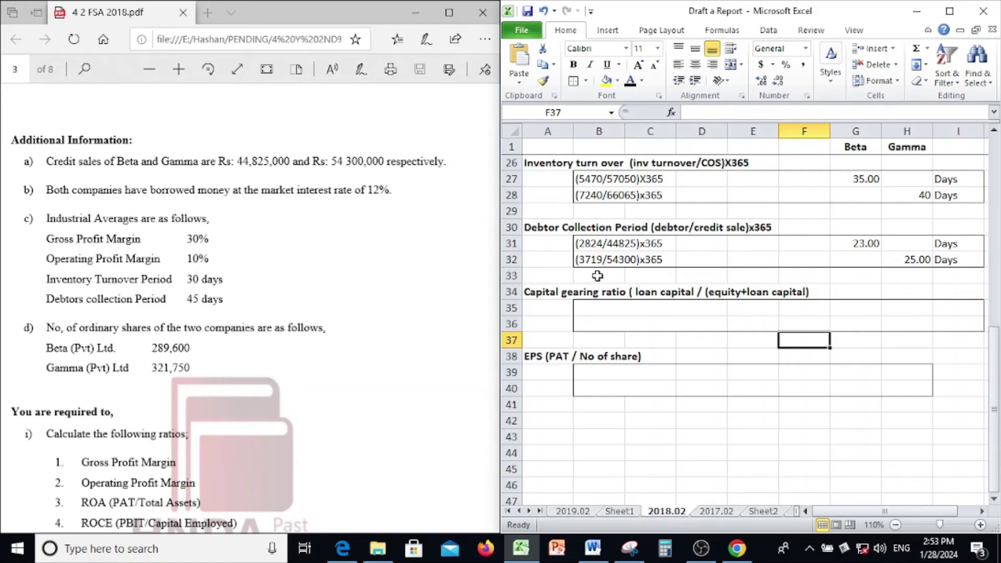
{"action": "scroll", "coordinate": [783, 234], "scroll_direction": "up", "scroll_amount": 1}
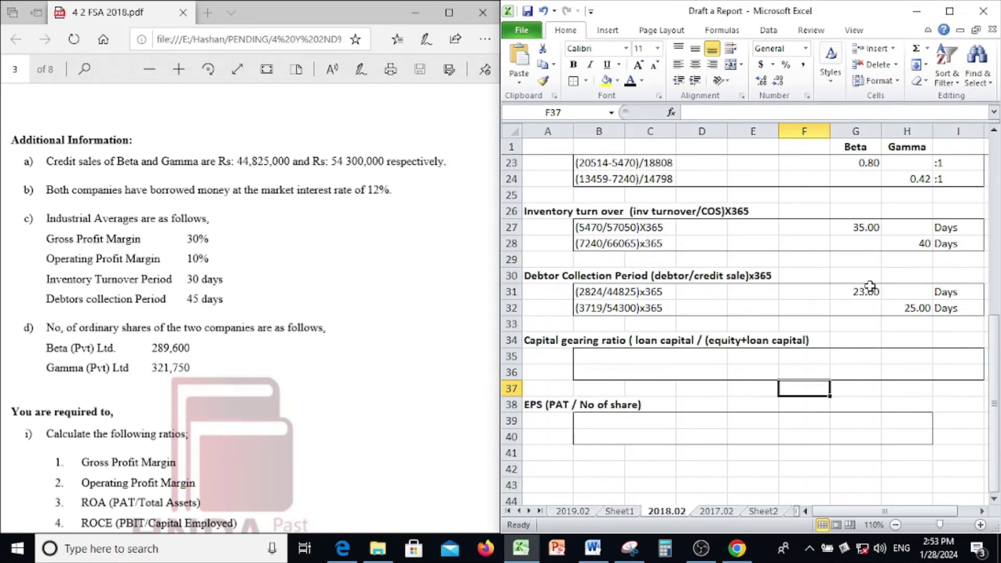
Reveal the Capital gearing ratio workings and results for Beta and Gamma in B35:I36 with the black font colour.
{"action": "scroll", "coordinate": [770, 306], "scroll_direction": "down", "scroll_amount": 1}
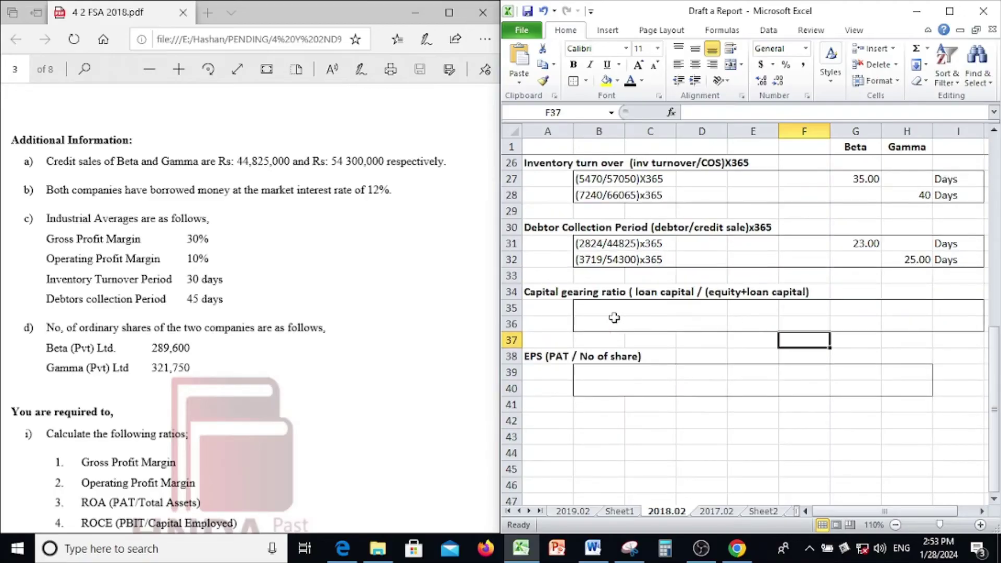
{"action": "left_click_drag", "start_coordinate": [586, 315], "coordinate": [943, 326]}
{"action": "left_click", "coordinate": [629, 81]}
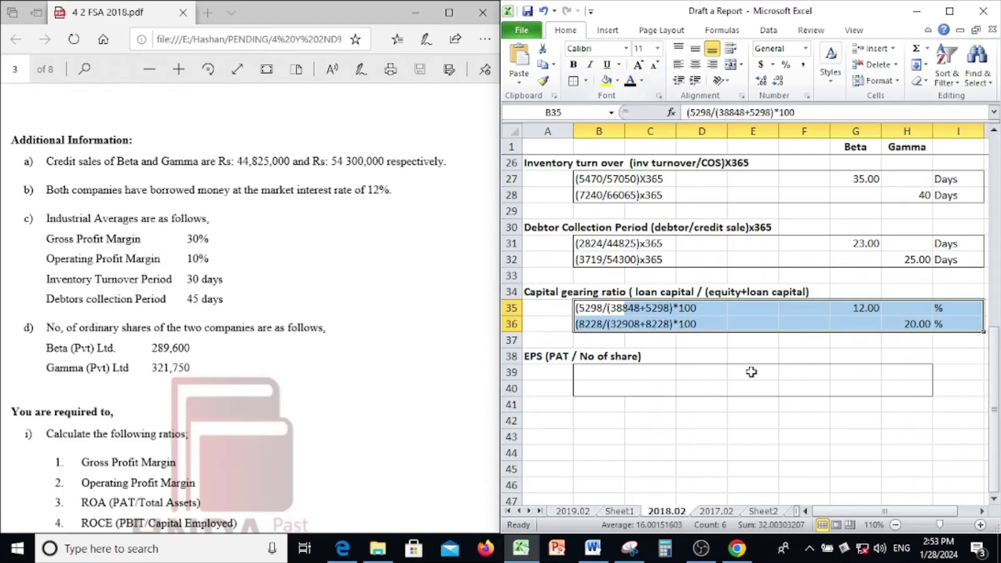
{"action": "left_click", "coordinate": [750, 371]}
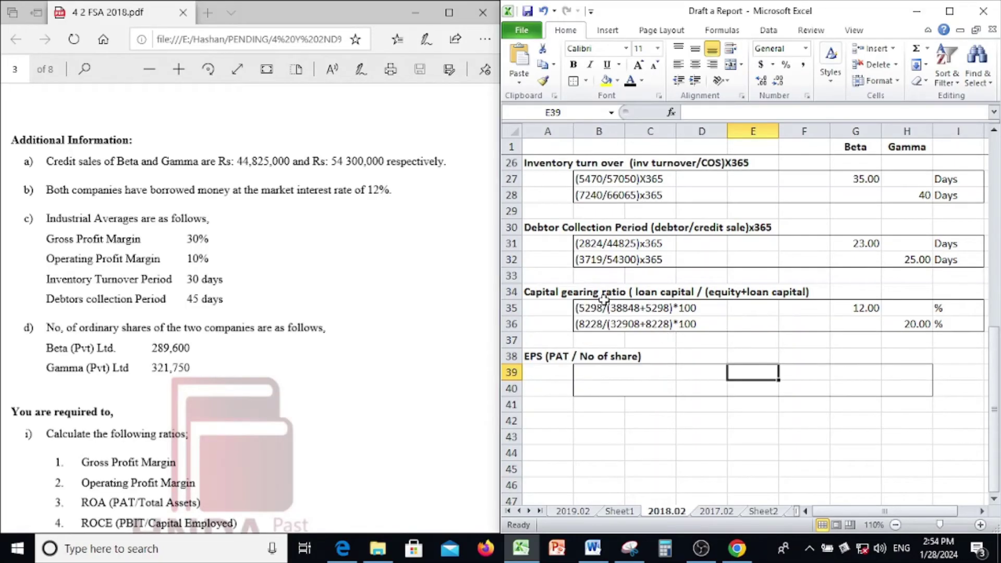
Check the Capital gearing ratio workings against the stated capital, retained earnings and long term borrowings in the PDF.
{"action": "left_click", "coordinate": [327, 368]}
{"action": "scroll", "coordinate": [326, 368], "scroll_direction": "up", "scroll_amount": 8}
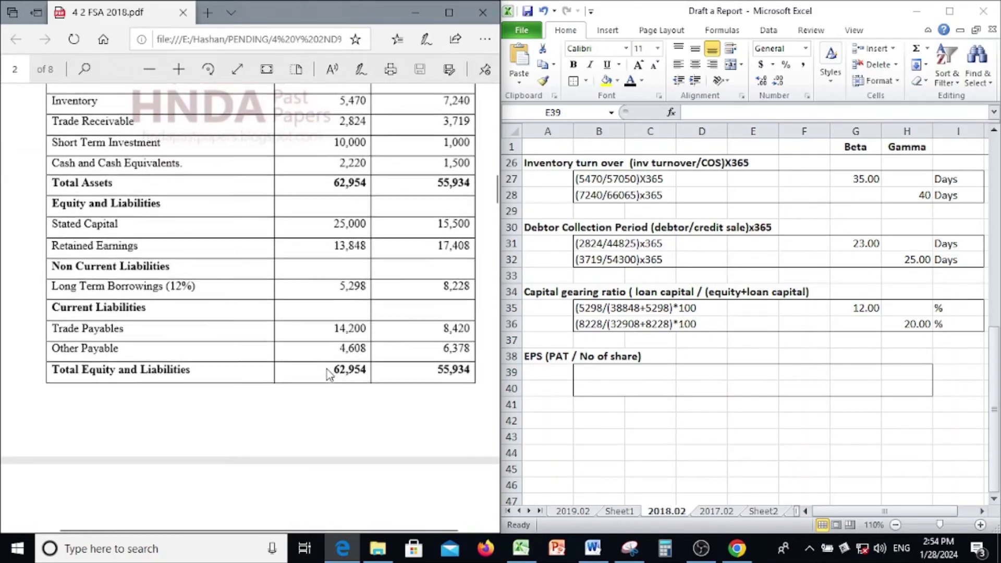
{"action": "scroll", "coordinate": [329, 373], "scroll_direction": "up", "scroll_amount": 5}
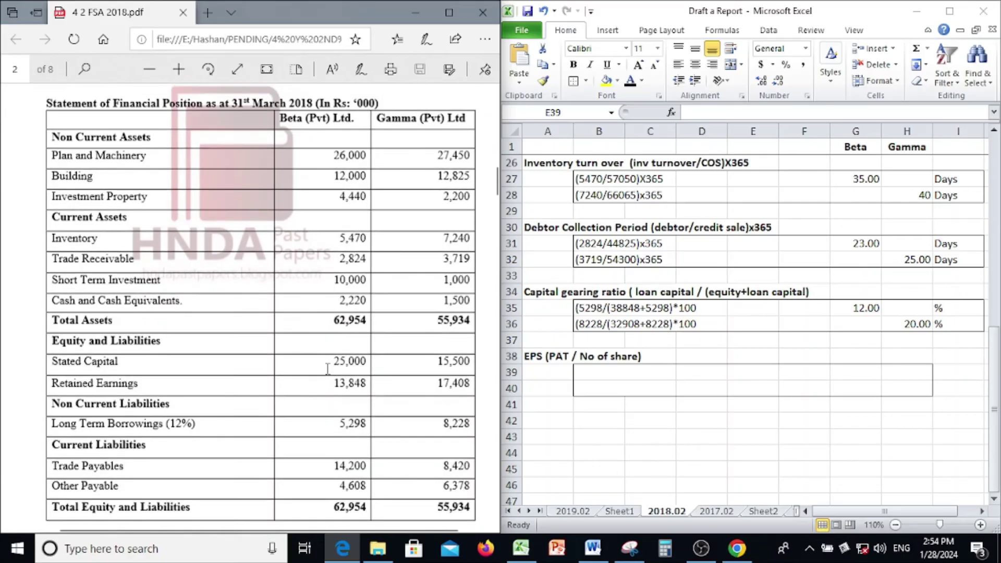
{"action": "scroll", "coordinate": [327, 368], "scroll_direction": "down", "scroll_amount": 2}
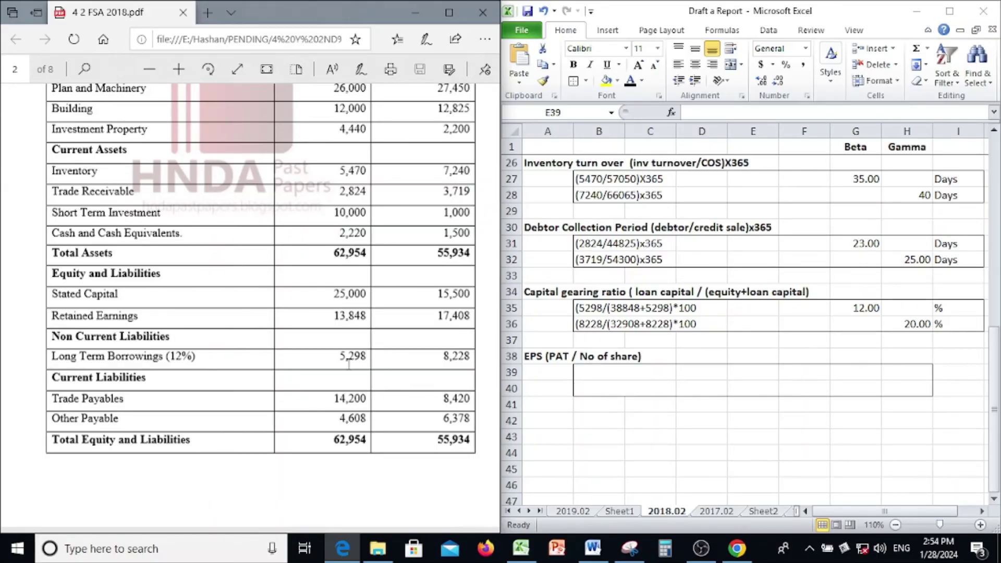
{"action": "scroll", "coordinate": [349, 364], "scroll_direction": "down", "scroll_amount": 5}
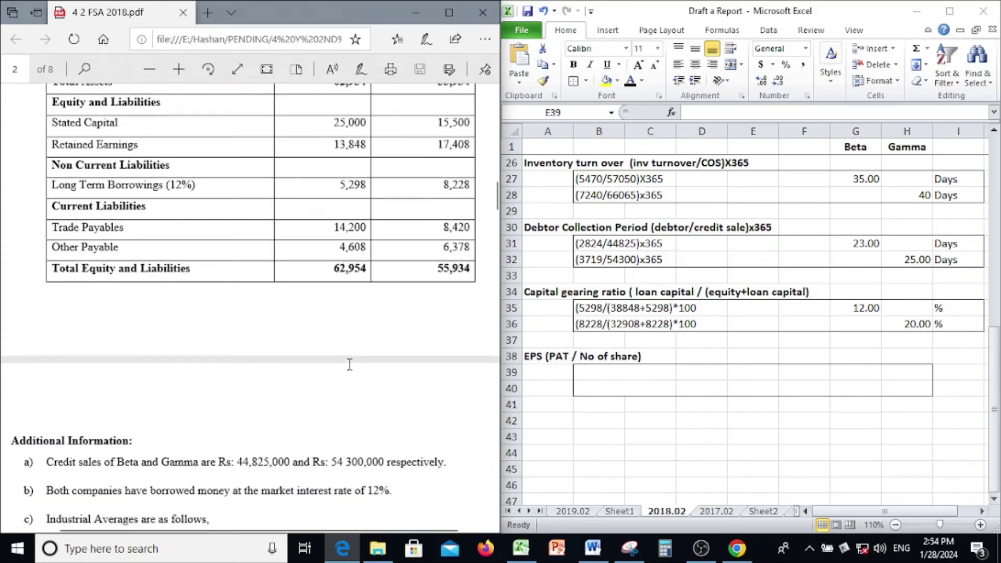
Review the Additional Information in the PDF and return to the equity and liabilities section of the Statement of Financial Position.
{"action": "scroll", "coordinate": [349, 364], "scroll_direction": "down", "scroll_amount": 3}
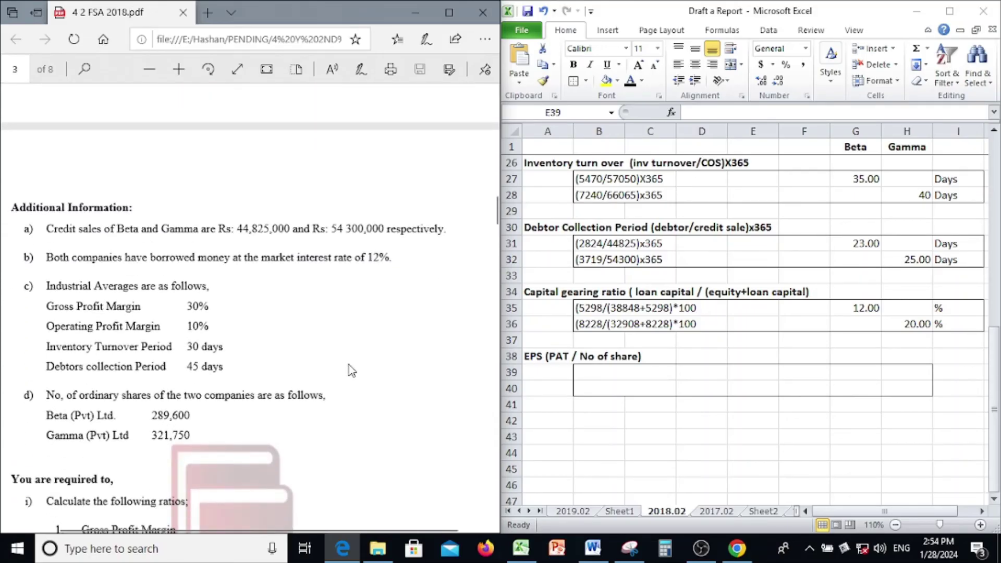
{"action": "scroll", "coordinate": [349, 365], "scroll_direction": "up", "scroll_amount": 6}
{"action": "scroll", "coordinate": [350, 370], "scroll_direction": "down", "scroll_amount": 4}
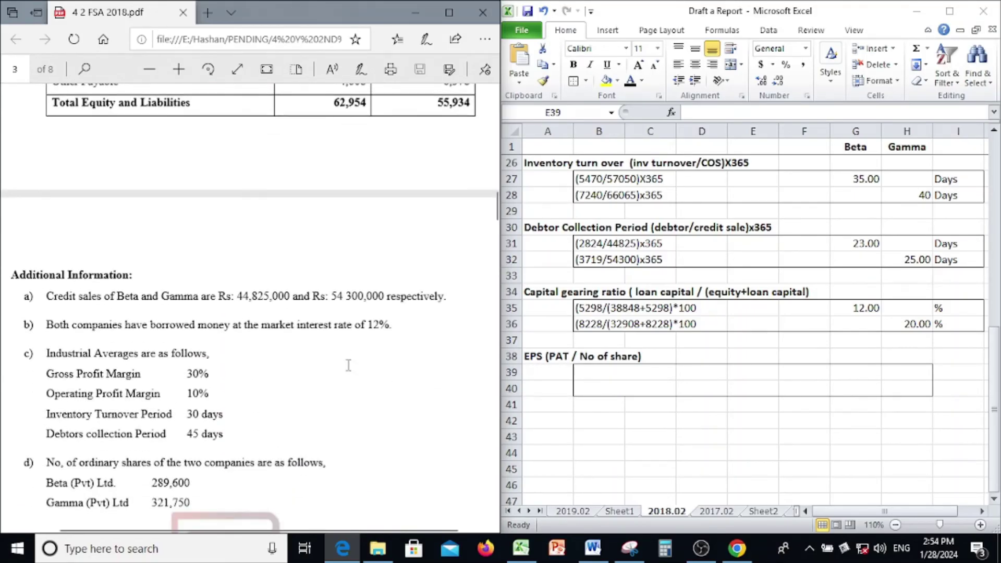
{"action": "scroll", "coordinate": [347, 365], "scroll_direction": "down", "scroll_amount": 2}
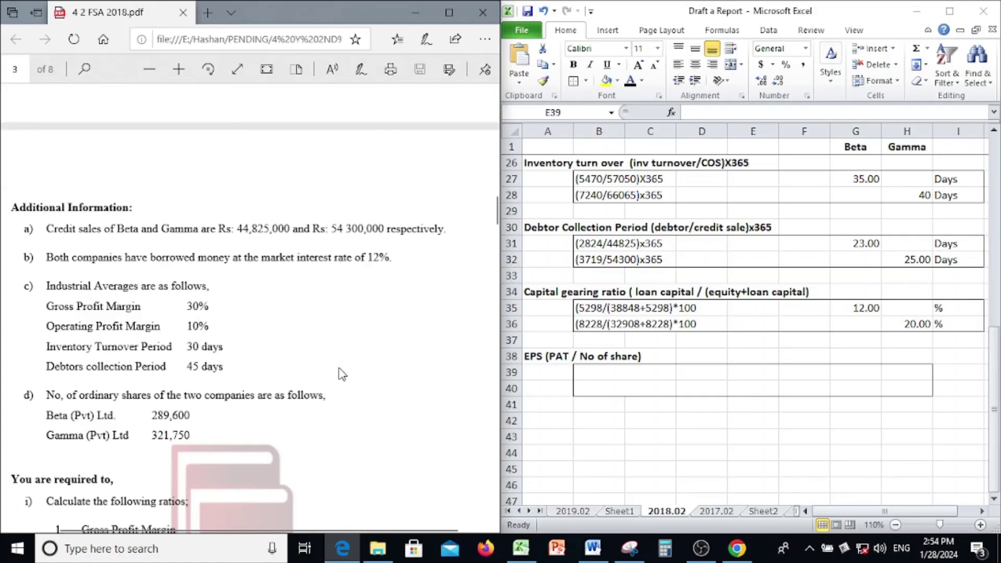
{"action": "scroll", "coordinate": [342, 374], "scroll_direction": "up", "scroll_amount": 8}
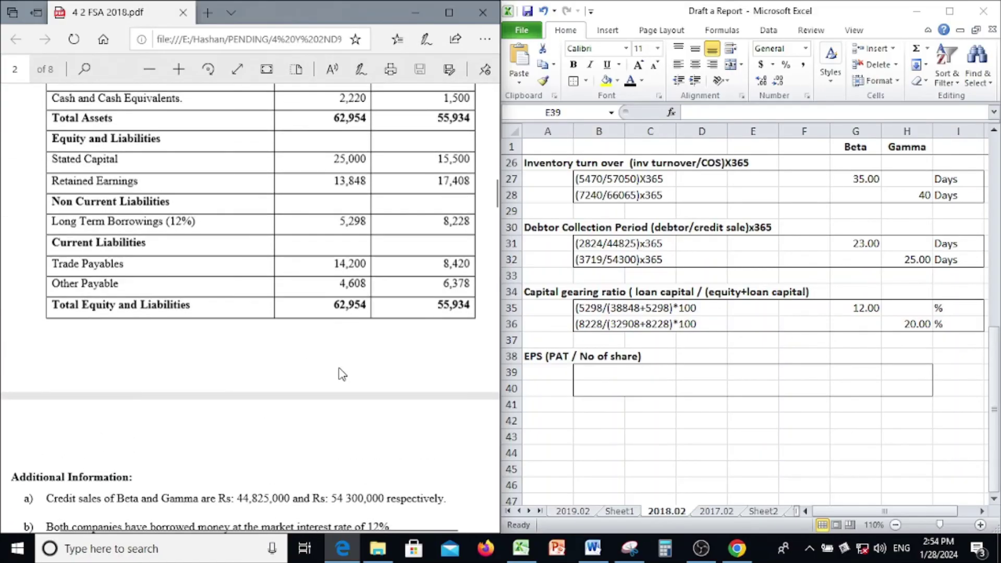
{"action": "scroll", "coordinate": [342, 375], "scroll_direction": "up", "scroll_amount": 2}
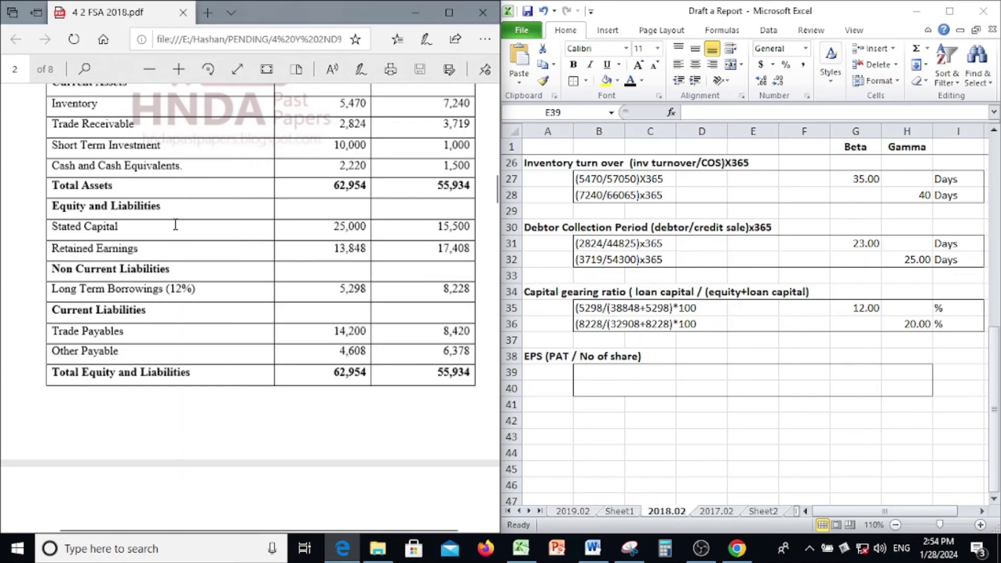
Open Calculator in its compact keep-on-top view and add Beta's stated capital of 25,000 and retained earnings of 13,848.
{"action": "left_click", "coordinate": [665, 548]}
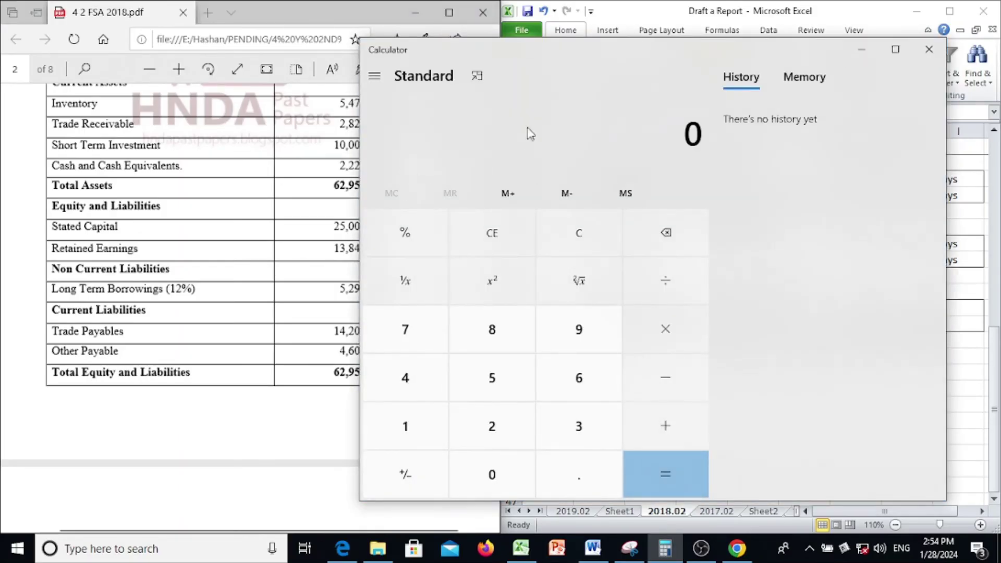
{"action": "left_click", "coordinate": [477, 76]}
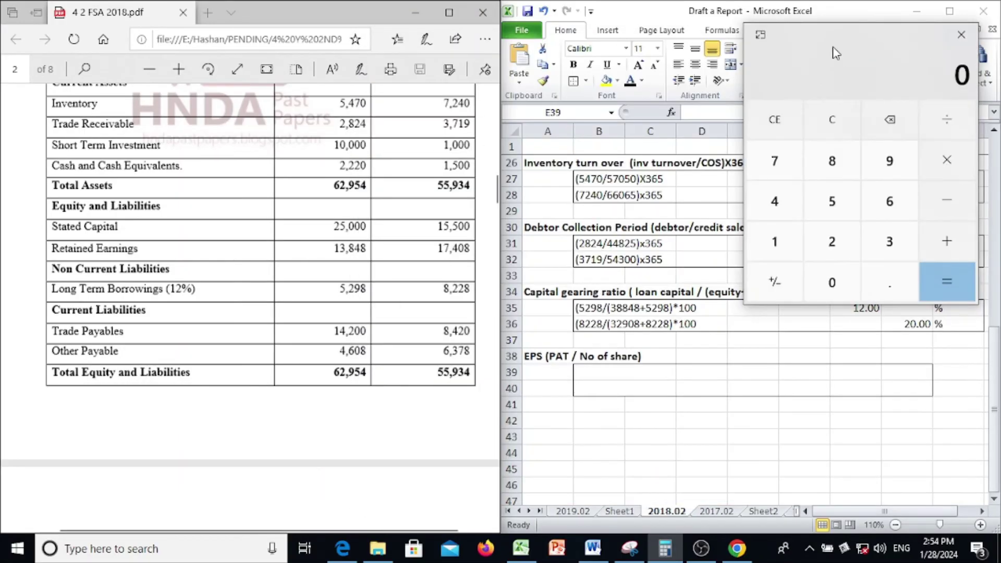
{"action": "left_click_drag", "start_coordinate": [861, 50], "coordinate": [644, 71]}
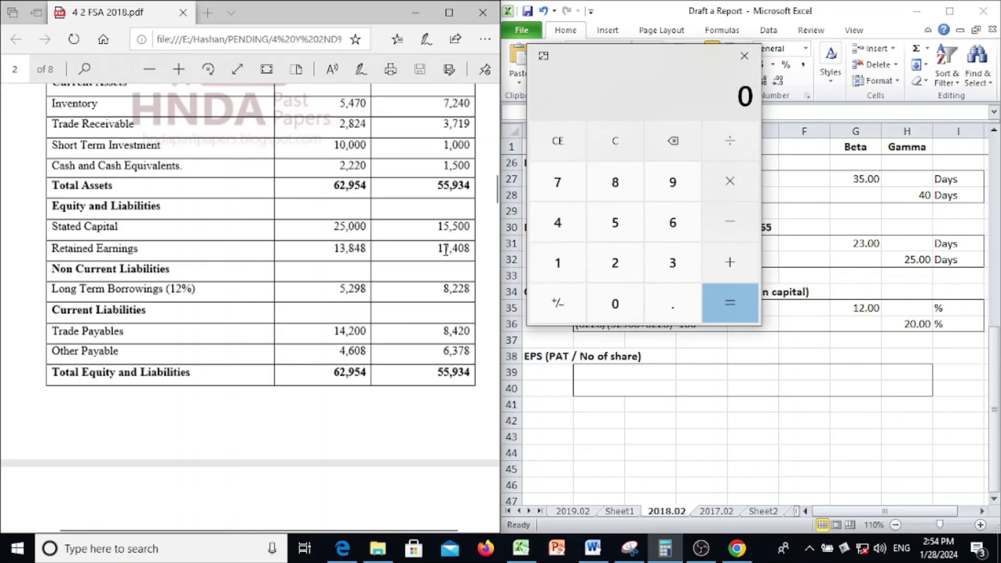
{"action": "left_click", "coordinate": [607, 261]}
{"action": "left_click", "coordinate": [603, 221]}
{"action": "triple_click", "coordinate": [603, 310]}
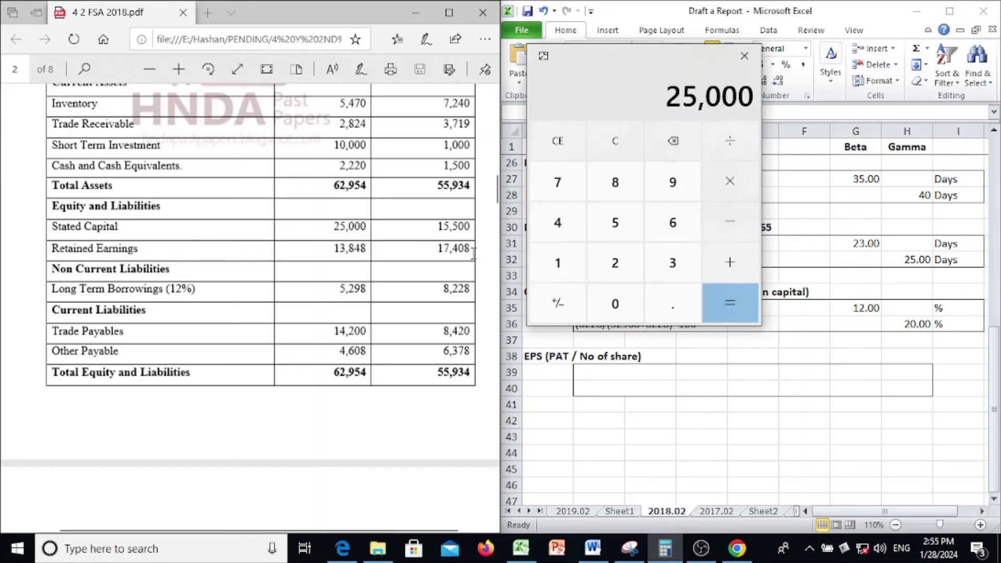
{"action": "left_click", "coordinate": [556, 261]}
{"action": "left_click", "coordinate": [687, 272]}
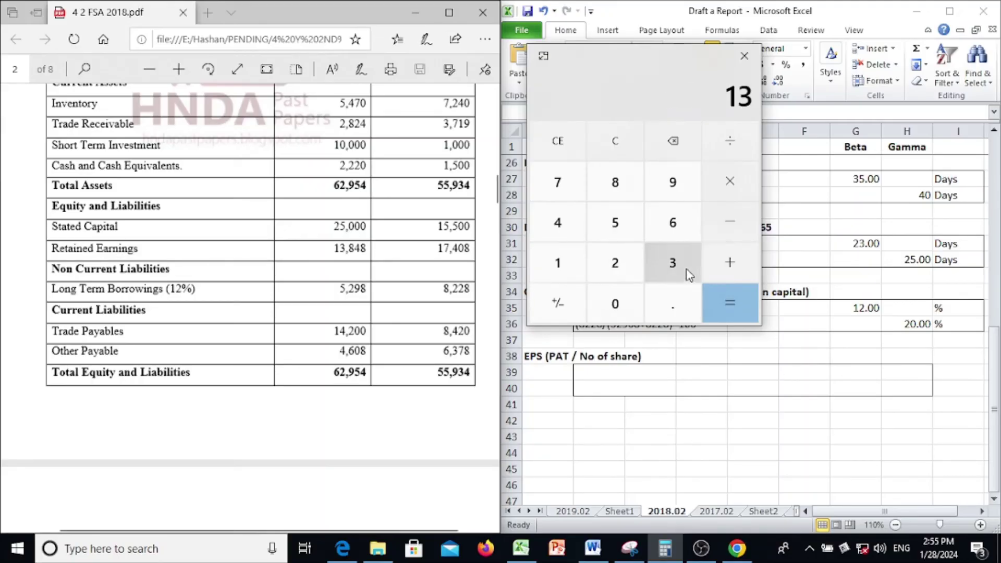
{"action": "left_click", "coordinate": [627, 192]}
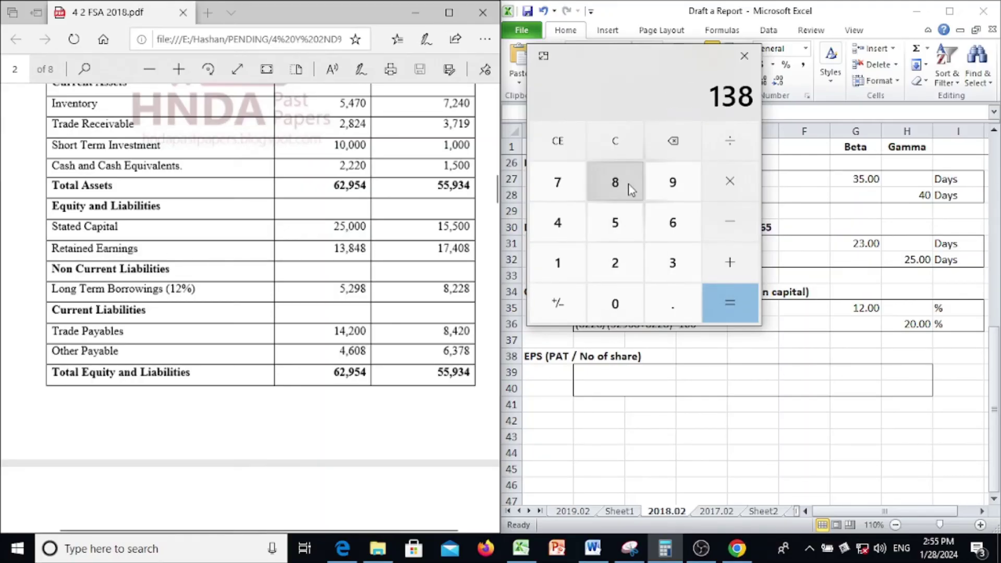
{"action": "left_click", "coordinate": [560, 226]}
{"action": "left_click", "coordinate": [600, 196]}
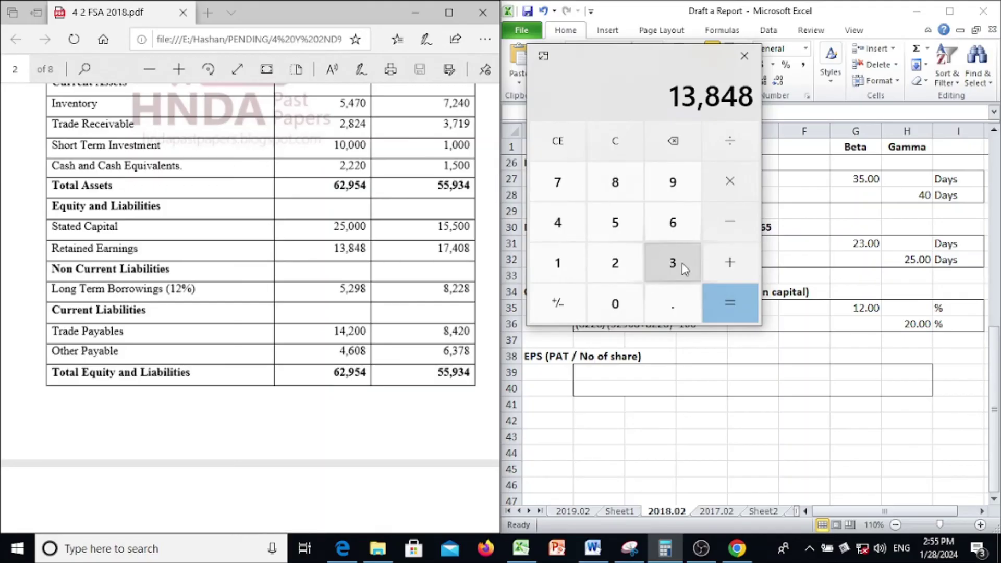
{"action": "left_click", "coordinate": [737, 308]}
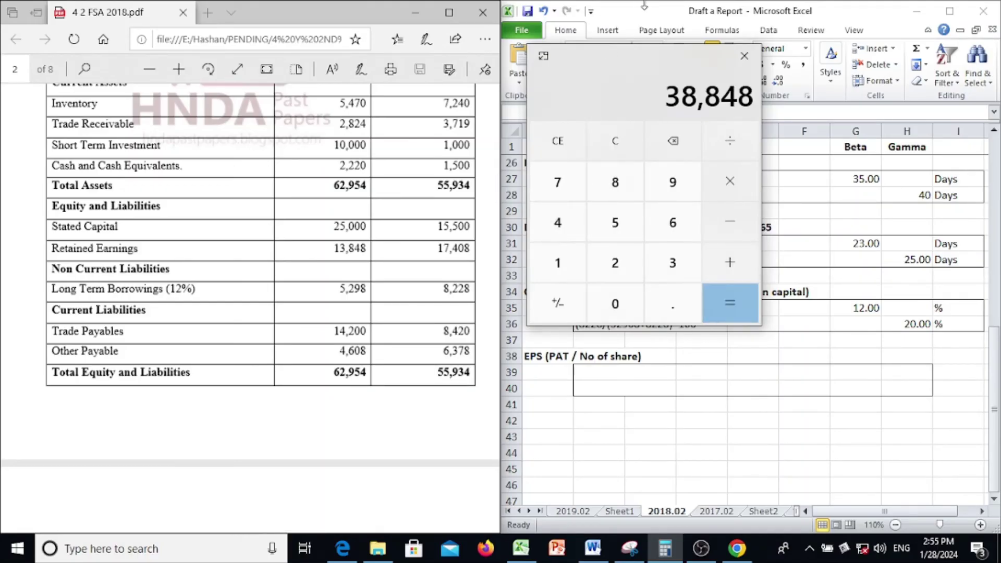
Close Calculator and inspect the formula behind Beta's Capital gearing ratio in G35 of the Excel worksheet.
{"action": "left_click", "coordinate": [752, 372]}
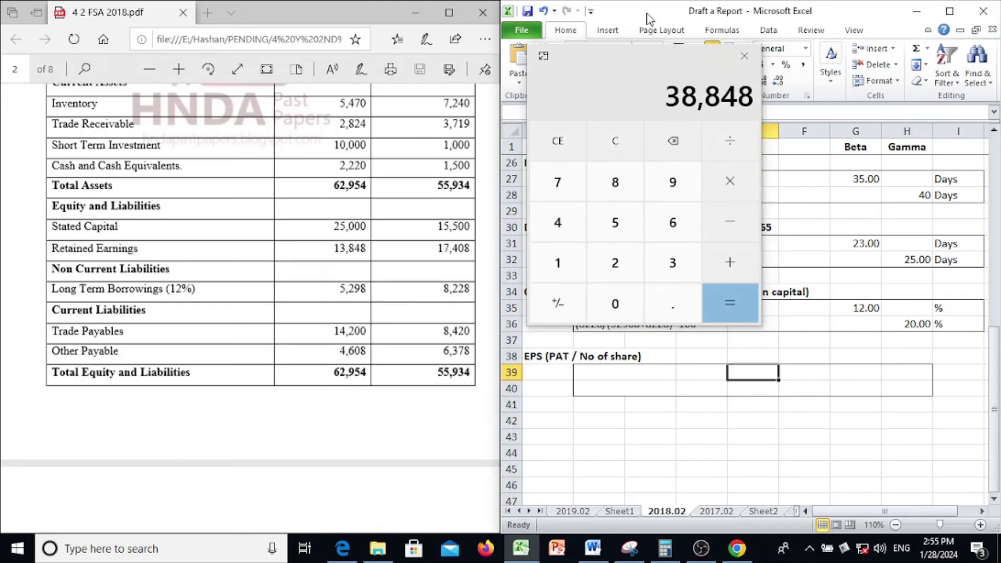
{"action": "left_click", "coordinate": [750, 64]}
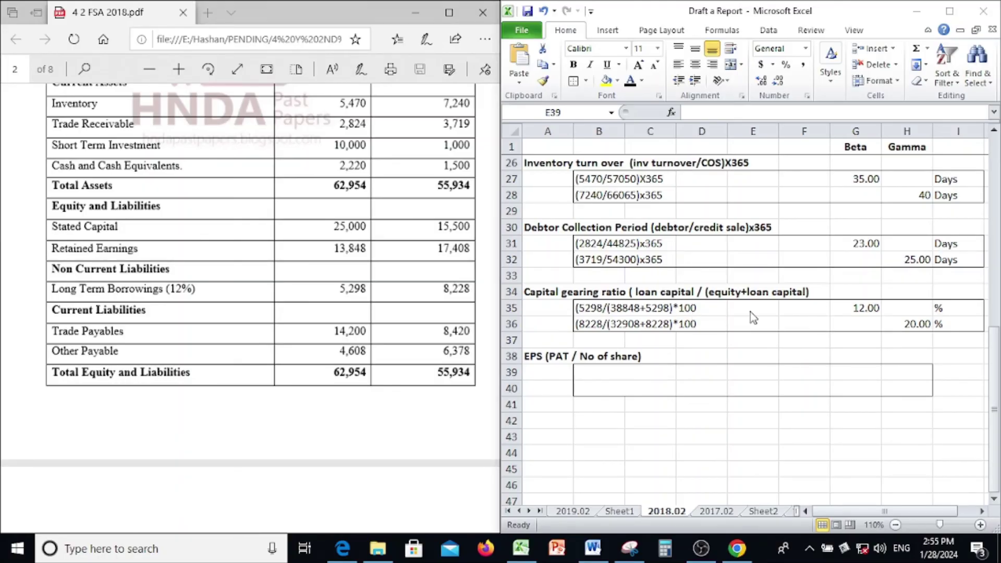
{"action": "key", "text": "alt+Tab"}
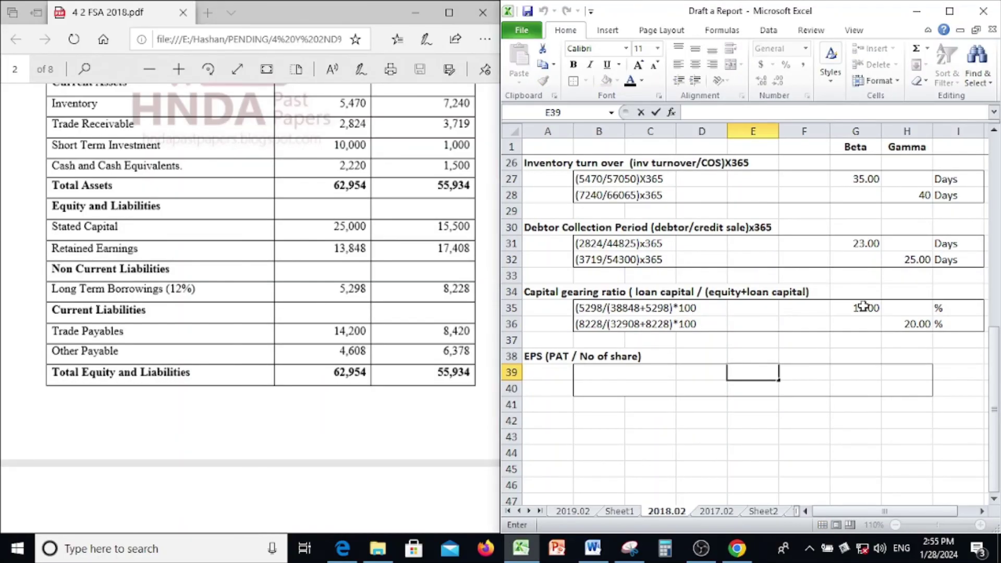
{"action": "left_click", "coordinate": [863, 306]}
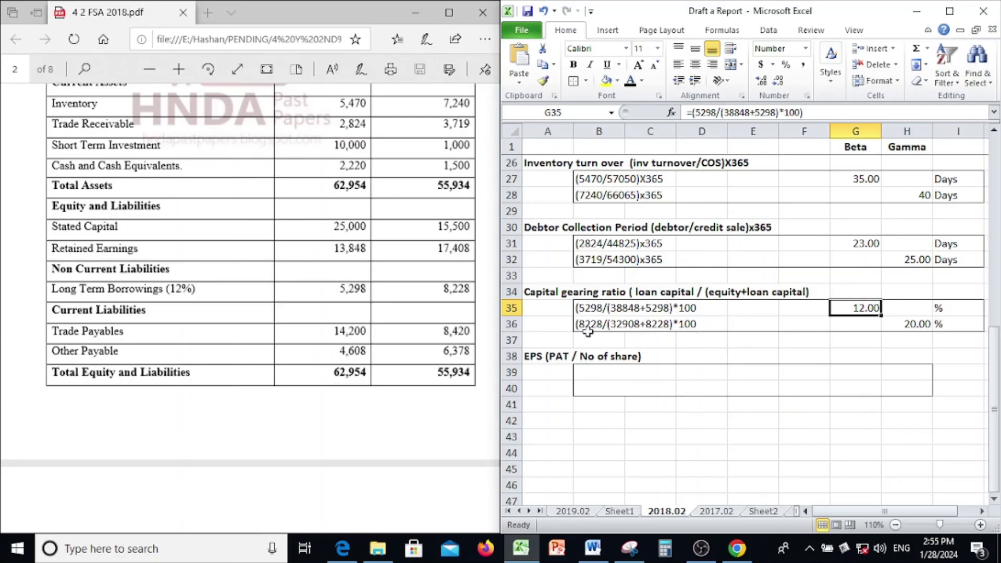
Reveal the EPS workings and results for Beta and Gamma in B39:H40 with the black font colour.
{"action": "scroll", "coordinate": [588, 332], "scroll_direction": "down", "scroll_amount": 1}
{"action": "left_click_drag", "start_coordinate": [587, 330], "coordinate": [918, 339]}
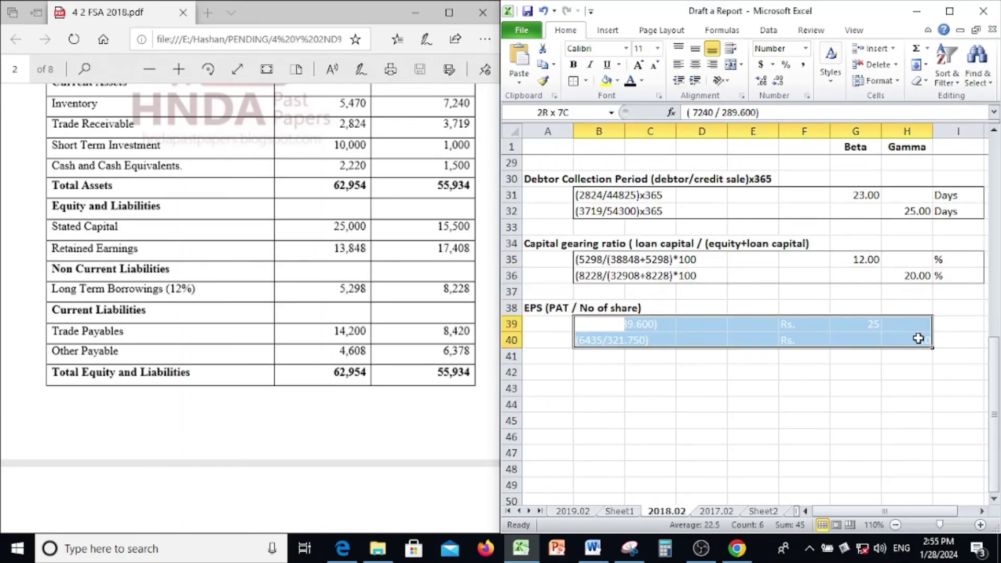
{"action": "key", "text": "Delete"}
{"action": "left_click", "coordinate": [743, 402]}
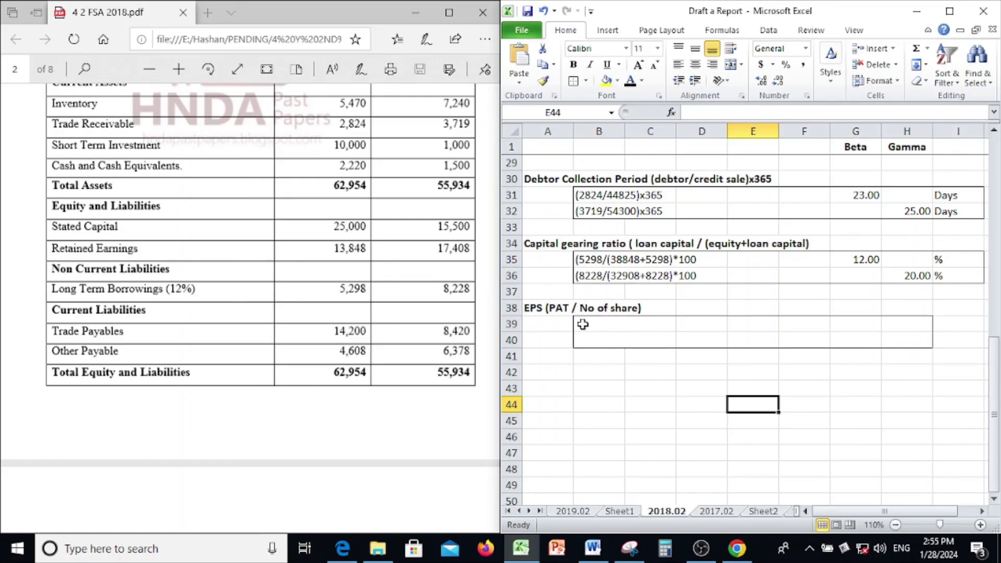
{"action": "left_click_drag", "start_coordinate": [582, 325], "coordinate": [891, 340]}
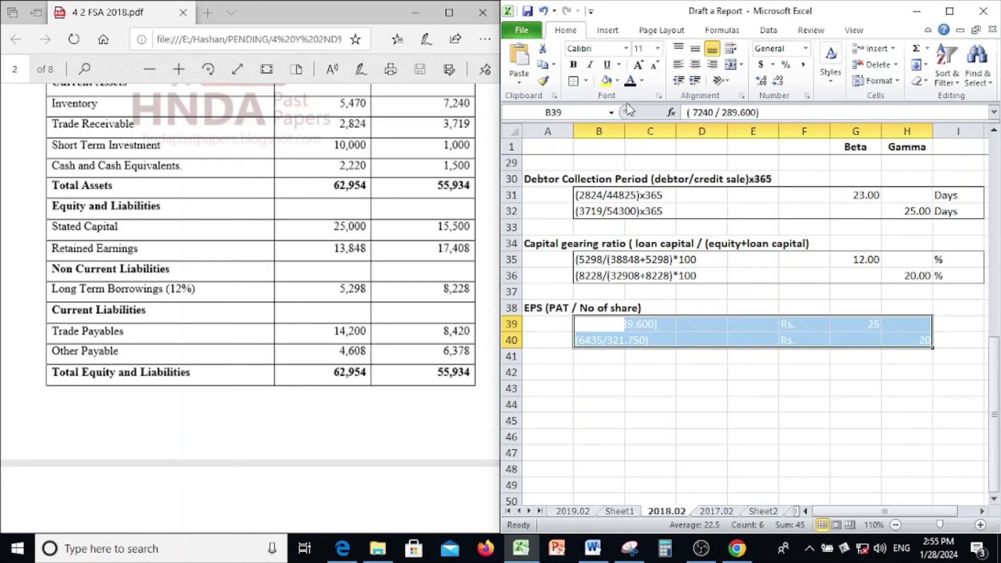
{"action": "left_click", "coordinate": [631, 83]}
{"action": "left_click", "coordinate": [617, 386]}
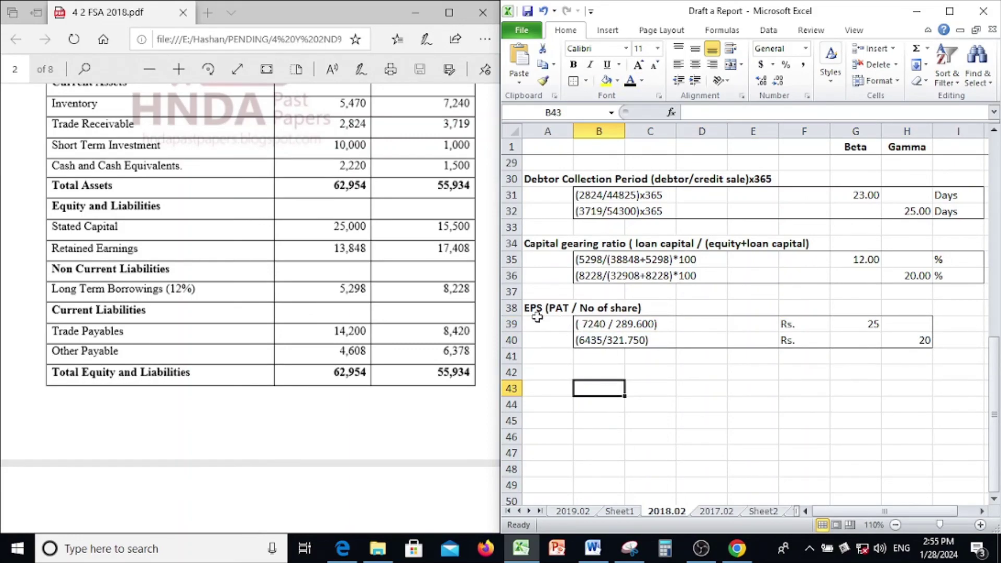
Check the EPS workings against the profit for the year and the number of ordinary shares in the PDF.
{"action": "left_click", "coordinate": [216, 322]}
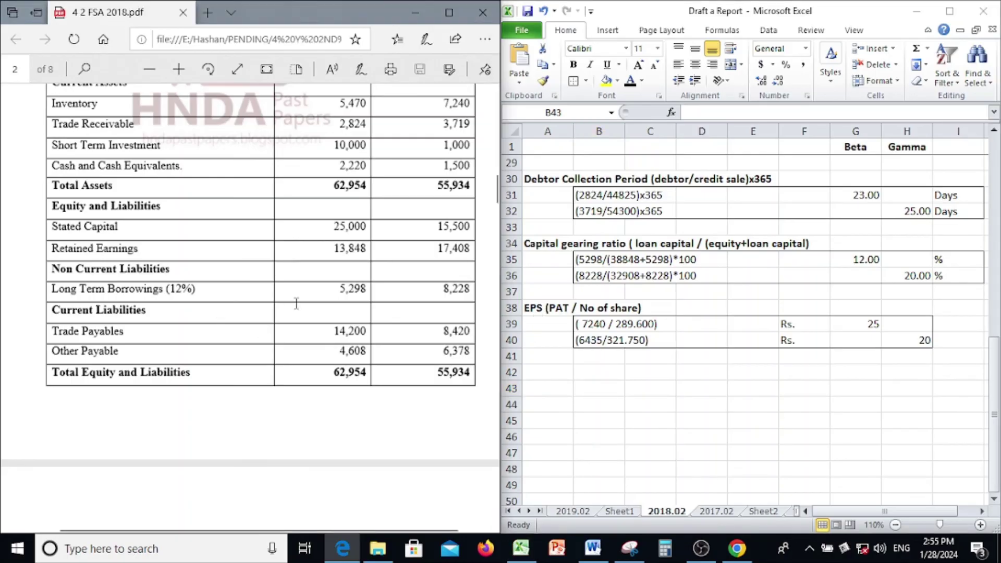
{"action": "scroll", "coordinate": [219, 321], "scroll_direction": "up", "scroll_amount": 6}
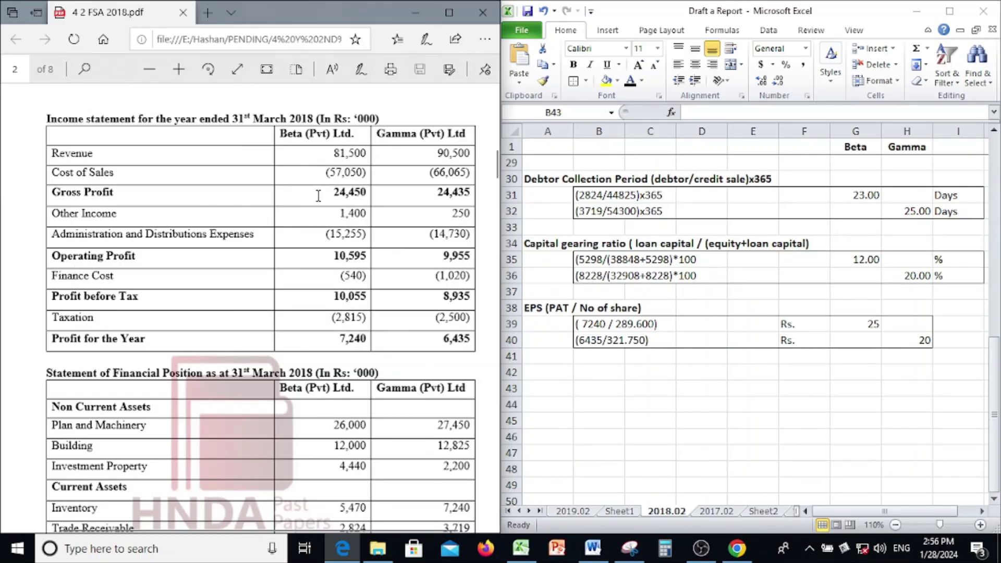
{"action": "scroll", "coordinate": [318, 195], "scroll_direction": "down", "scroll_amount": 20}
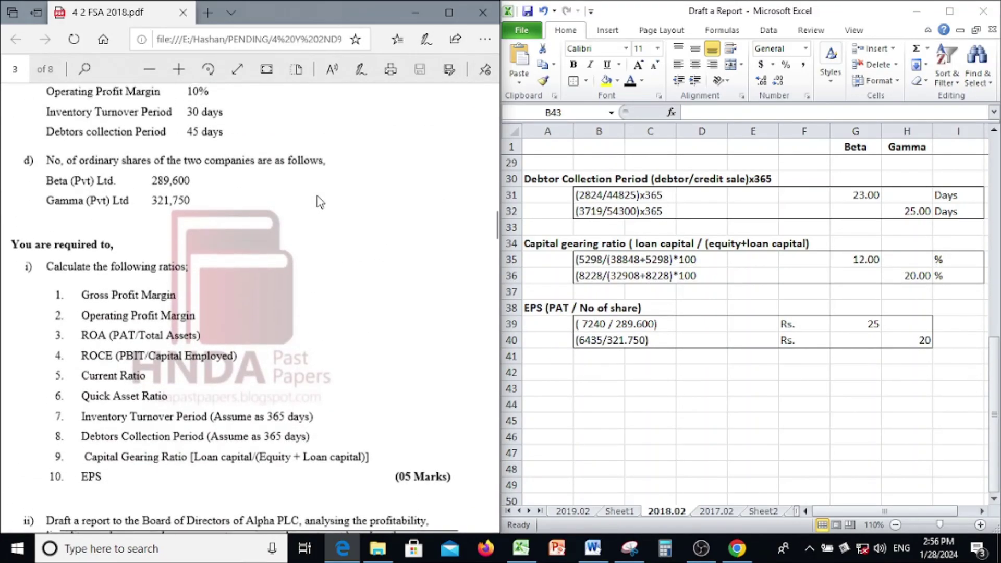
{"action": "scroll", "coordinate": [319, 200], "scroll_direction": "up", "scroll_amount": 5}
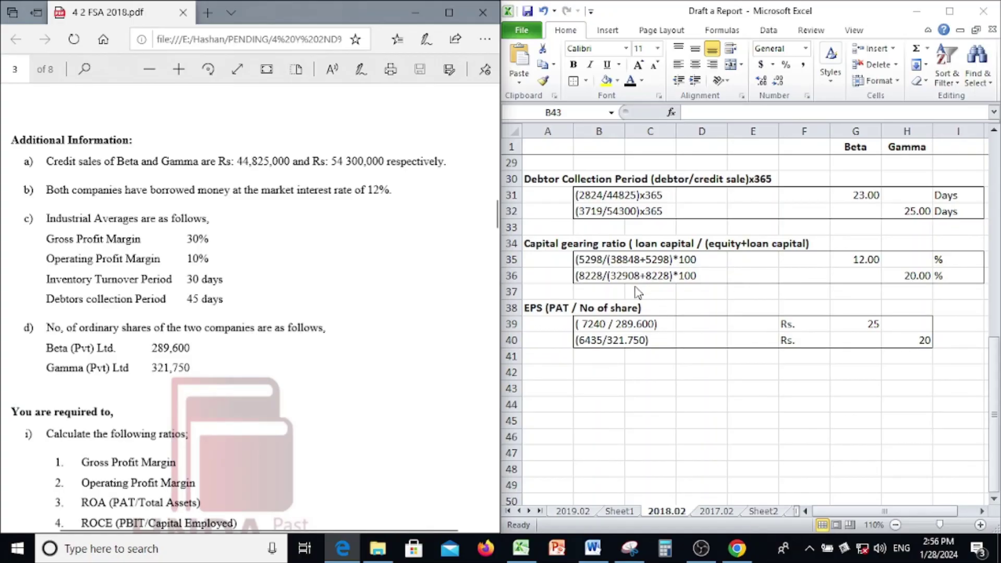
Return to the Excel worksheet and inspect the formula behind Beta's EPS in G39.
{"action": "key", "text": "alt+Tab"}
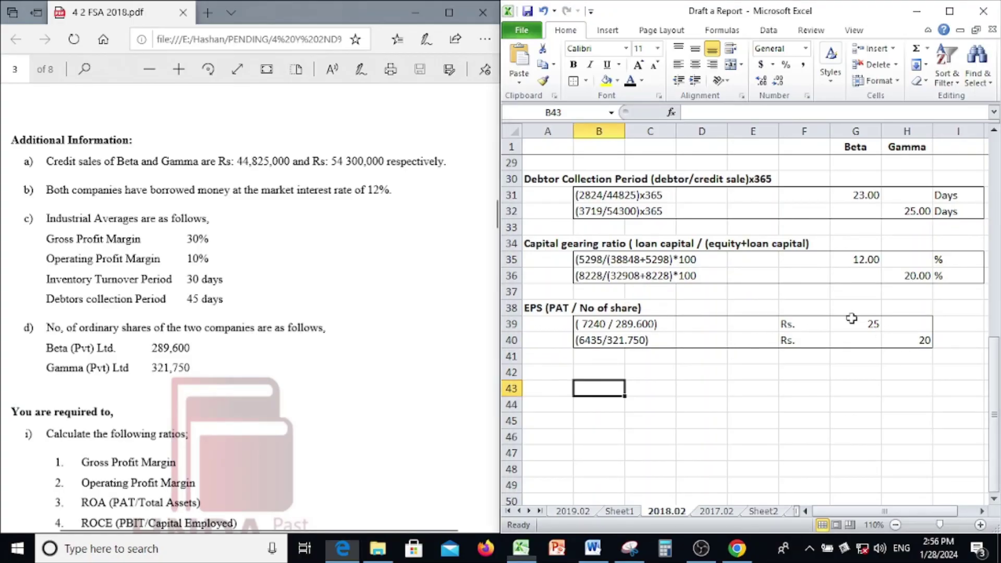
{"action": "left_click", "coordinate": [849, 320]}
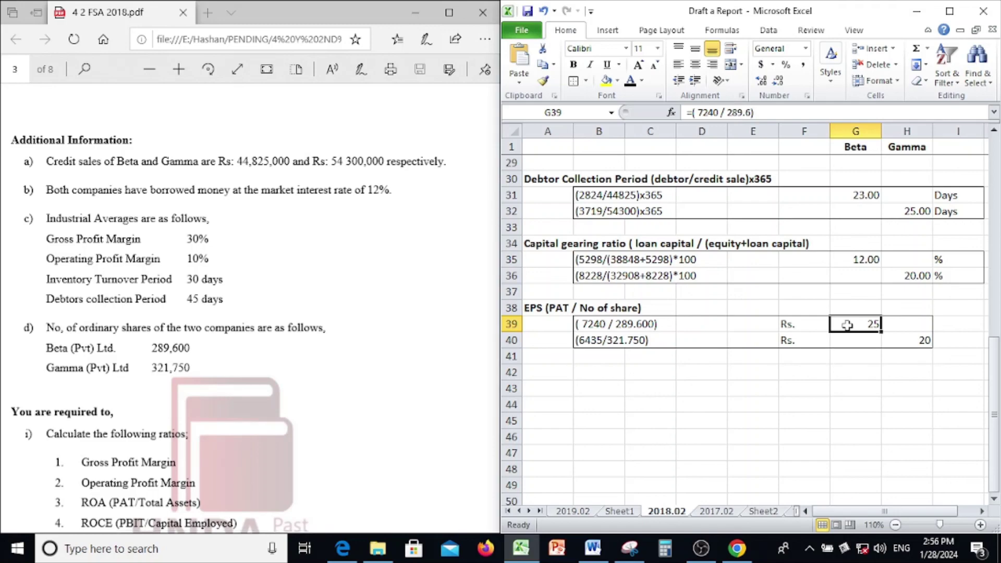
{"action": "left_click", "coordinate": [733, 359]}
{"action": "left_click", "coordinate": [734, 380]}
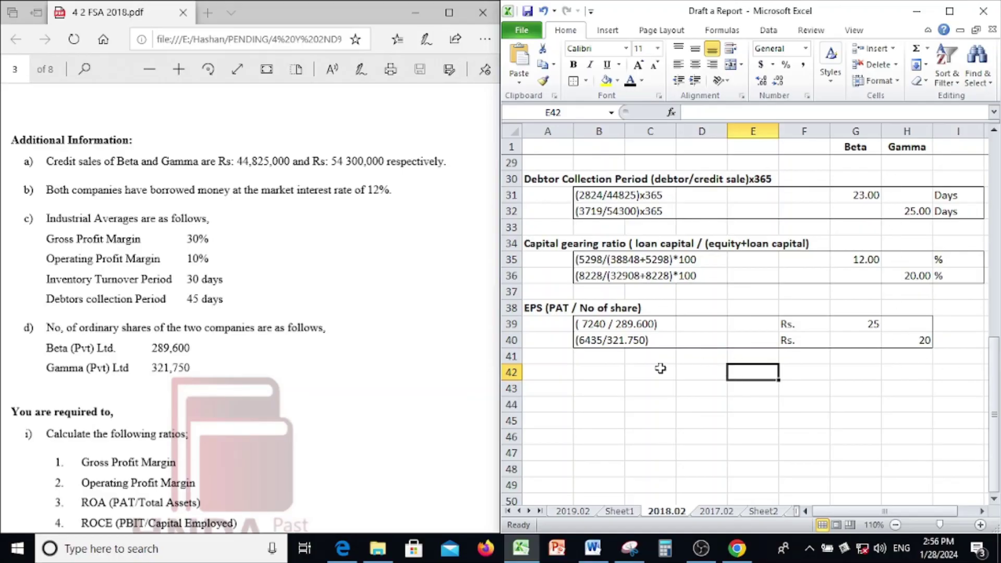
Review the completed ratio workings for Beta and Gamma throughout the 2018.02 worksheet.
{"action": "left_click", "coordinate": [646, 388]}
{"action": "scroll", "coordinate": [646, 389], "scroll_direction": "up", "scroll_amount": 5}
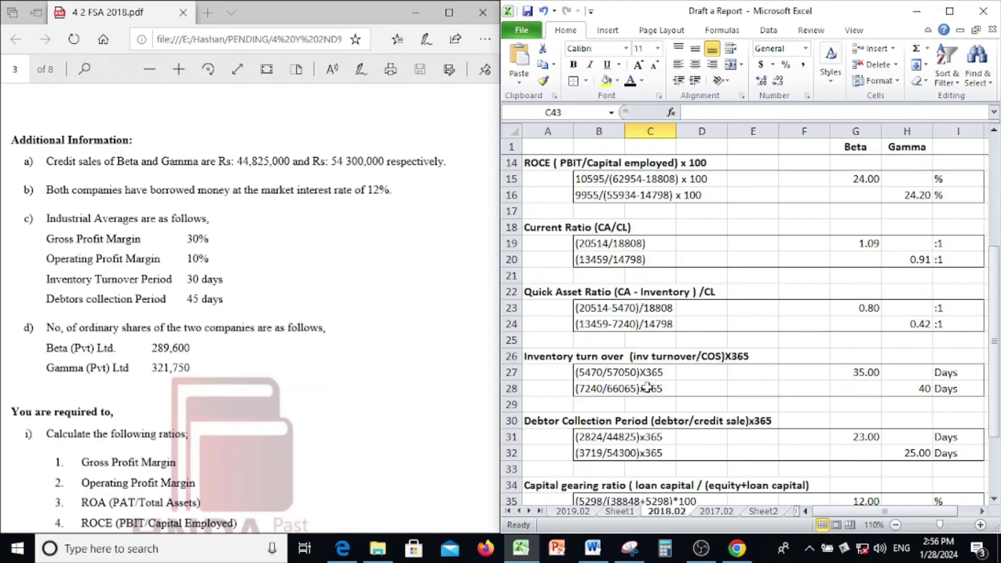
{"action": "scroll", "coordinate": [646, 388], "scroll_direction": "up", "scroll_amount": 4}
{"action": "scroll", "coordinate": [646, 387], "scroll_direction": "down", "scroll_amount": 6}
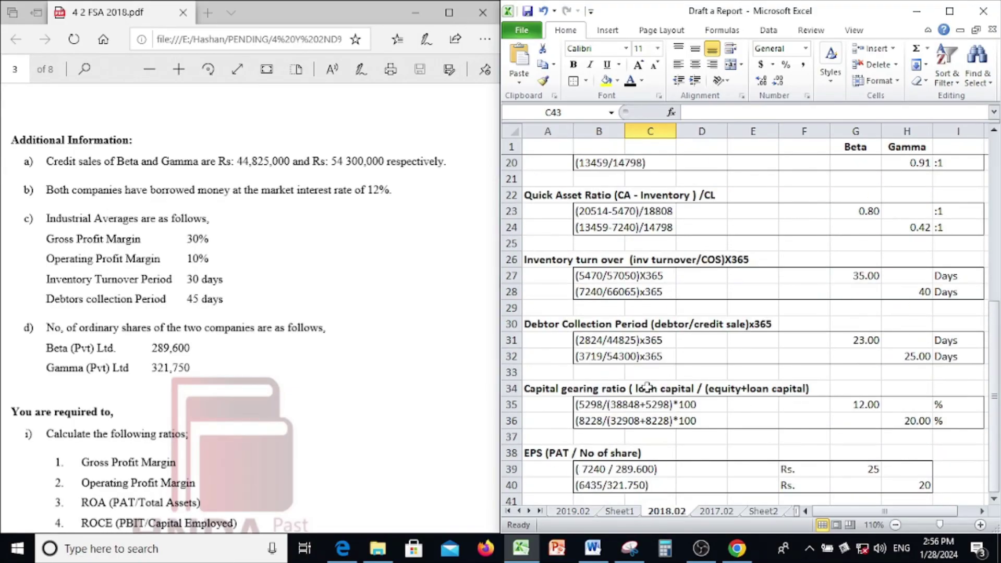
{"action": "scroll", "coordinate": [414, 320], "scroll_direction": "up", "scroll_amount": 4}
Look back through the PDF to the exam paper's first page and review the worksheet's ratios from Current Ratio to Capital gearing ratio.
{"action": "left_click", "coordinate": [414, 319]}
{"action": "scroll", "coordinate": [416, 315], "scroll_direction": "up", "scroll_amount": 10}
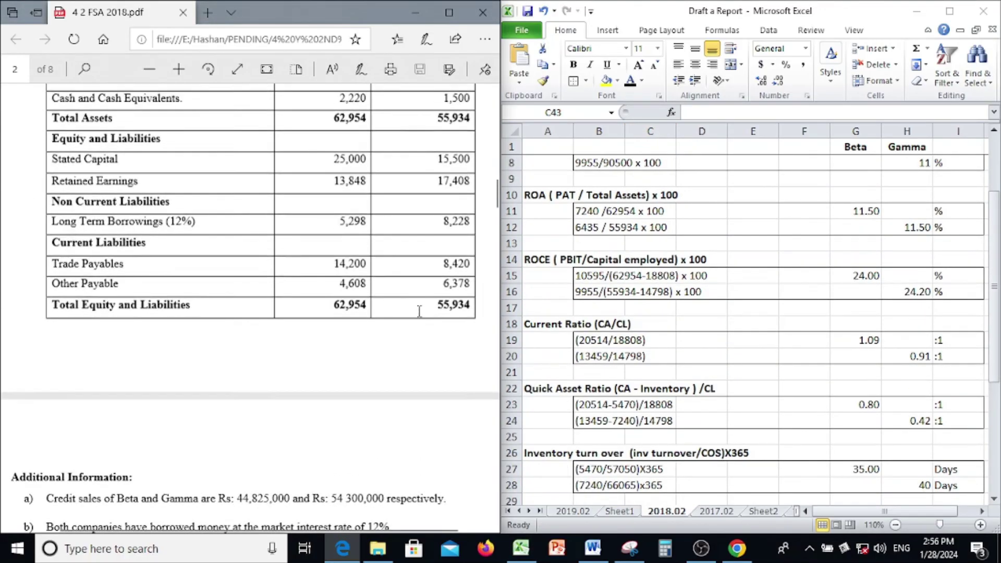
{"action": "scroll", "coordinate": [420, 310], "scroll_direction": "up", "scroll_amount": 15}
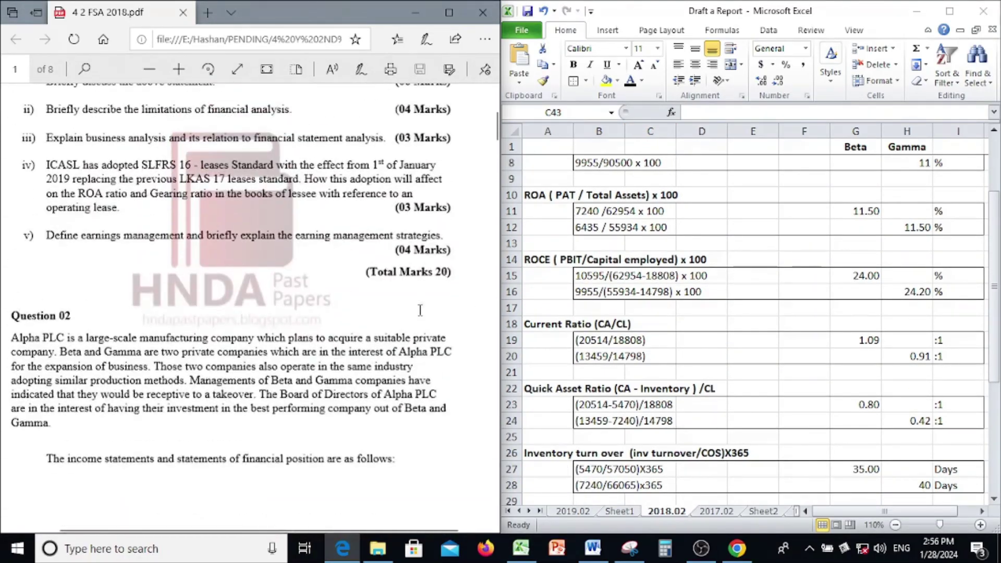
{"action": "scroll", "coordinate": [420, 310], "scroll_direction": "up", "scroll_amount": 4}
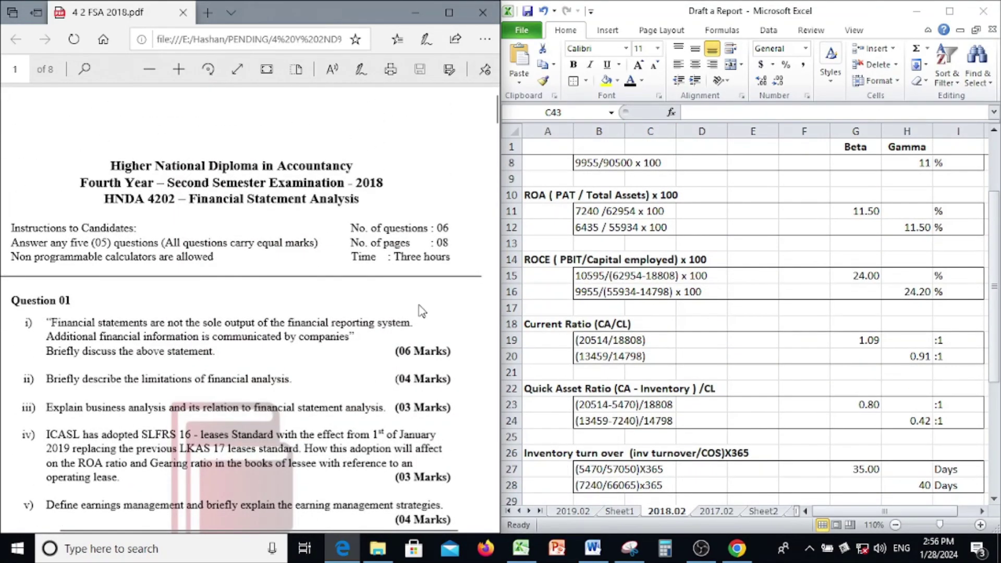
{"action": "scroll", "coordinate": [890, 280], "scroll_direction": "down", "scroll_amount": 8}
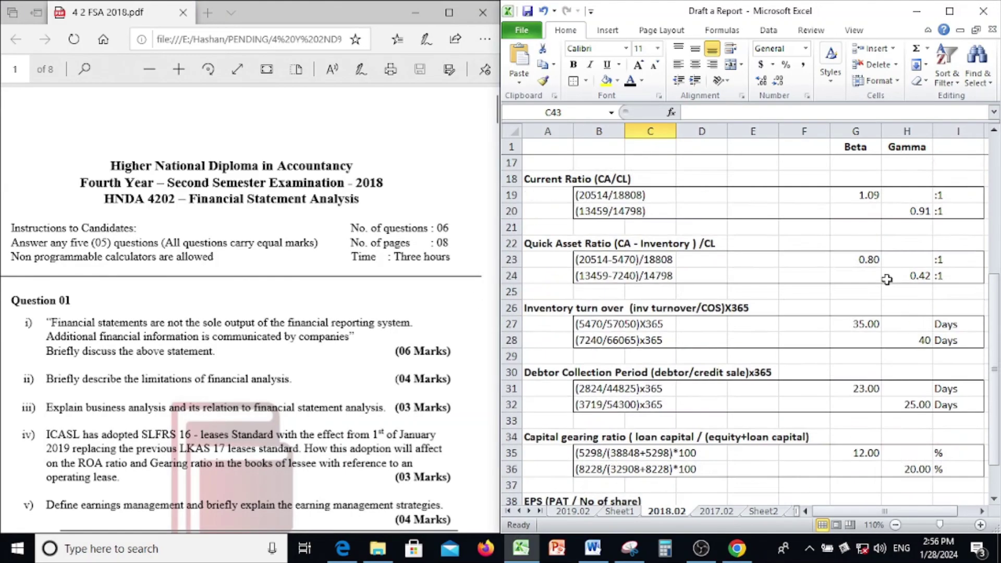